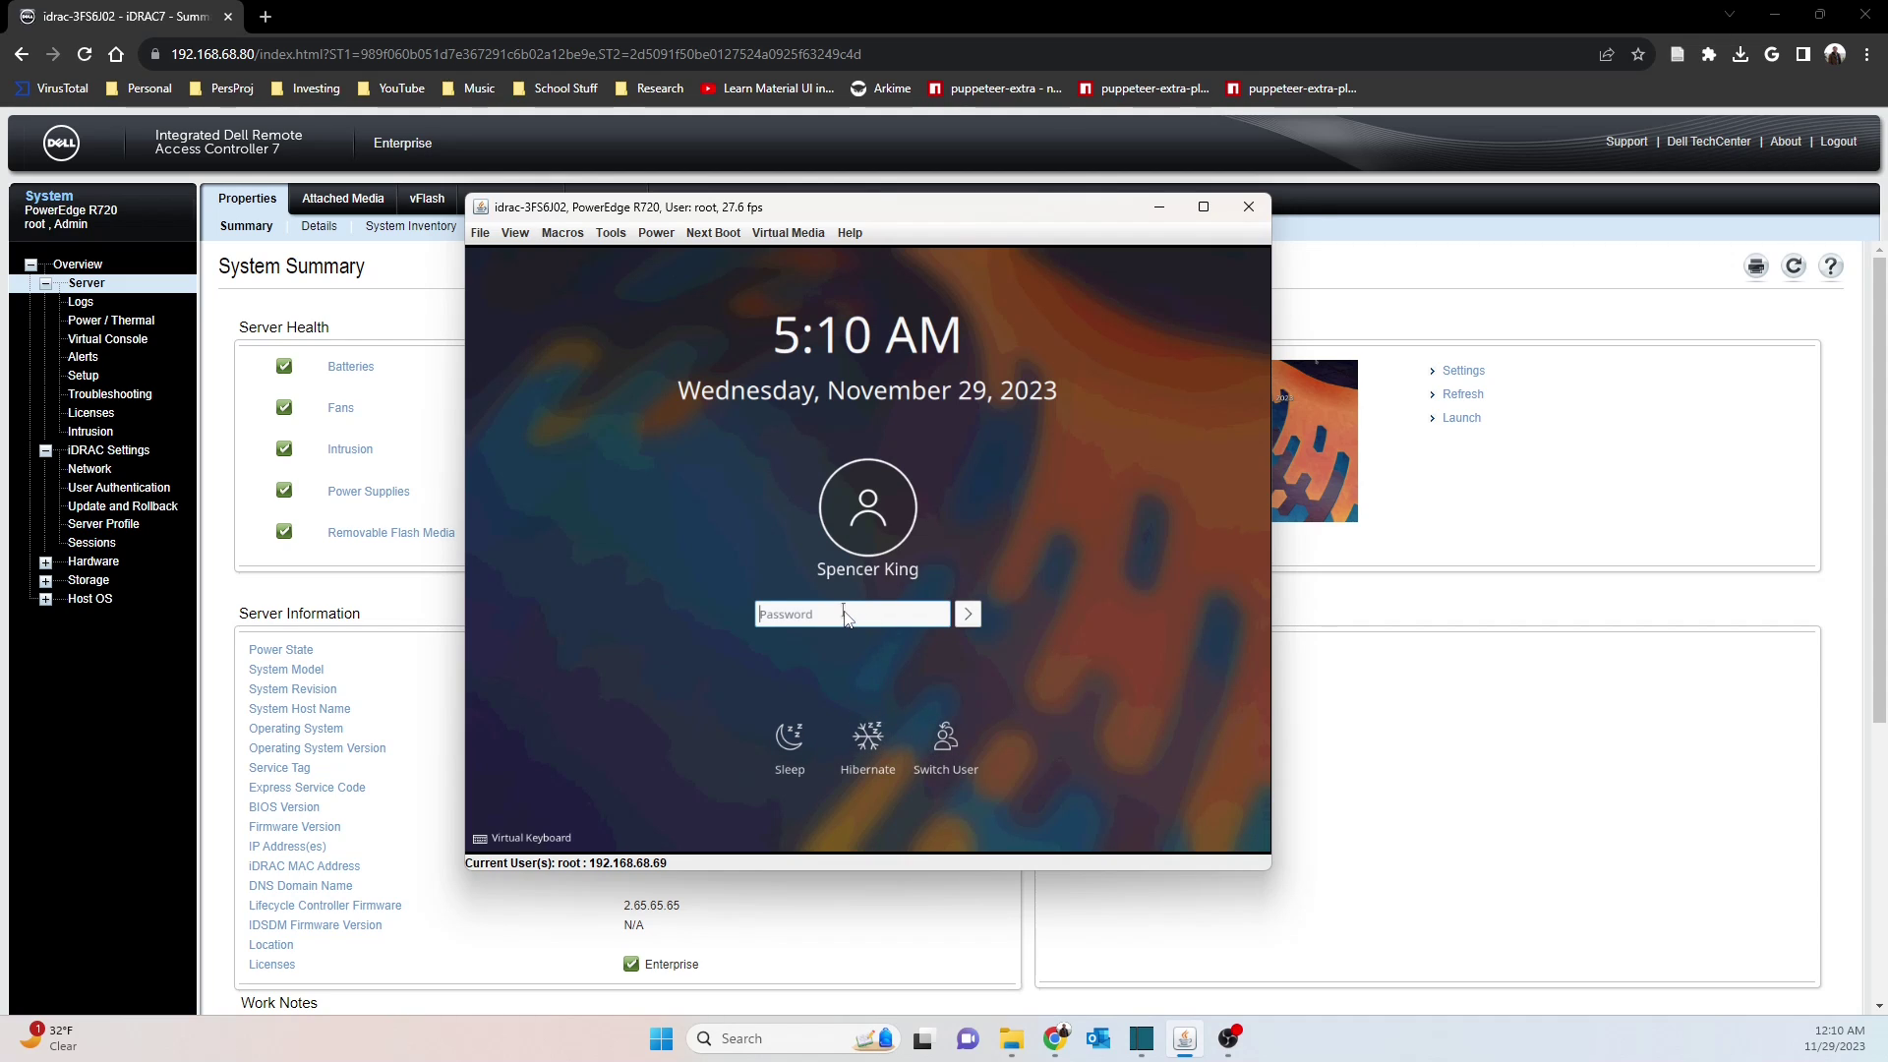
Unlock the remote KDE desktop with the account password and choose Restart from the launcher
type("***************")
key("Return")
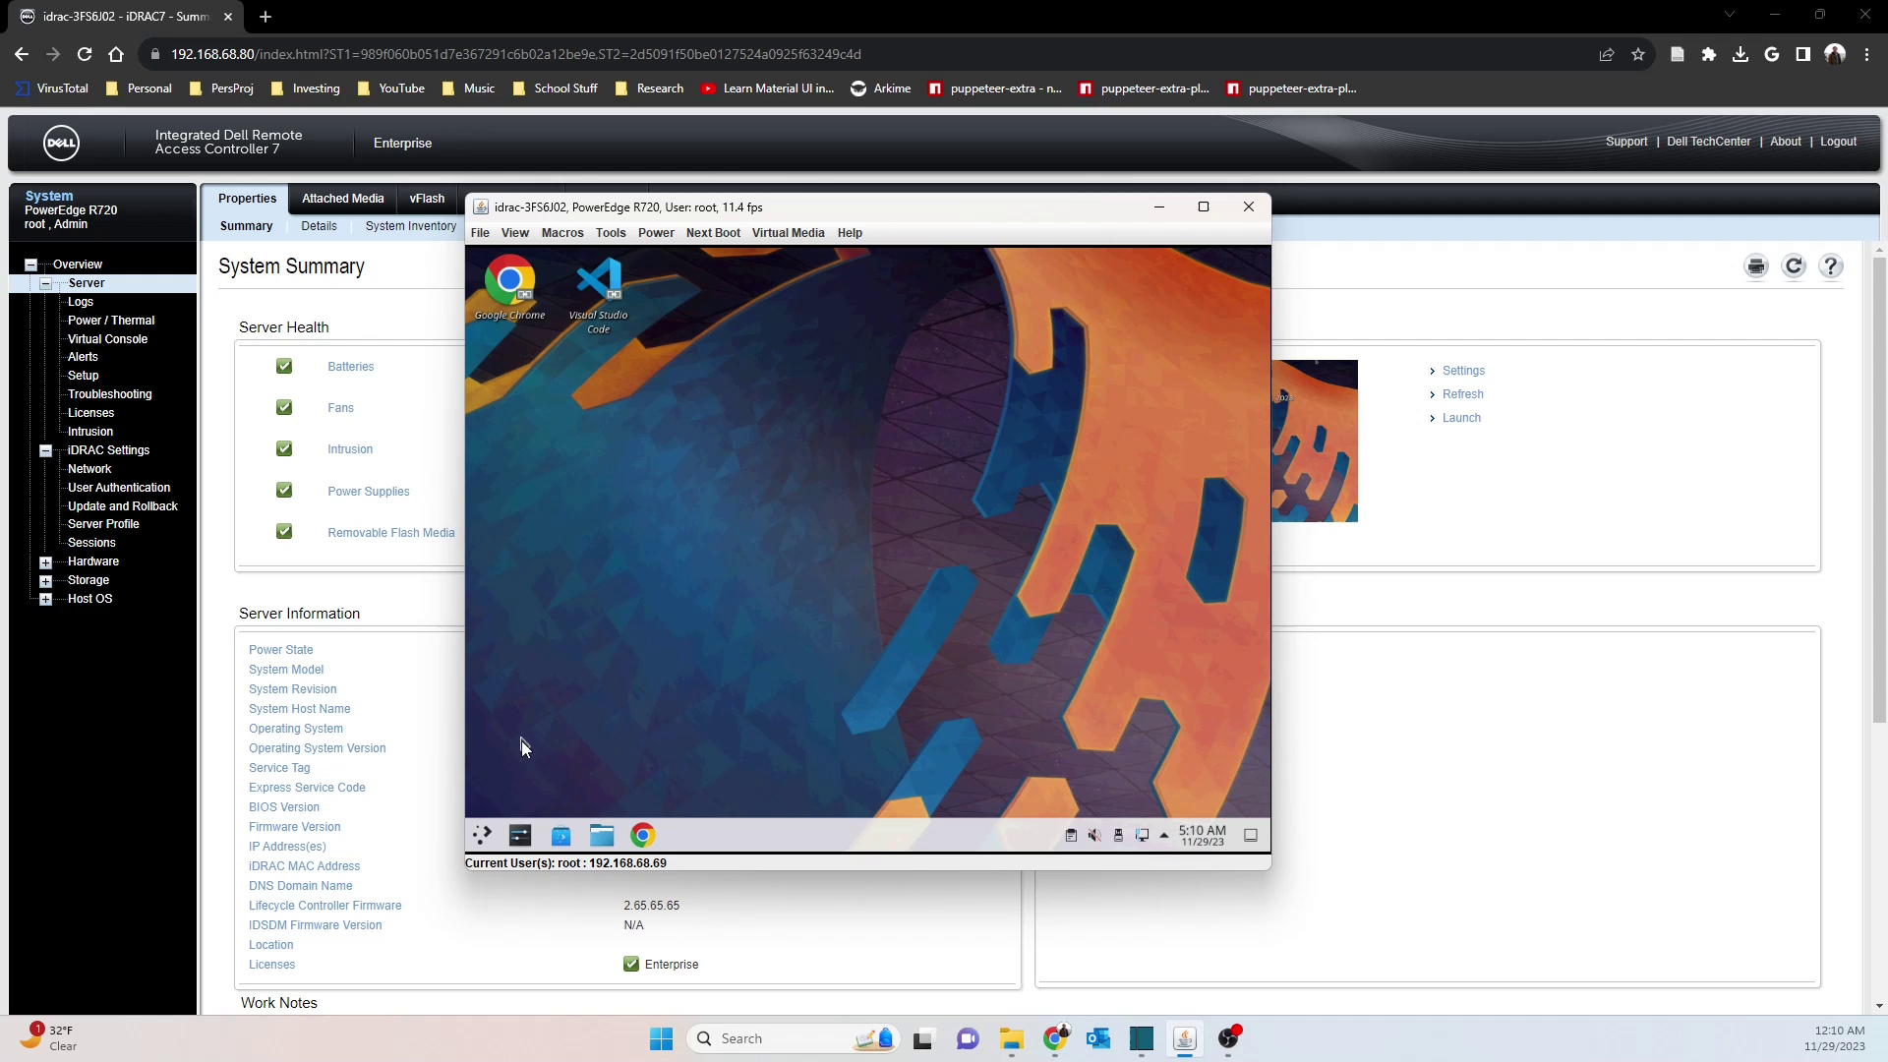
left_click(481, 835)
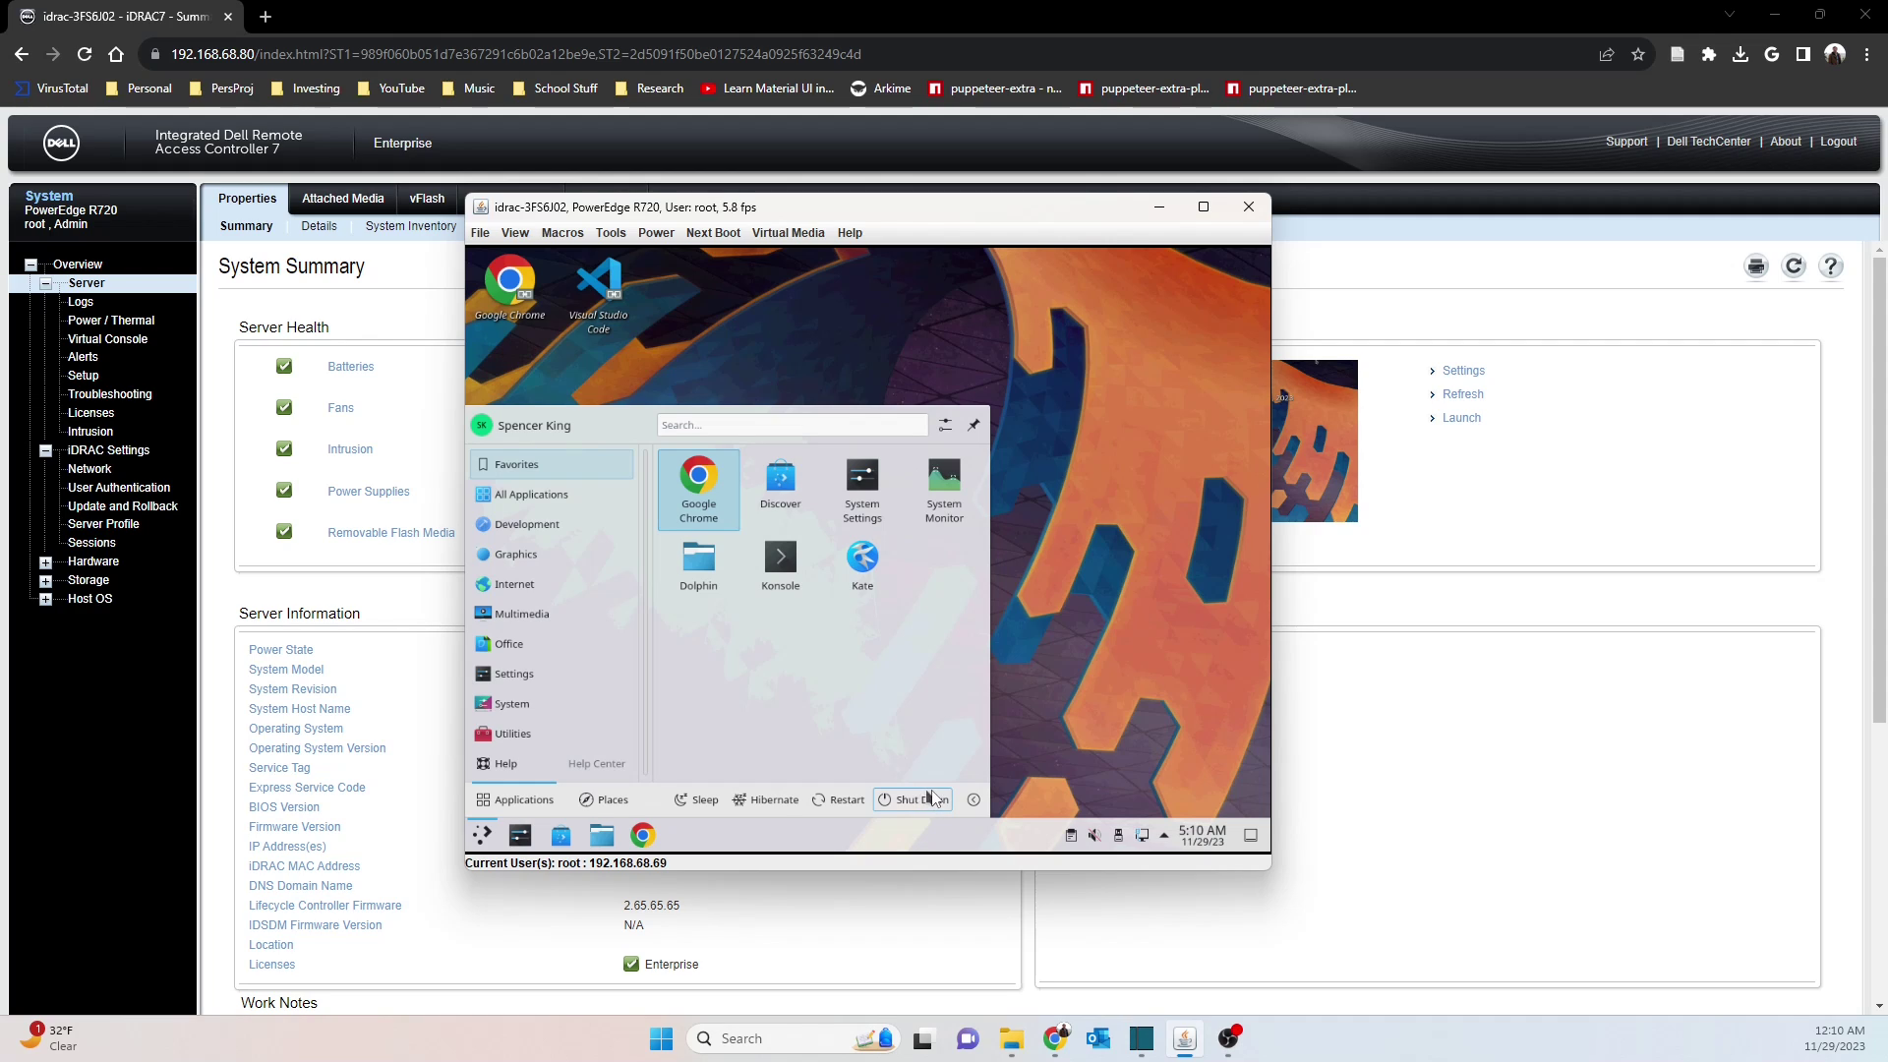
left_click(848, 800)
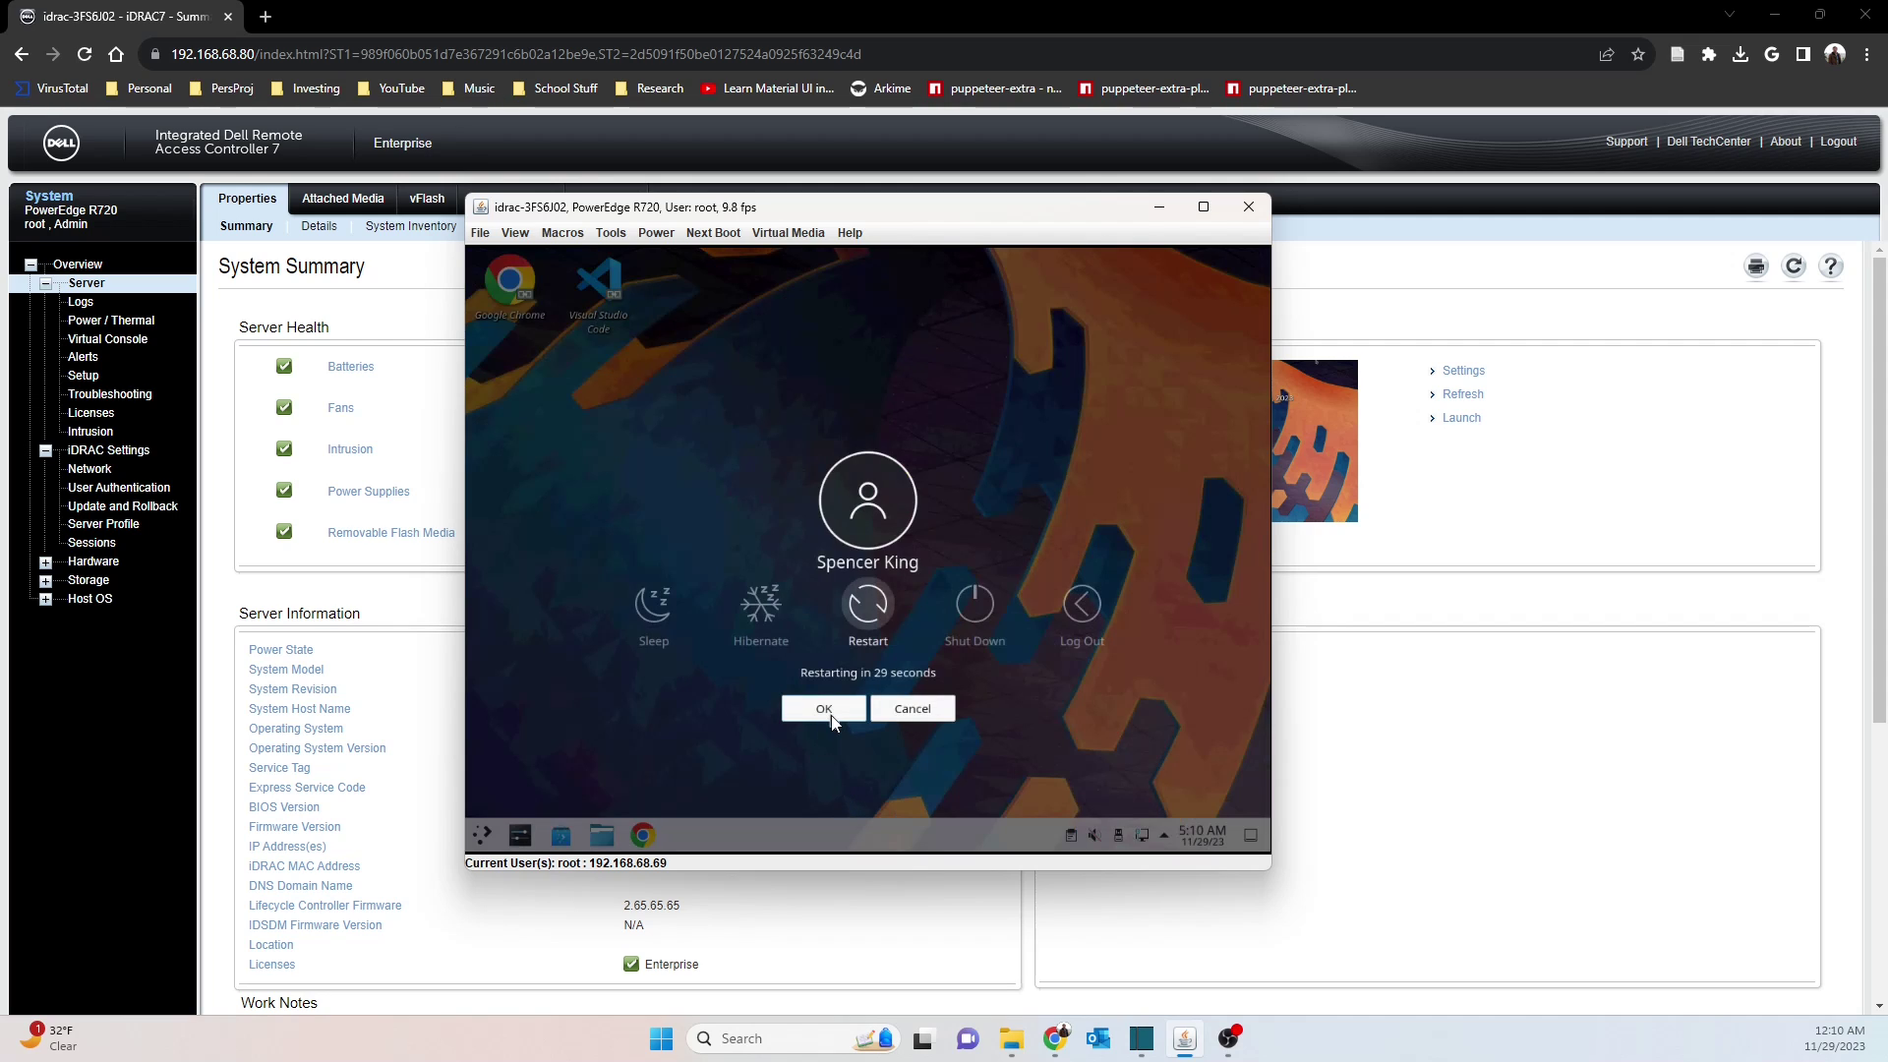
Confirm the immediate restart so the server reboots to the Dell PowerEdge R720 POST screen
left_click(831, 715)
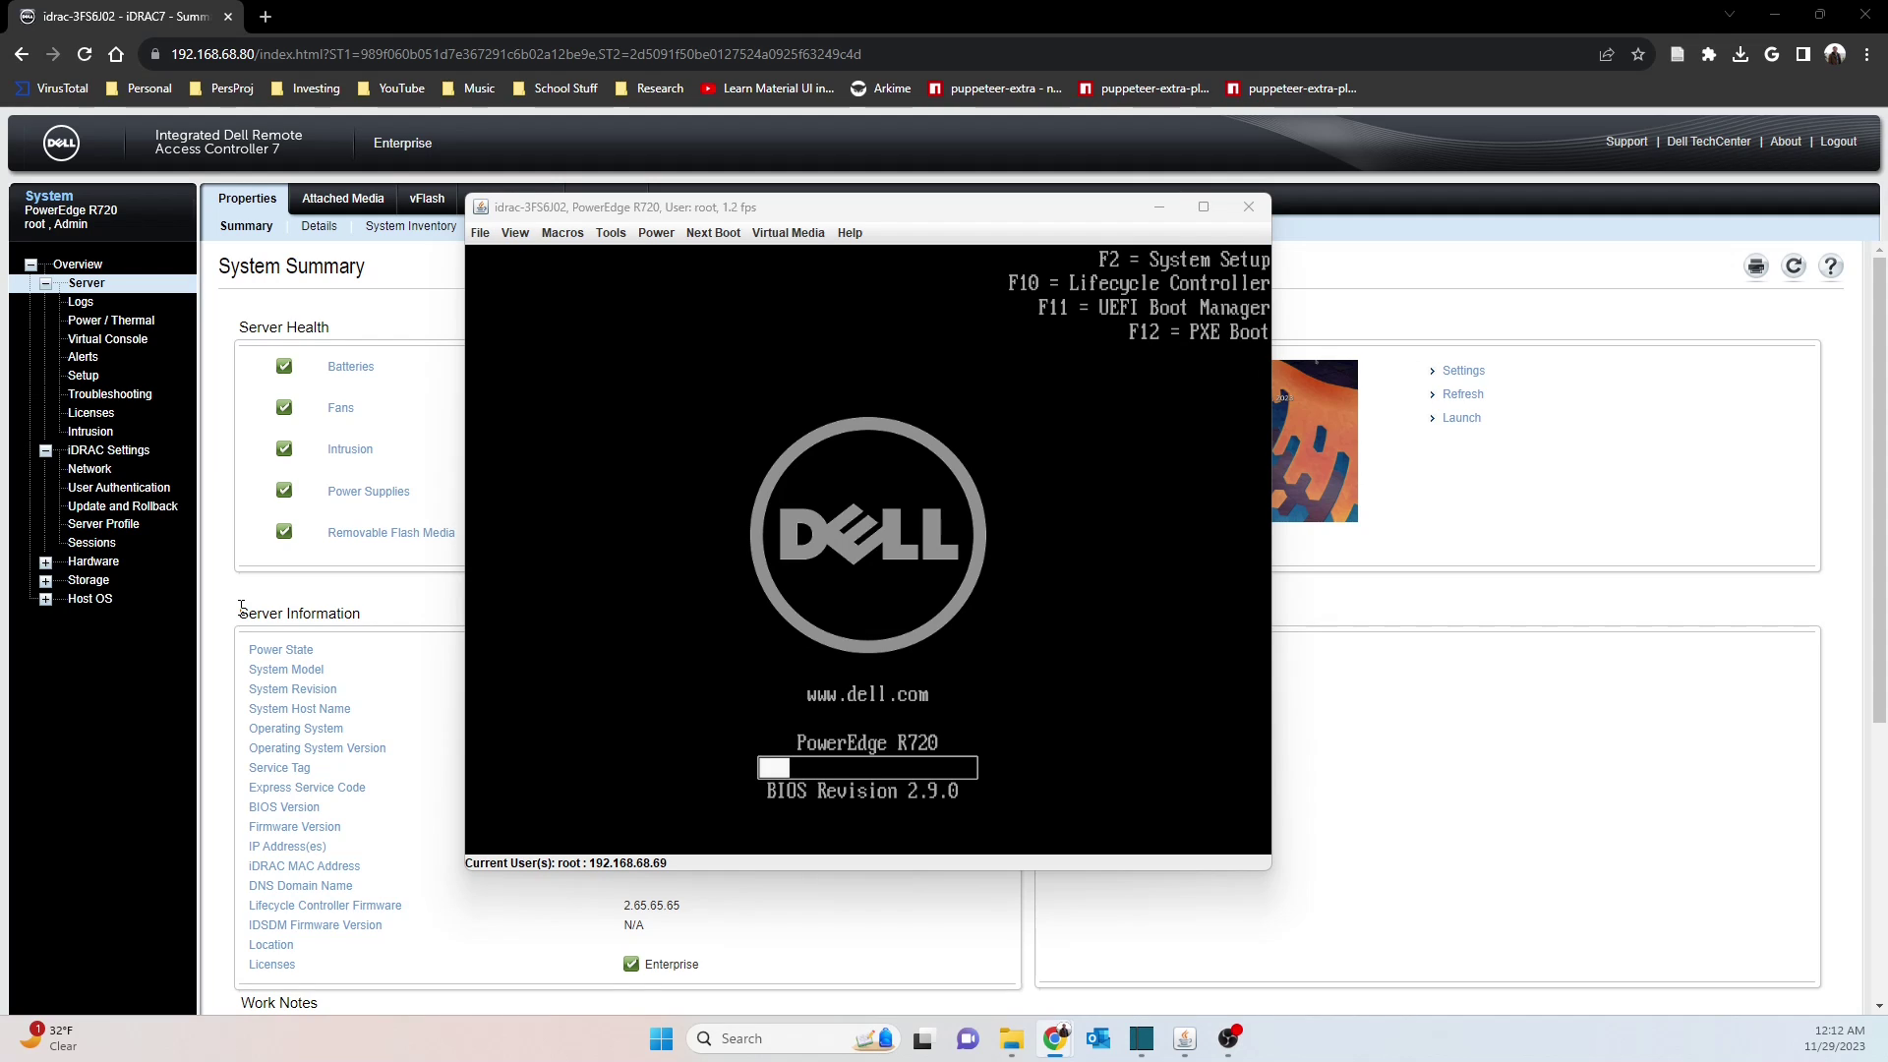
Press F2 in the console during POST to boot into the System Setup Main Menu
left_click(1034, 534)
key("F2")
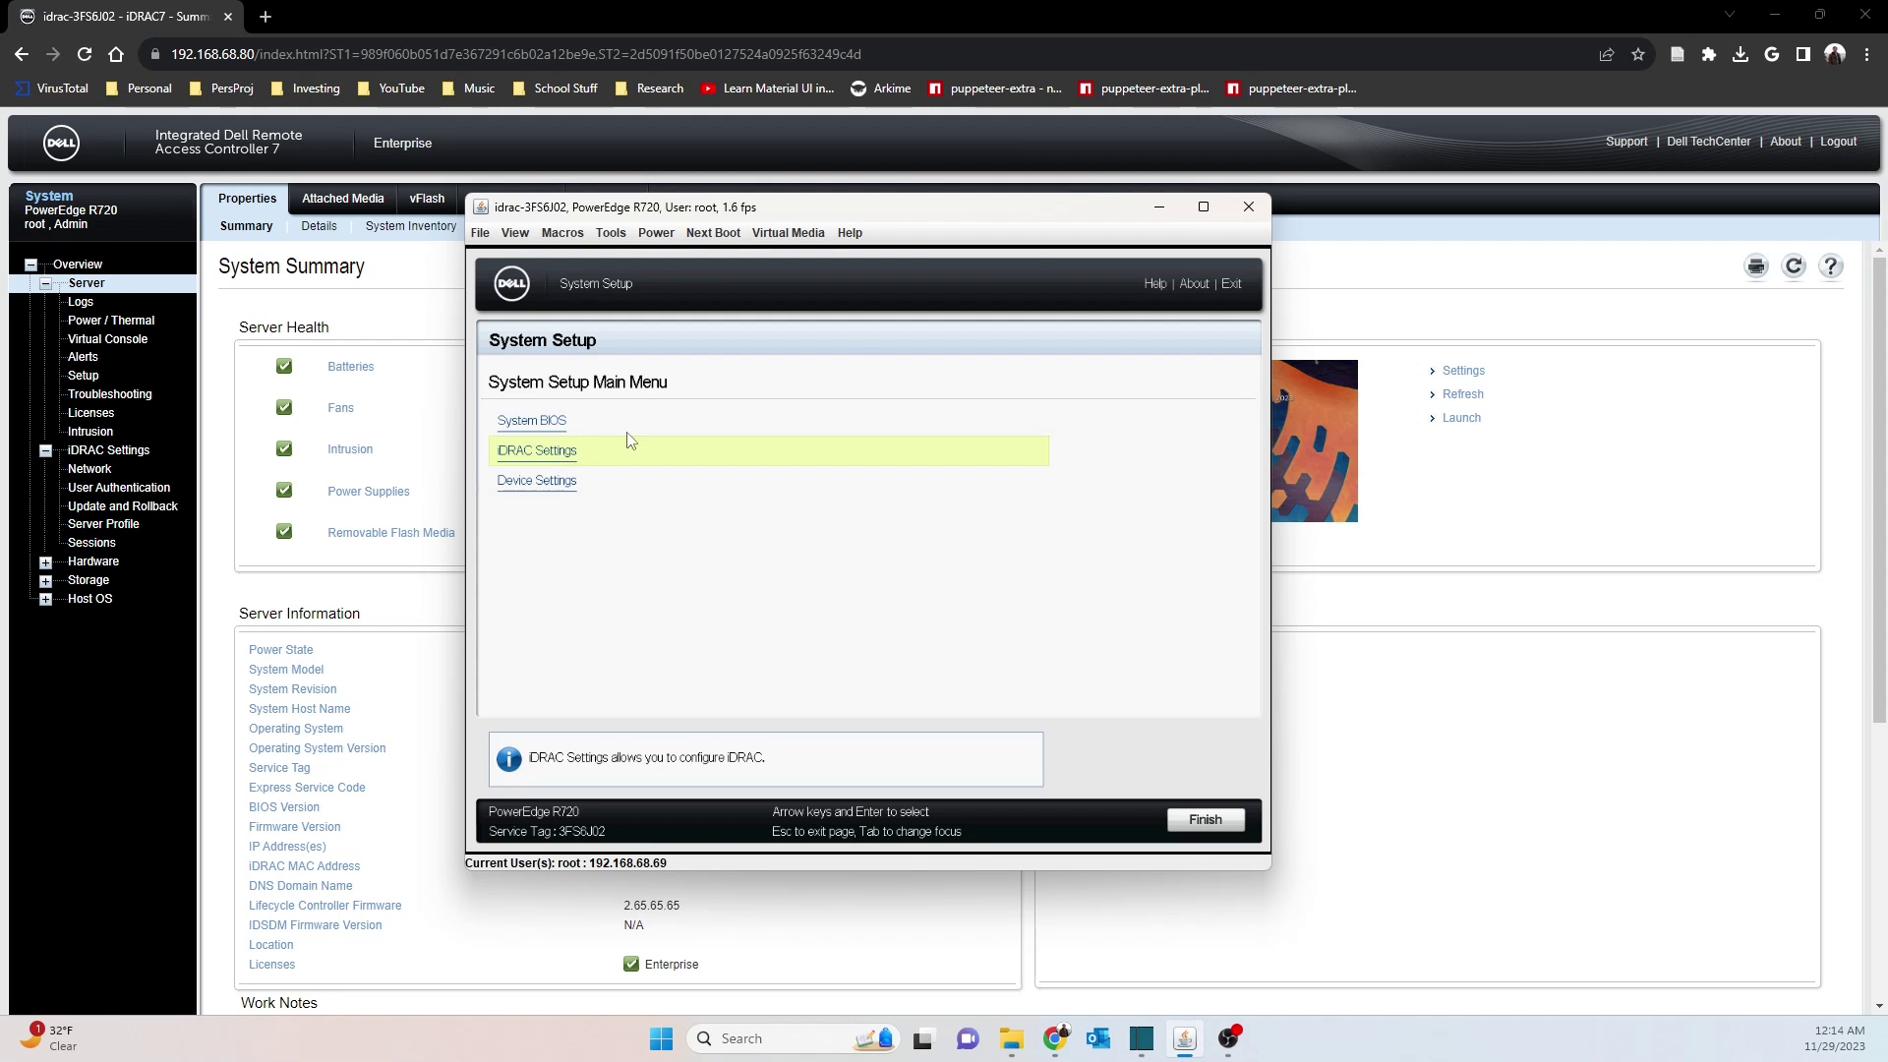
Maximize the console and go to iDRAC Settings > Network in System Setup
left_click(1205, 208)
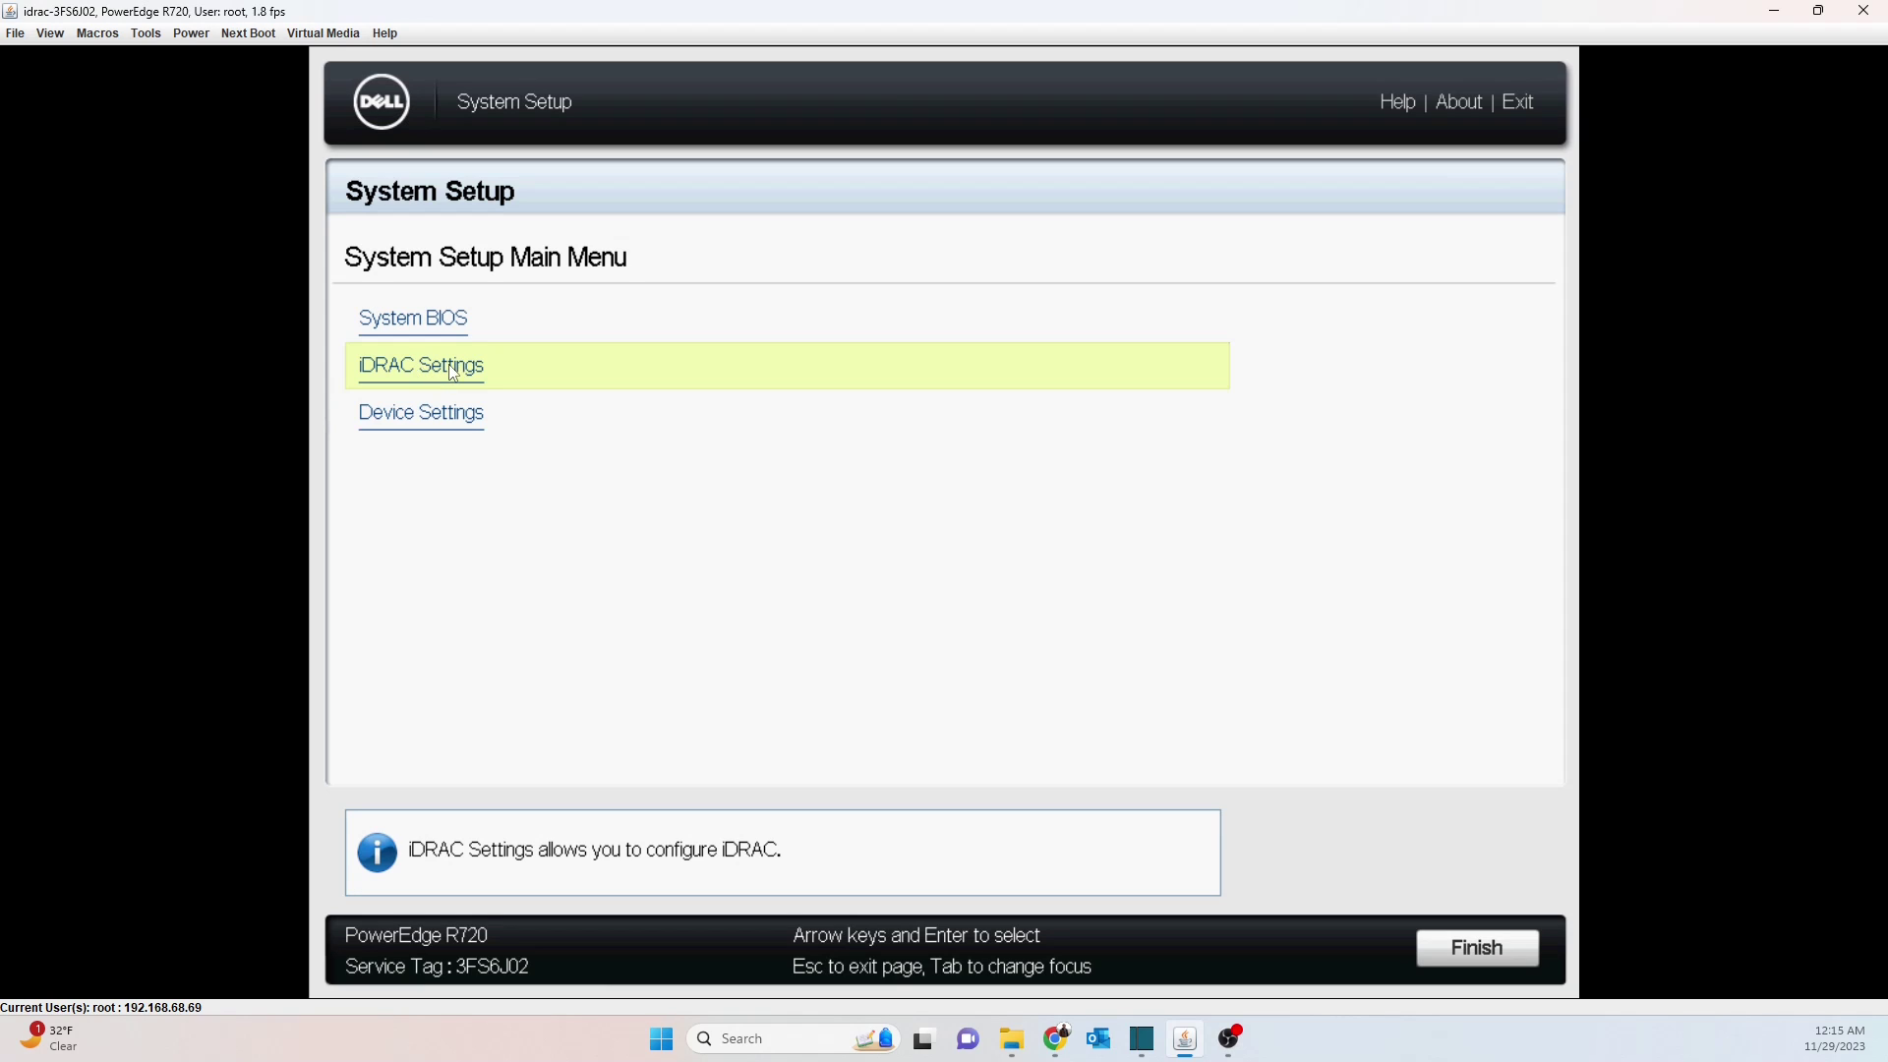
left_click(529, 371)
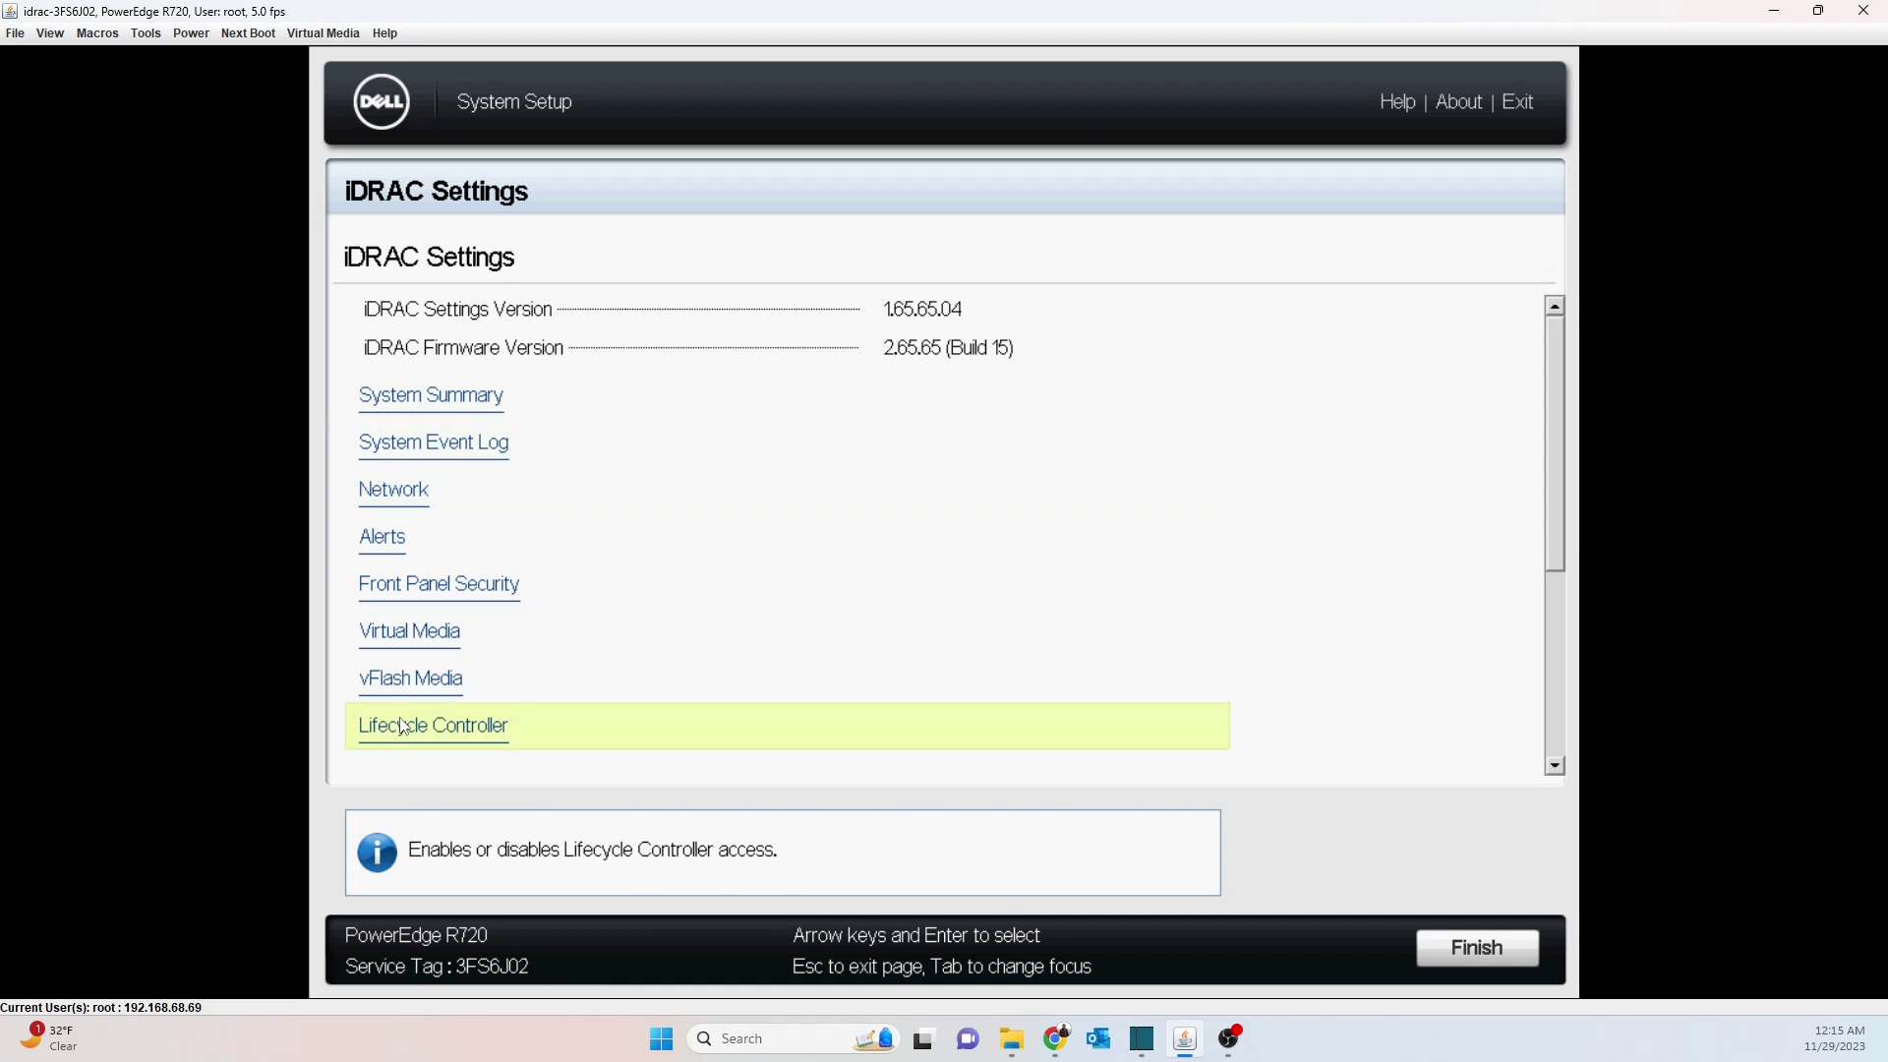
left_click_drag(1548, 439, 1555, 338)
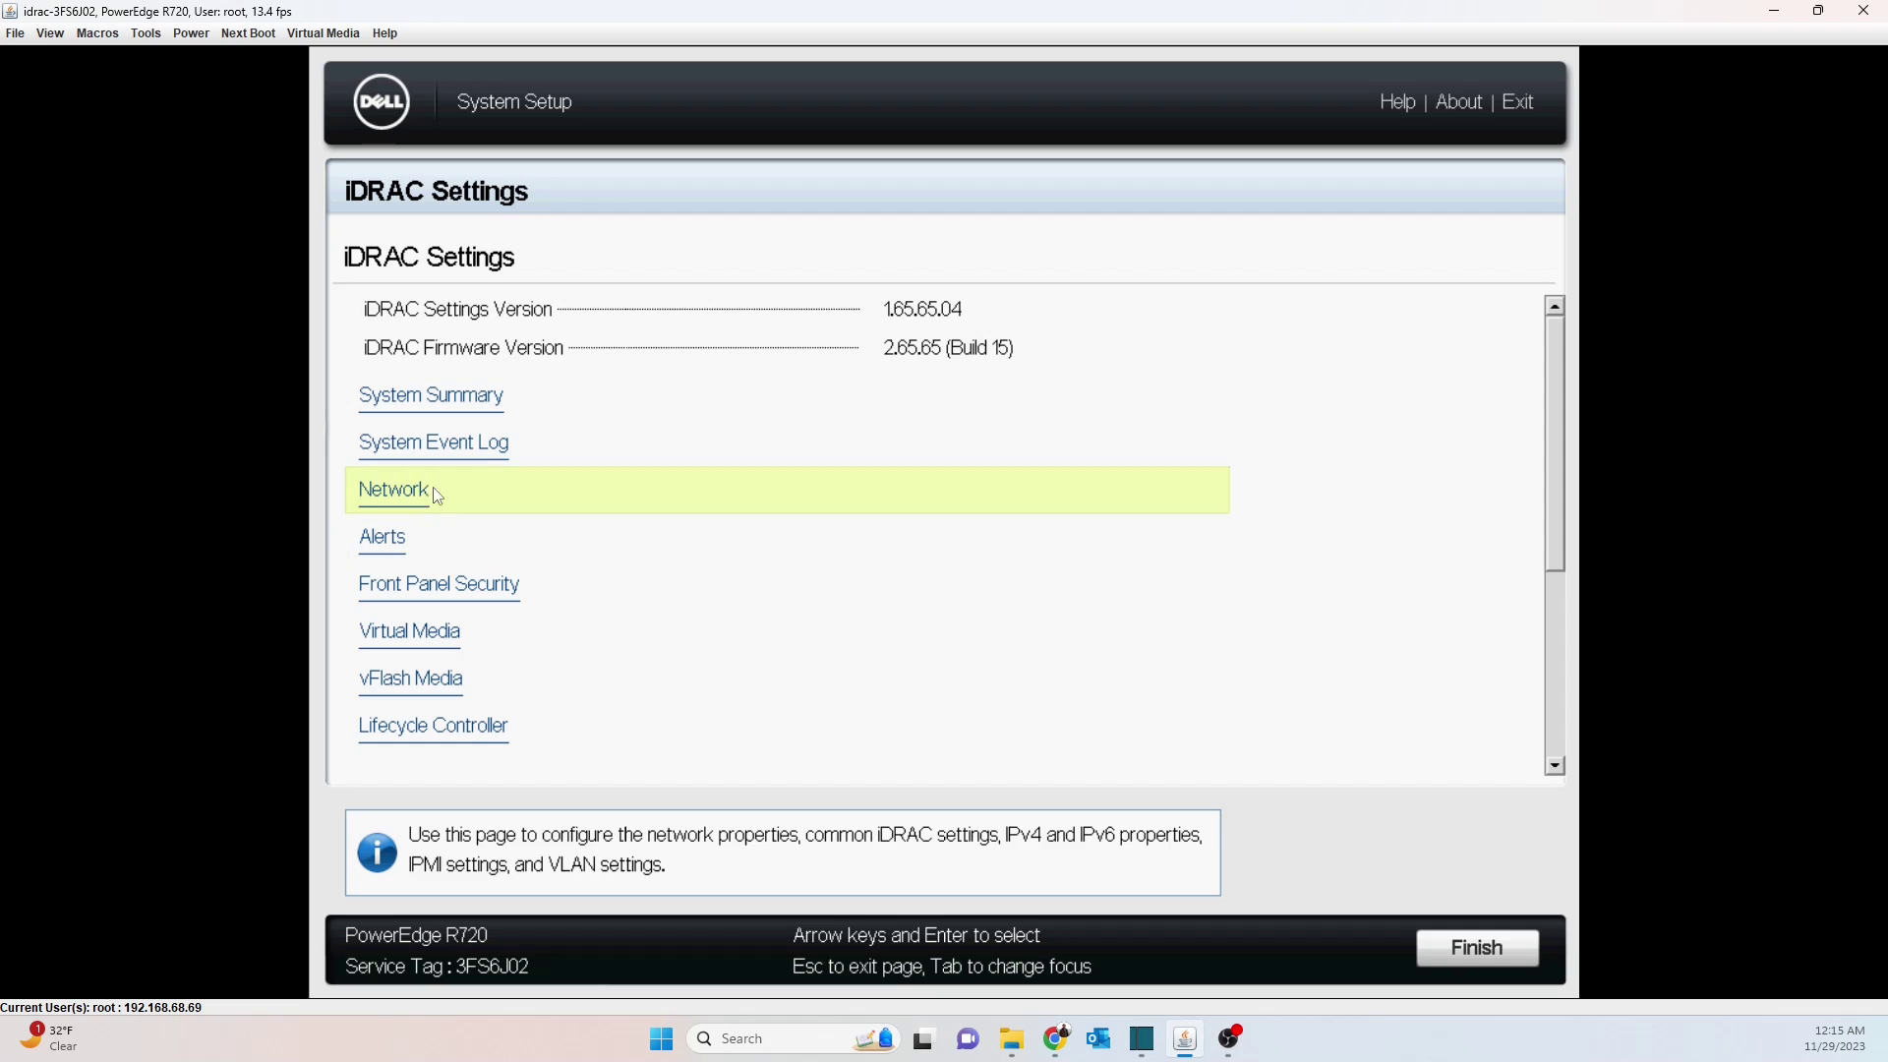
left_click(434, 492)
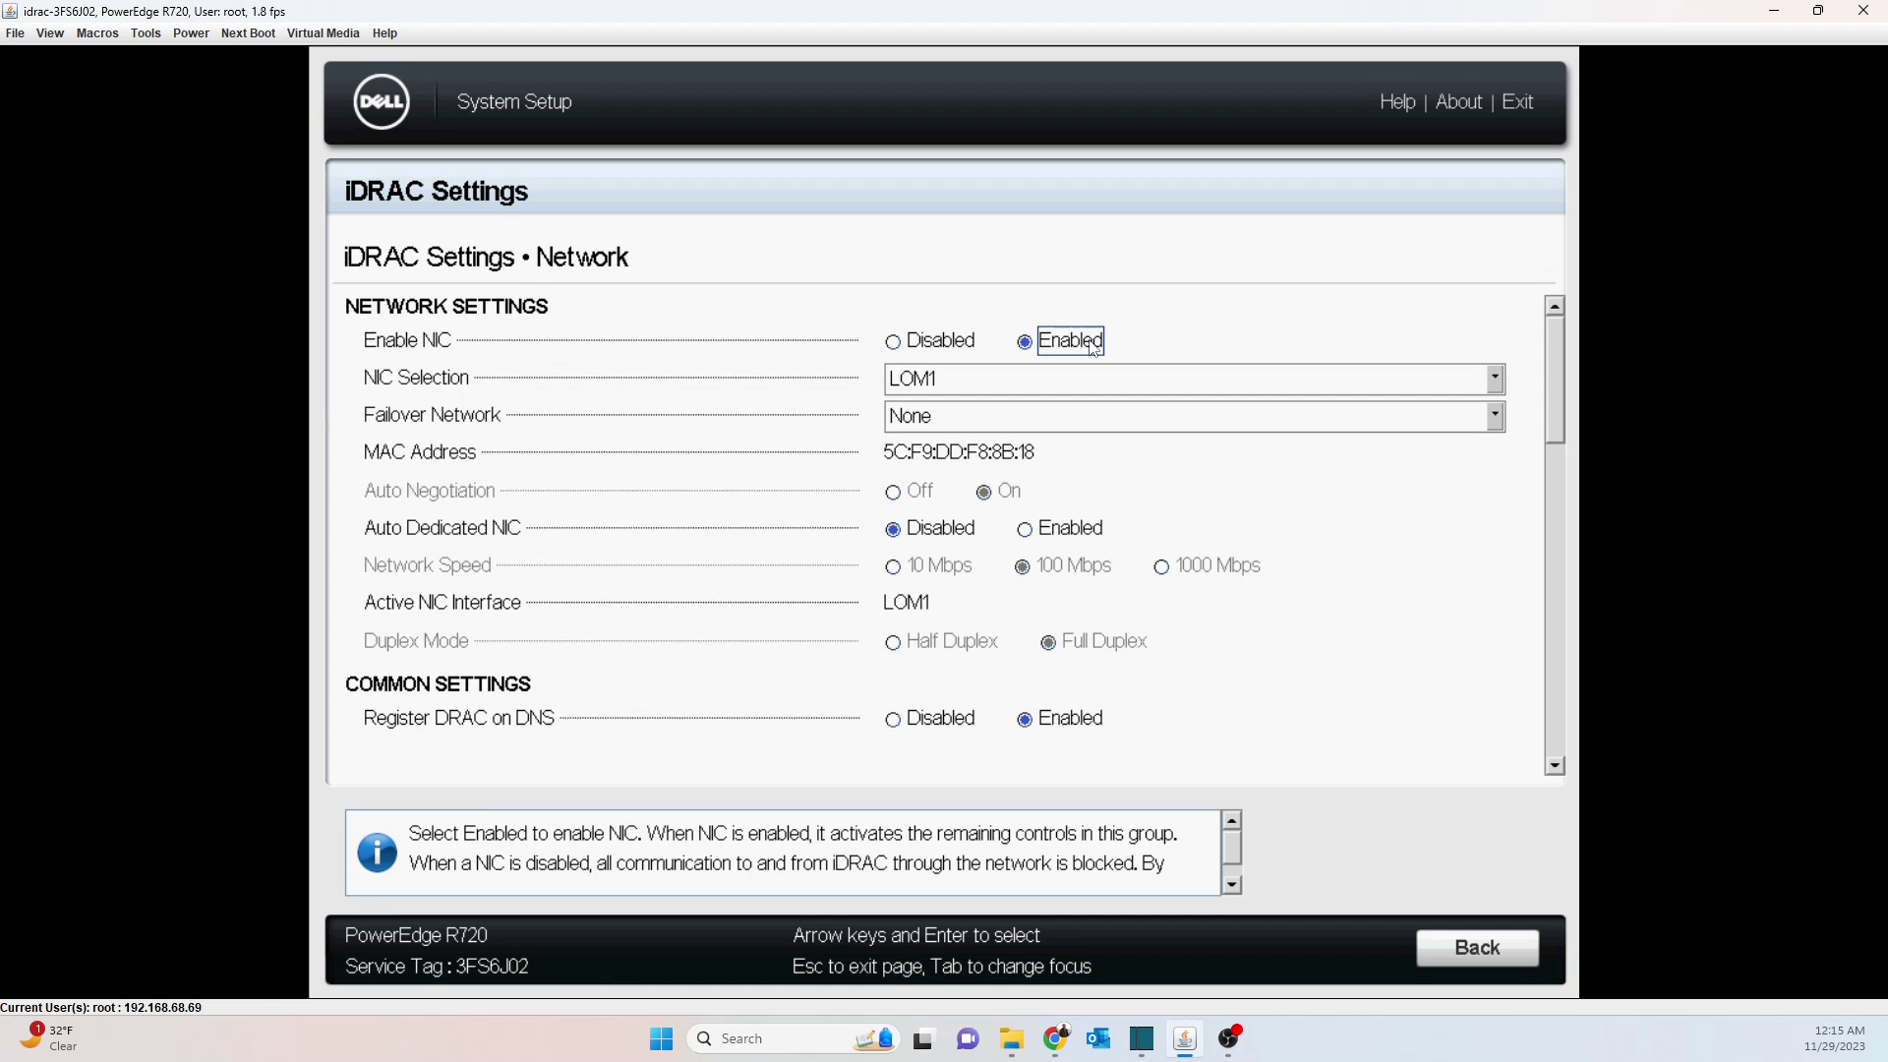
left_click(1027, 379)
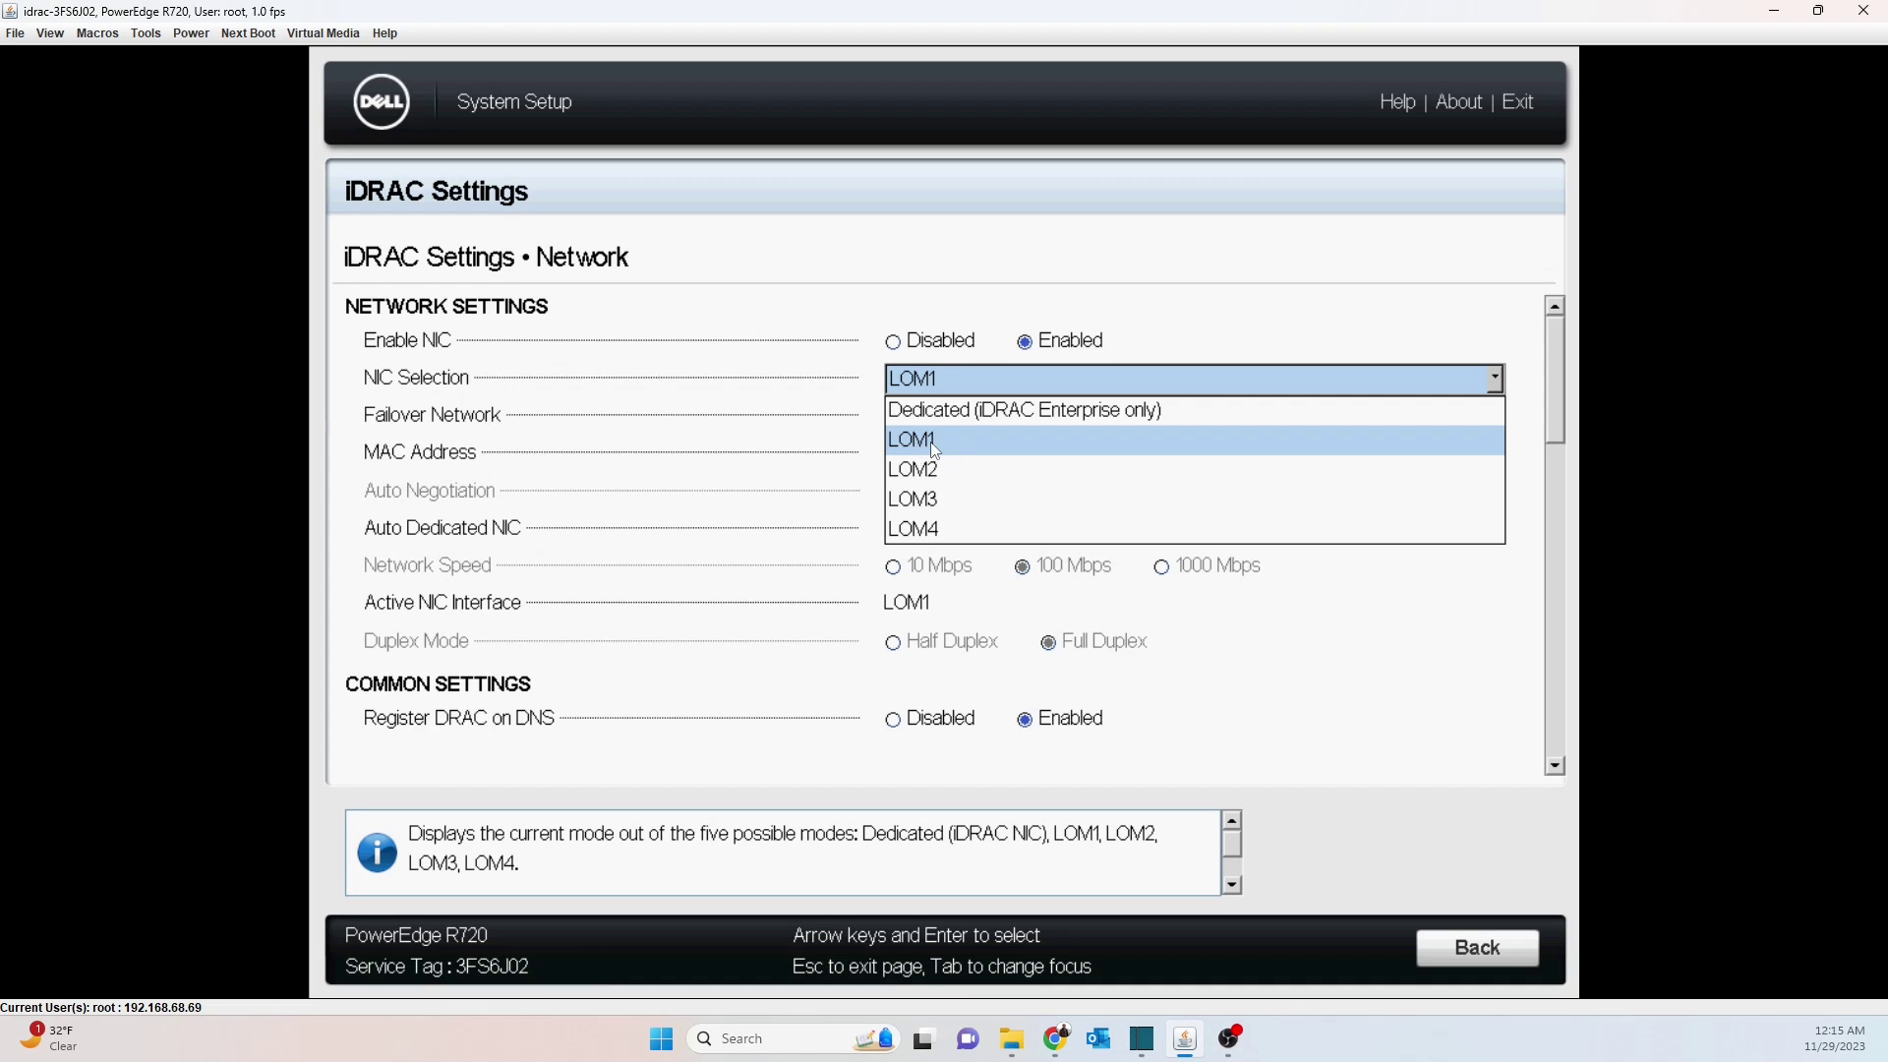
key("Down")
key("Down")
key("Down")
key("Up")
key("Up")
key("Up")
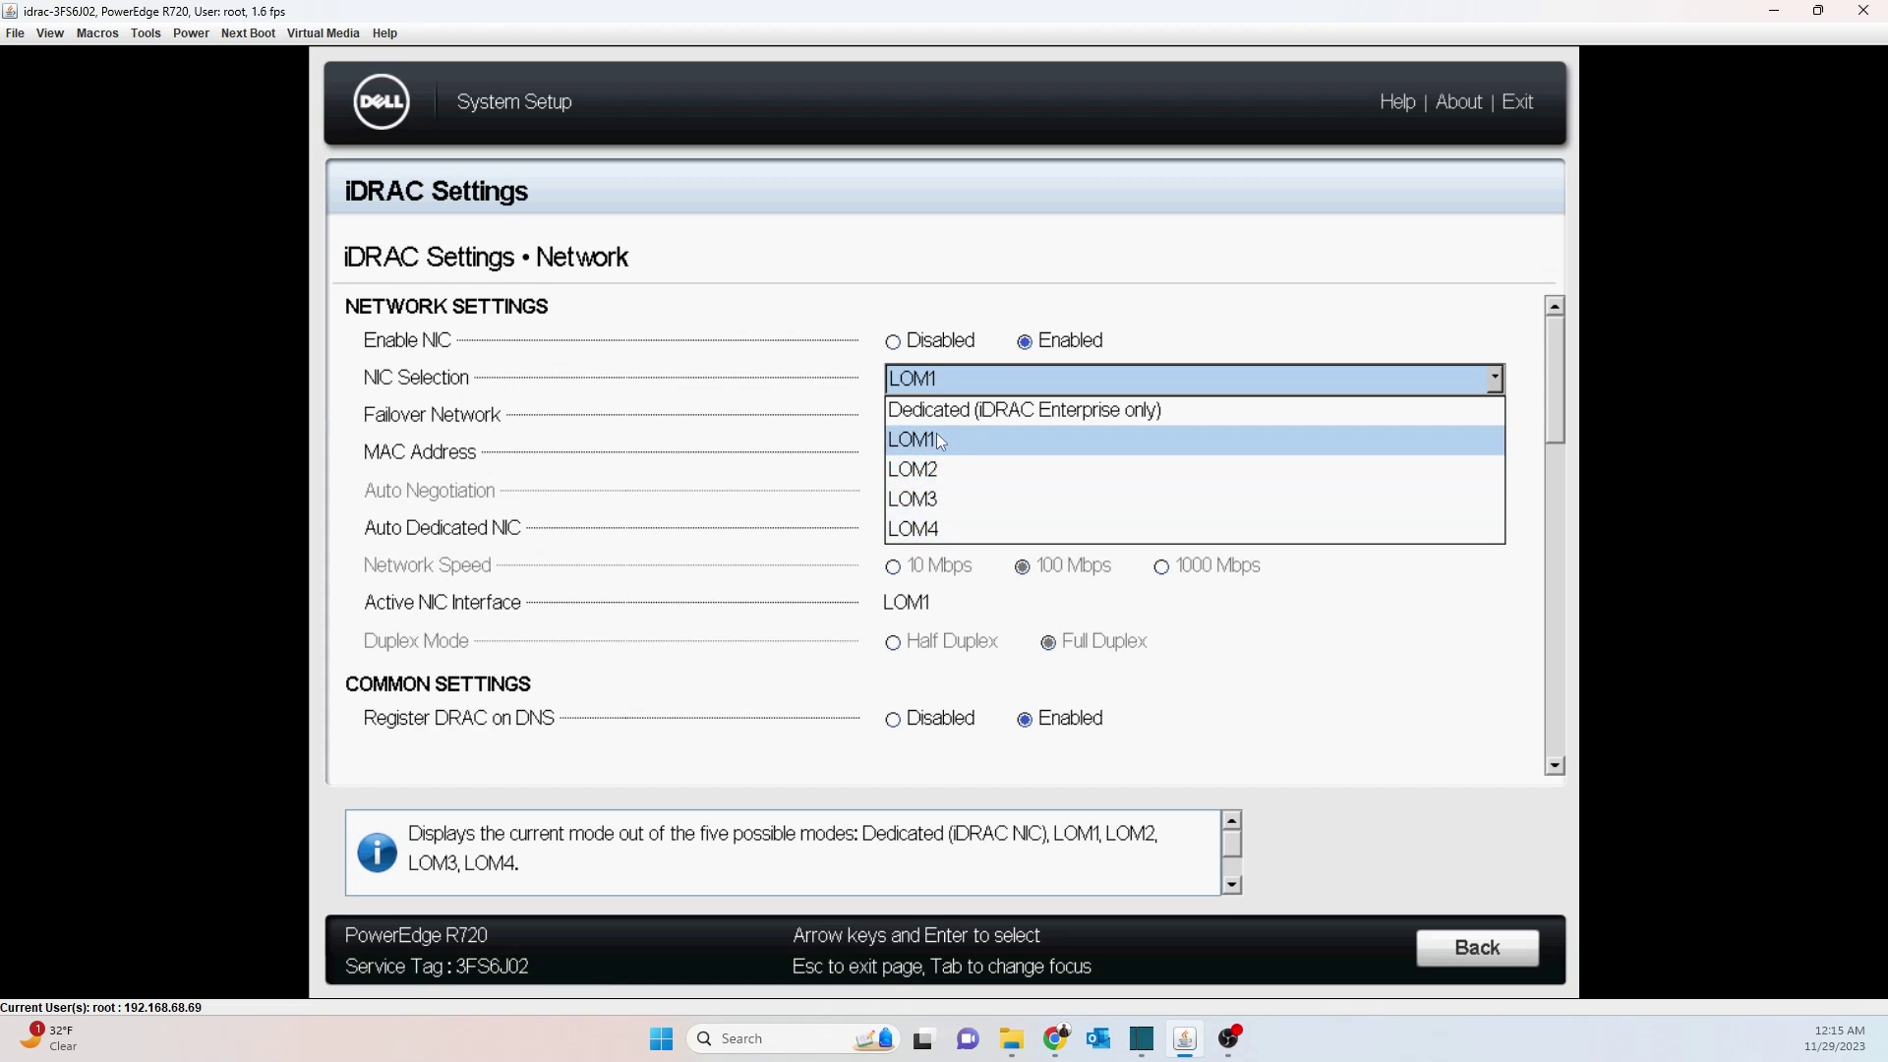
key("Return")
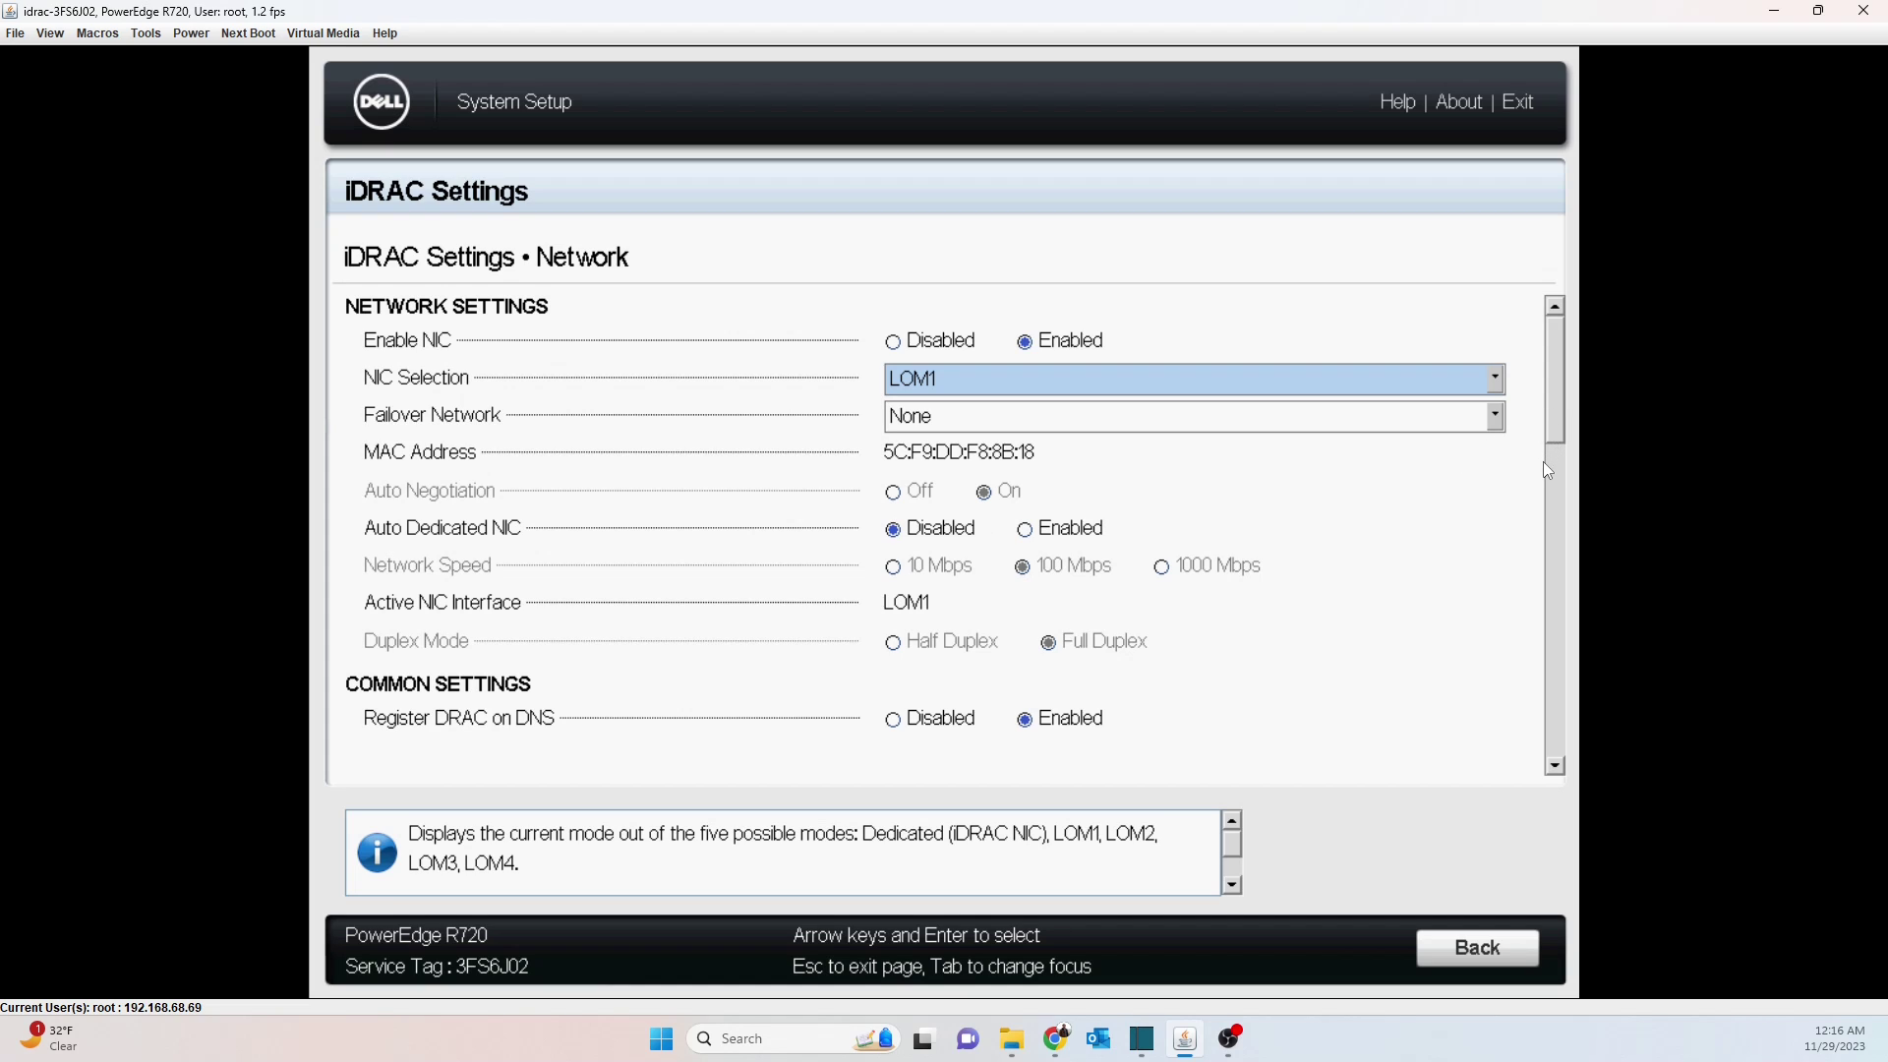
scroll(1559, 413, "down", 9)
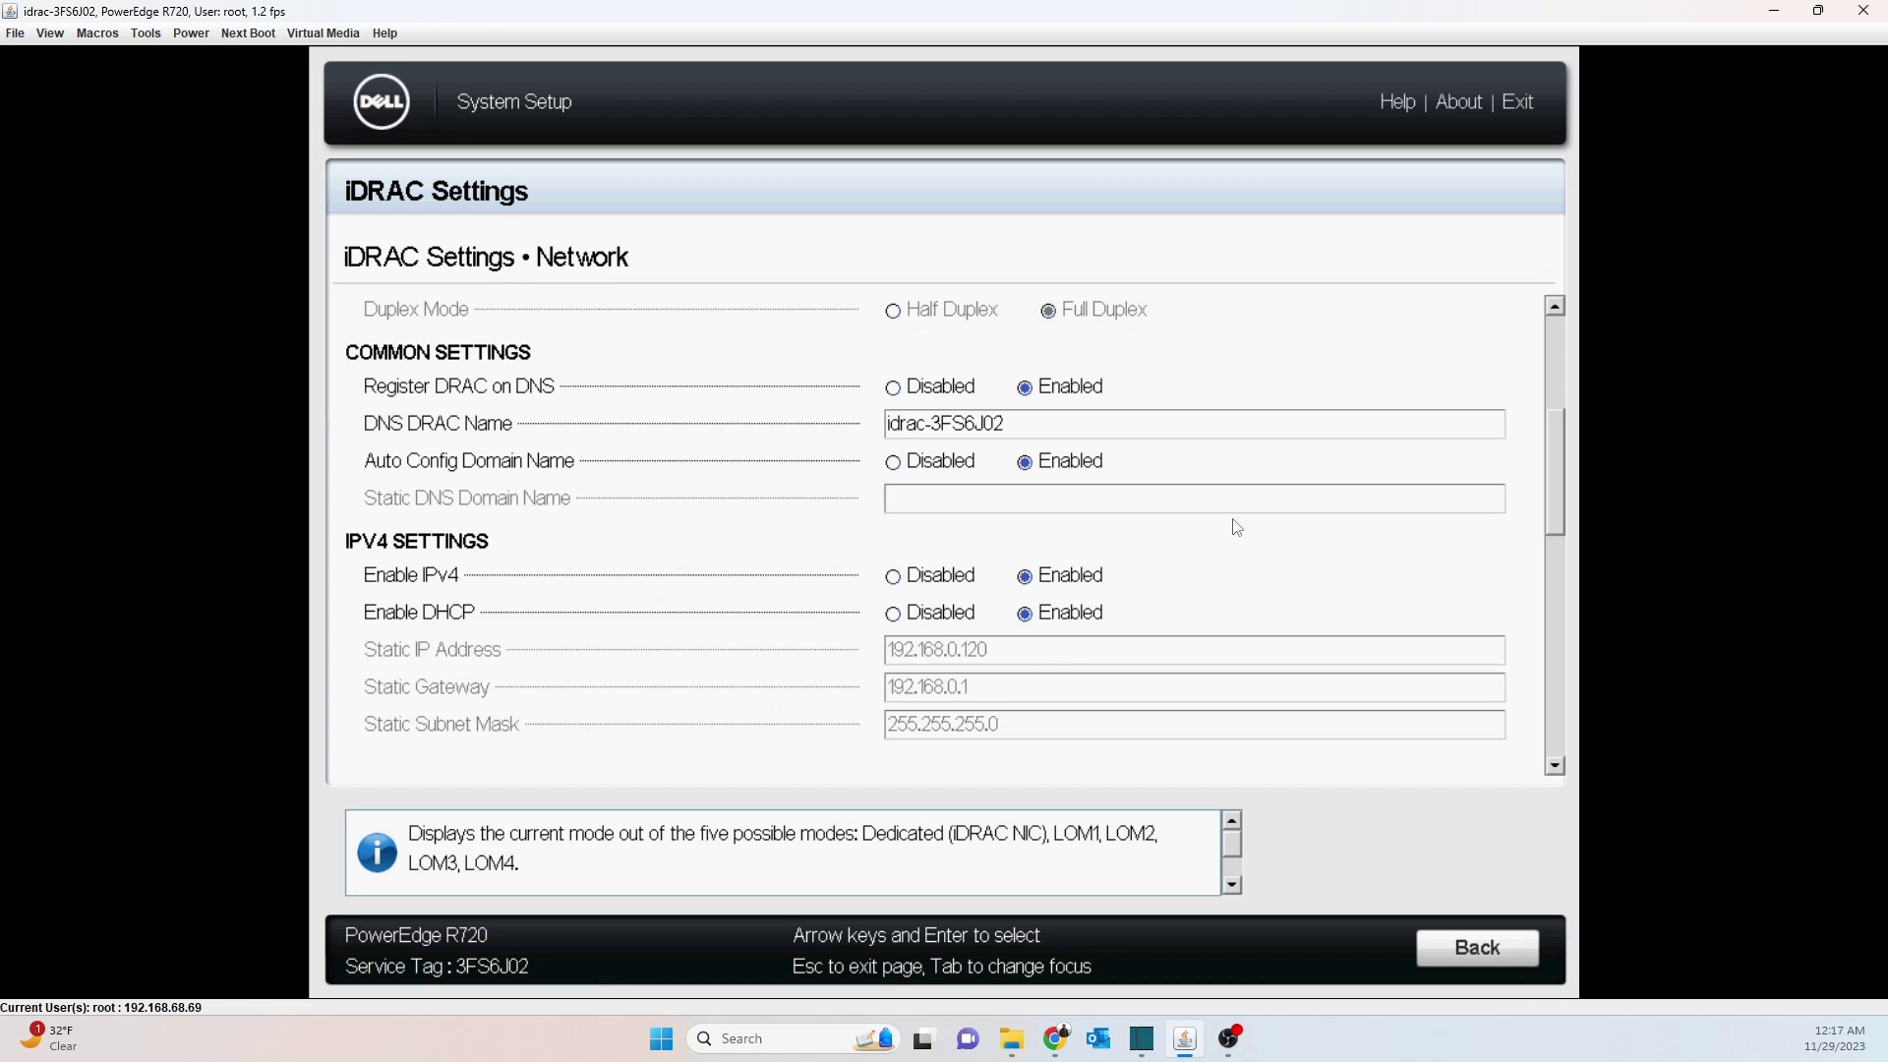
left_click_drag(1553, 440, 1549, 483)
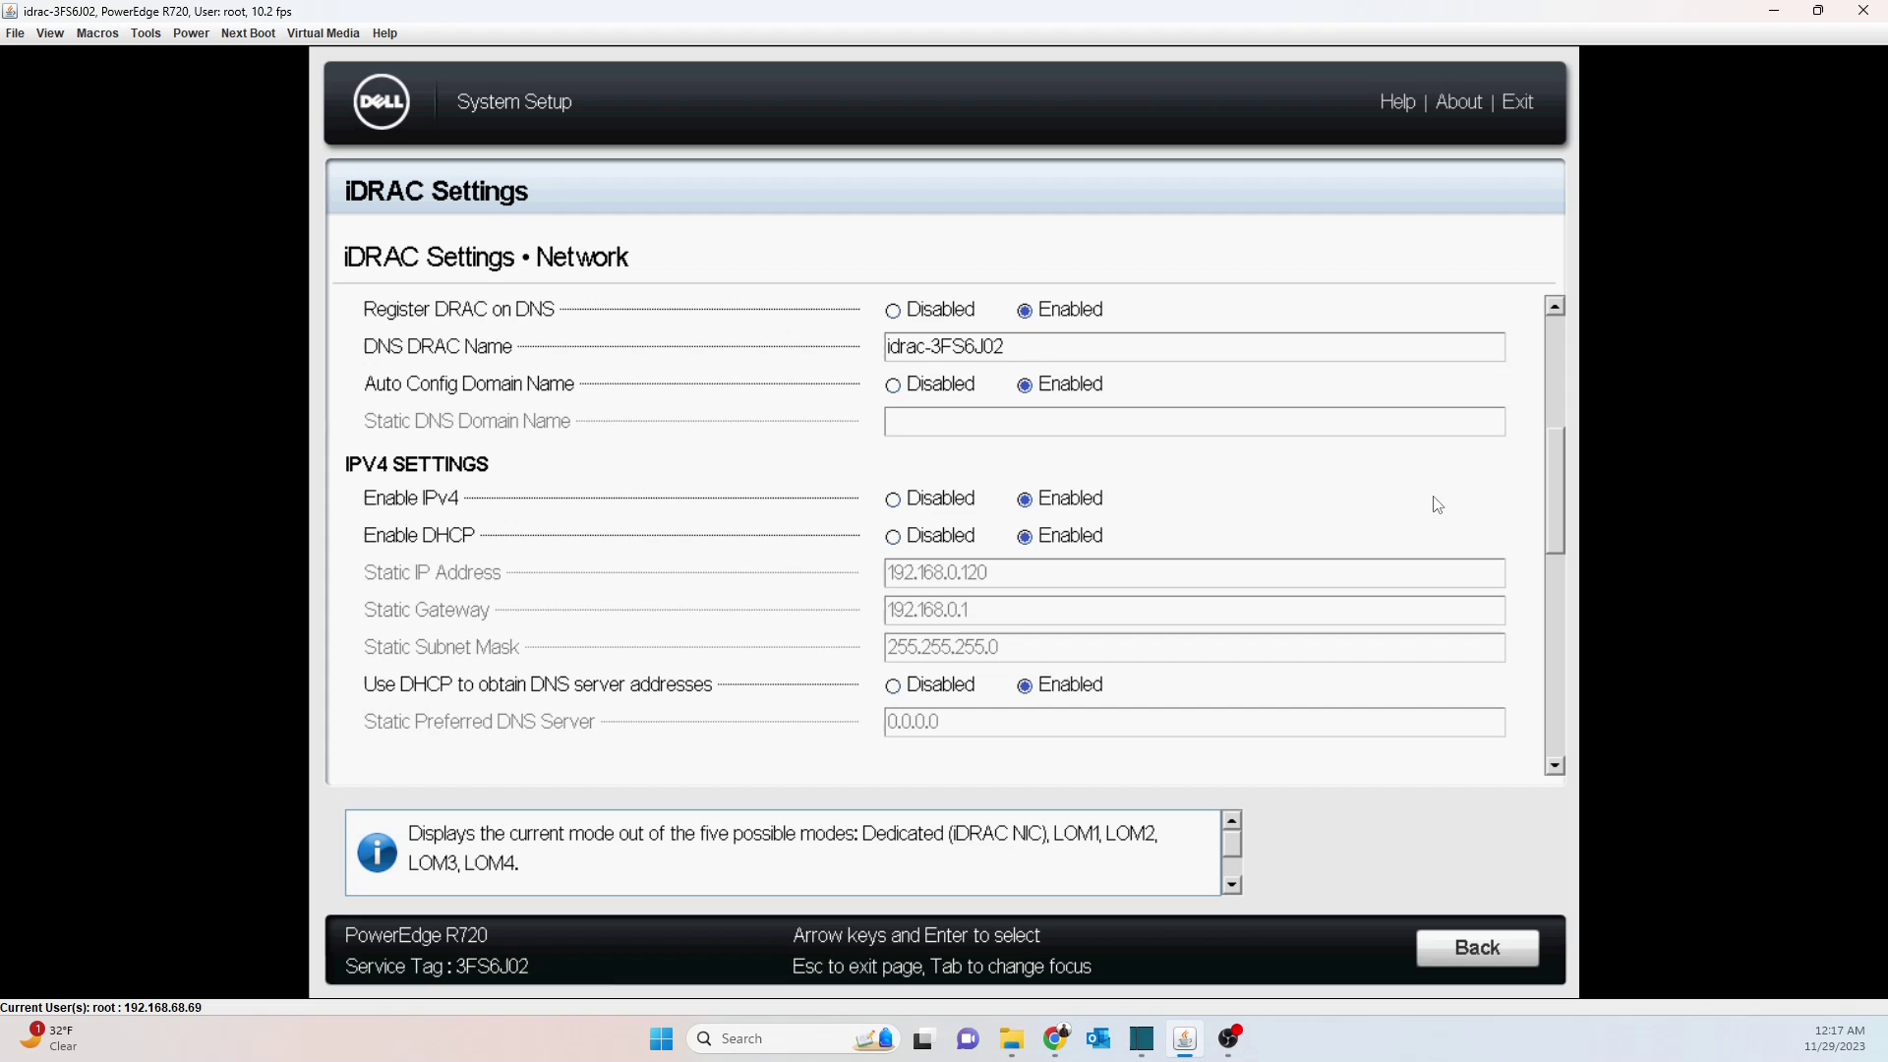
left_click_drag(1560, 479, 1552, 529)
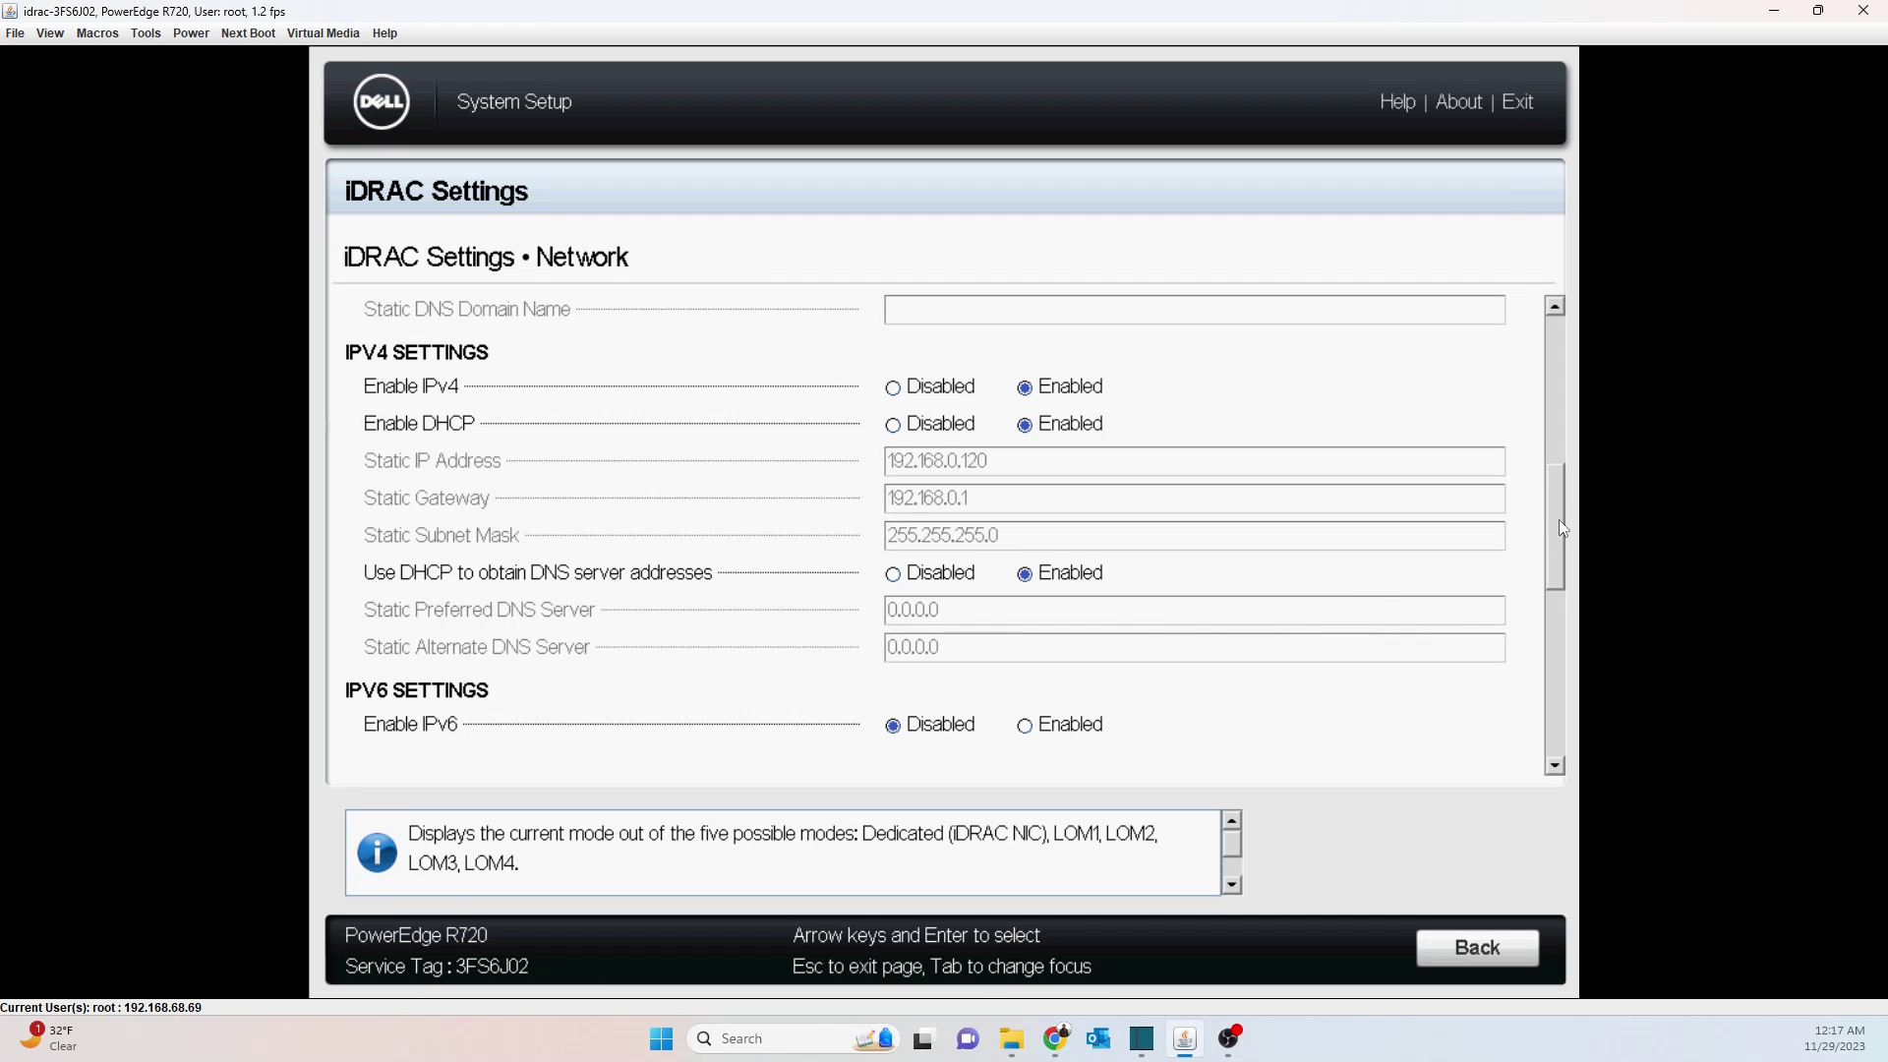
scroll(1562, 521, "up", 1)
scroll(1562, 527, "down", 1)
left_click_drag(1548, 542, 1552, 757)
left_click(1553, 762)
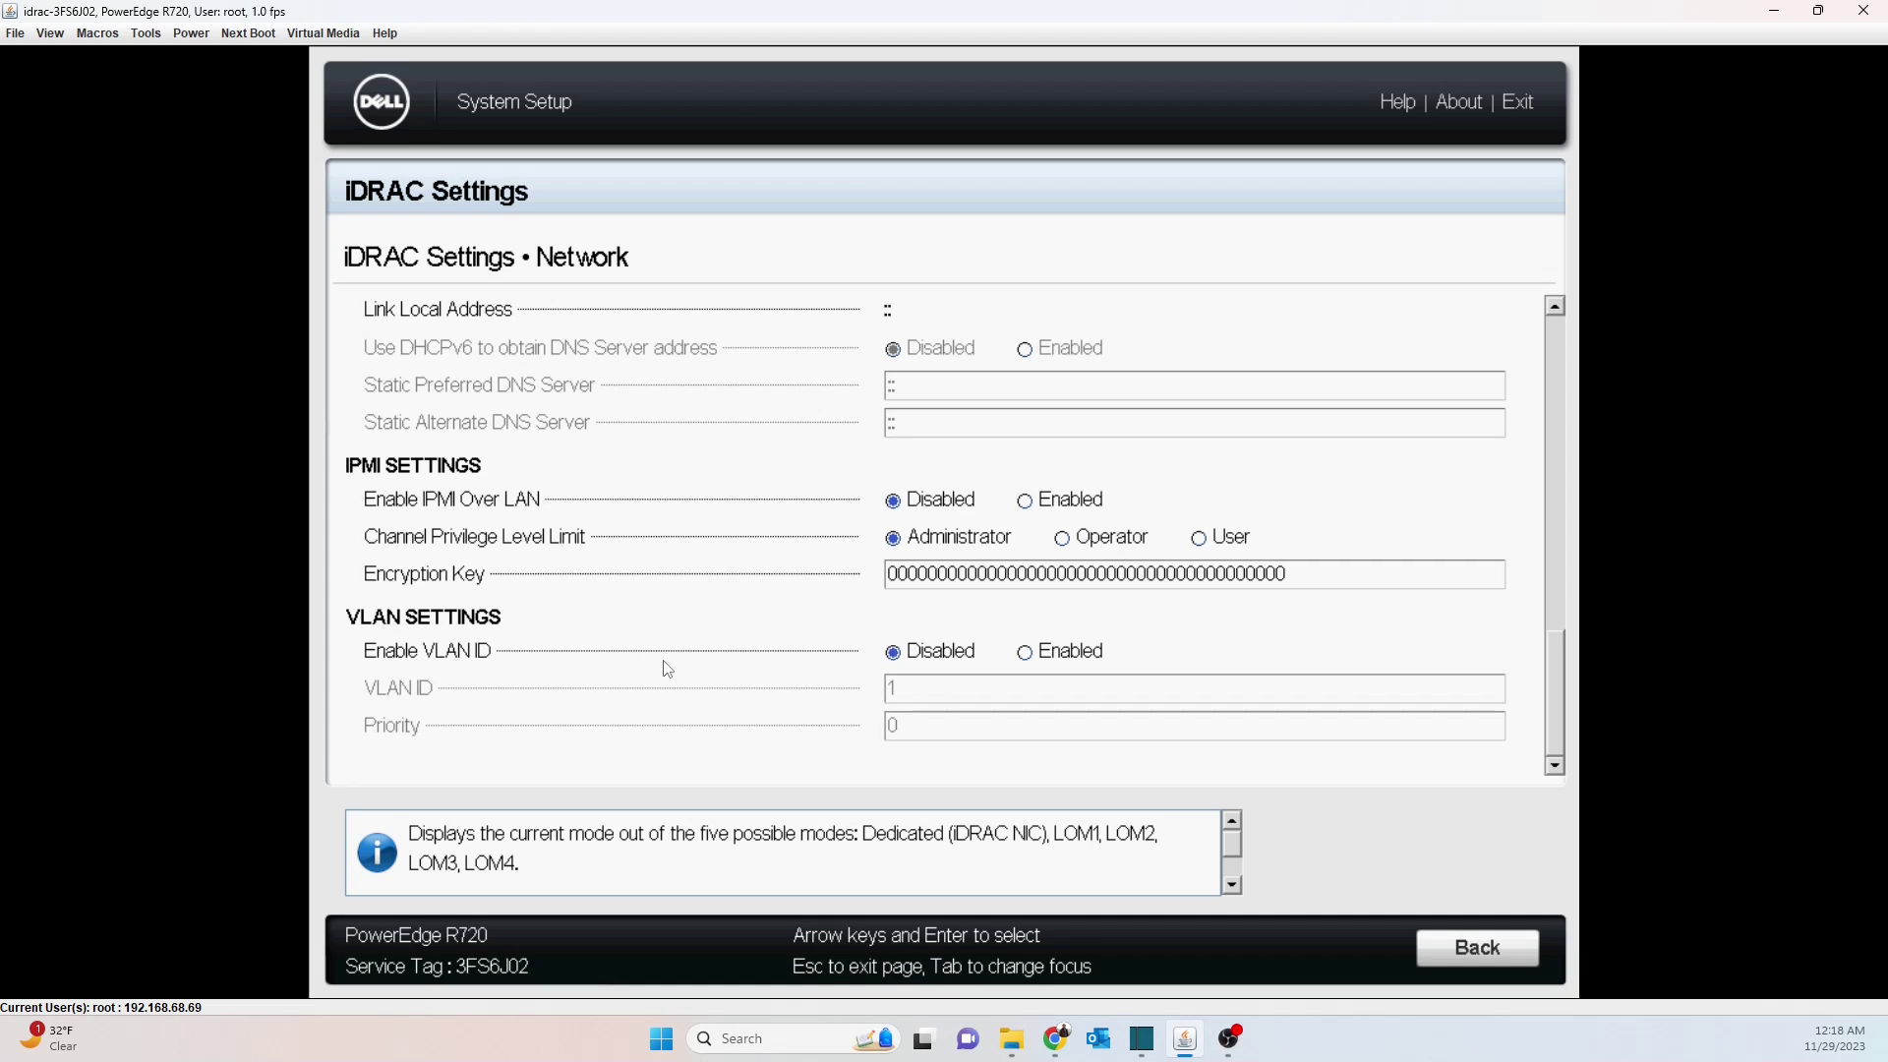
left_click_drag(1554, 674, 1442, 436)
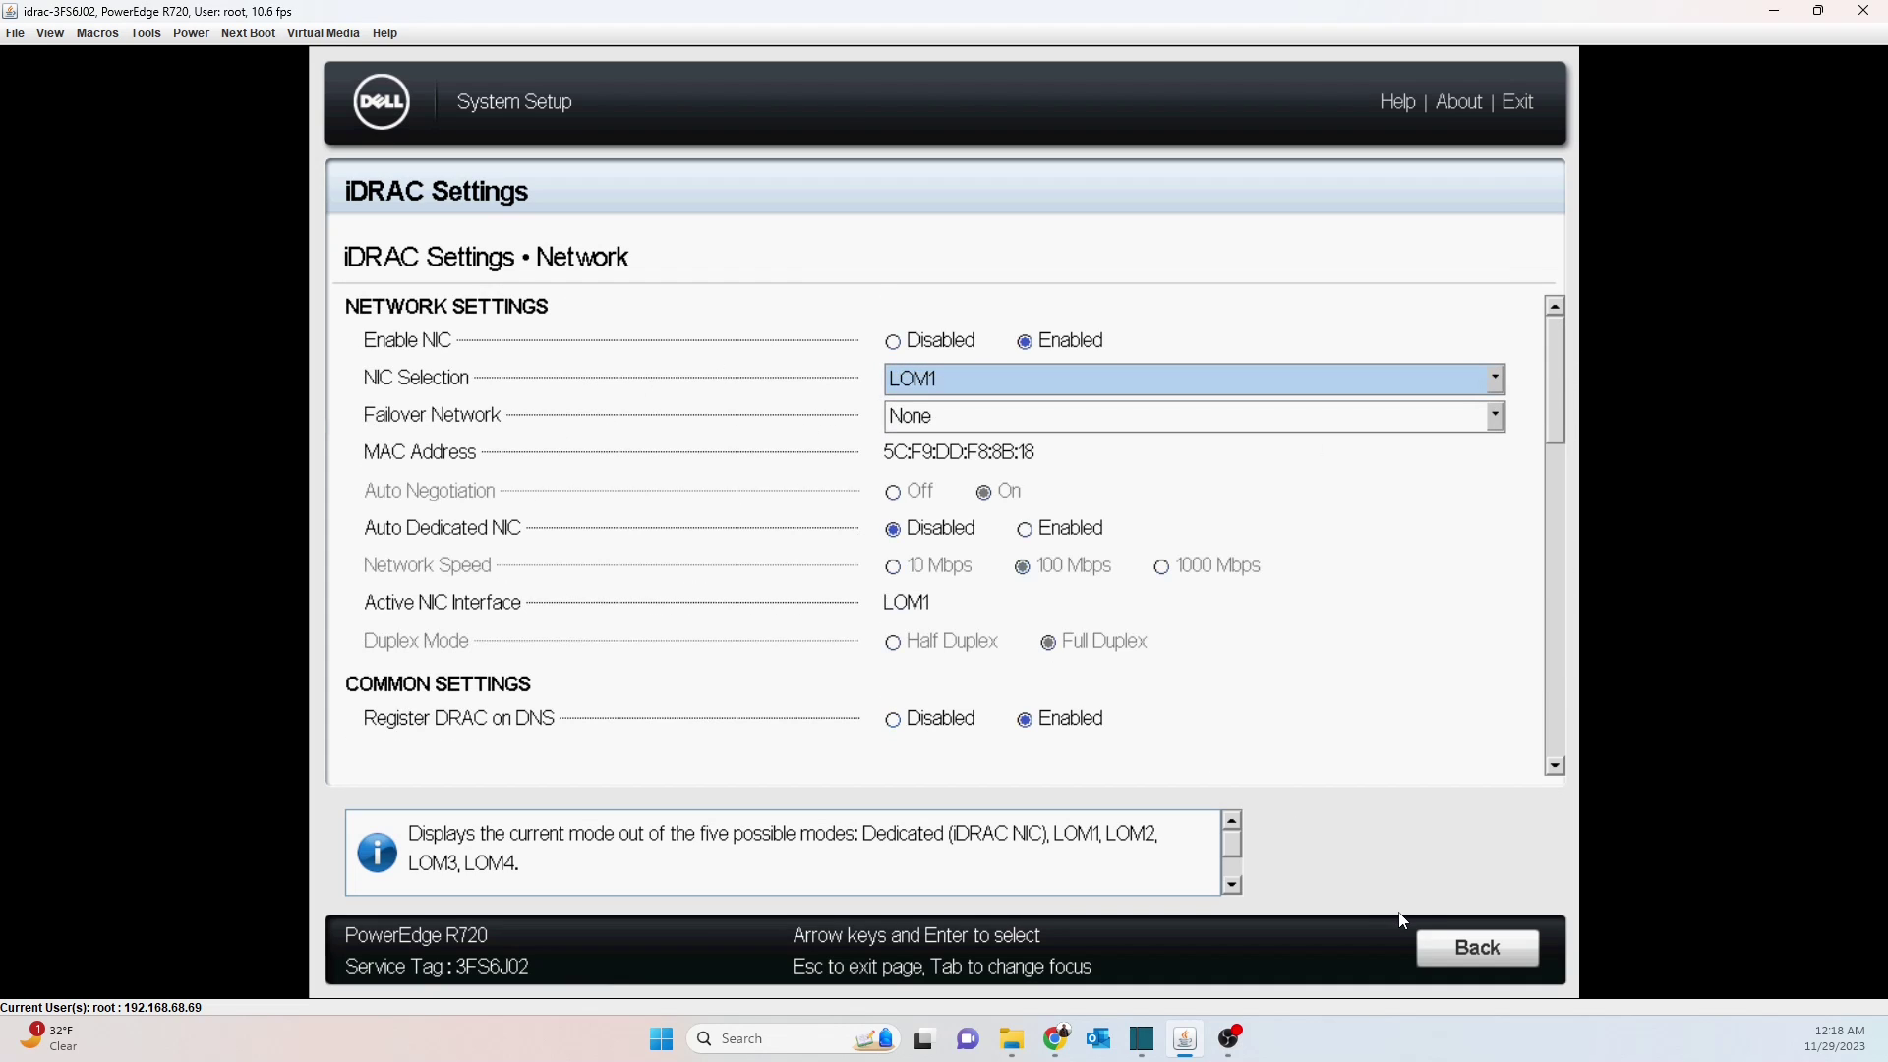
Back out to the main menu, then Finish and confirm exiting System Setup
left_click(1431, 952)
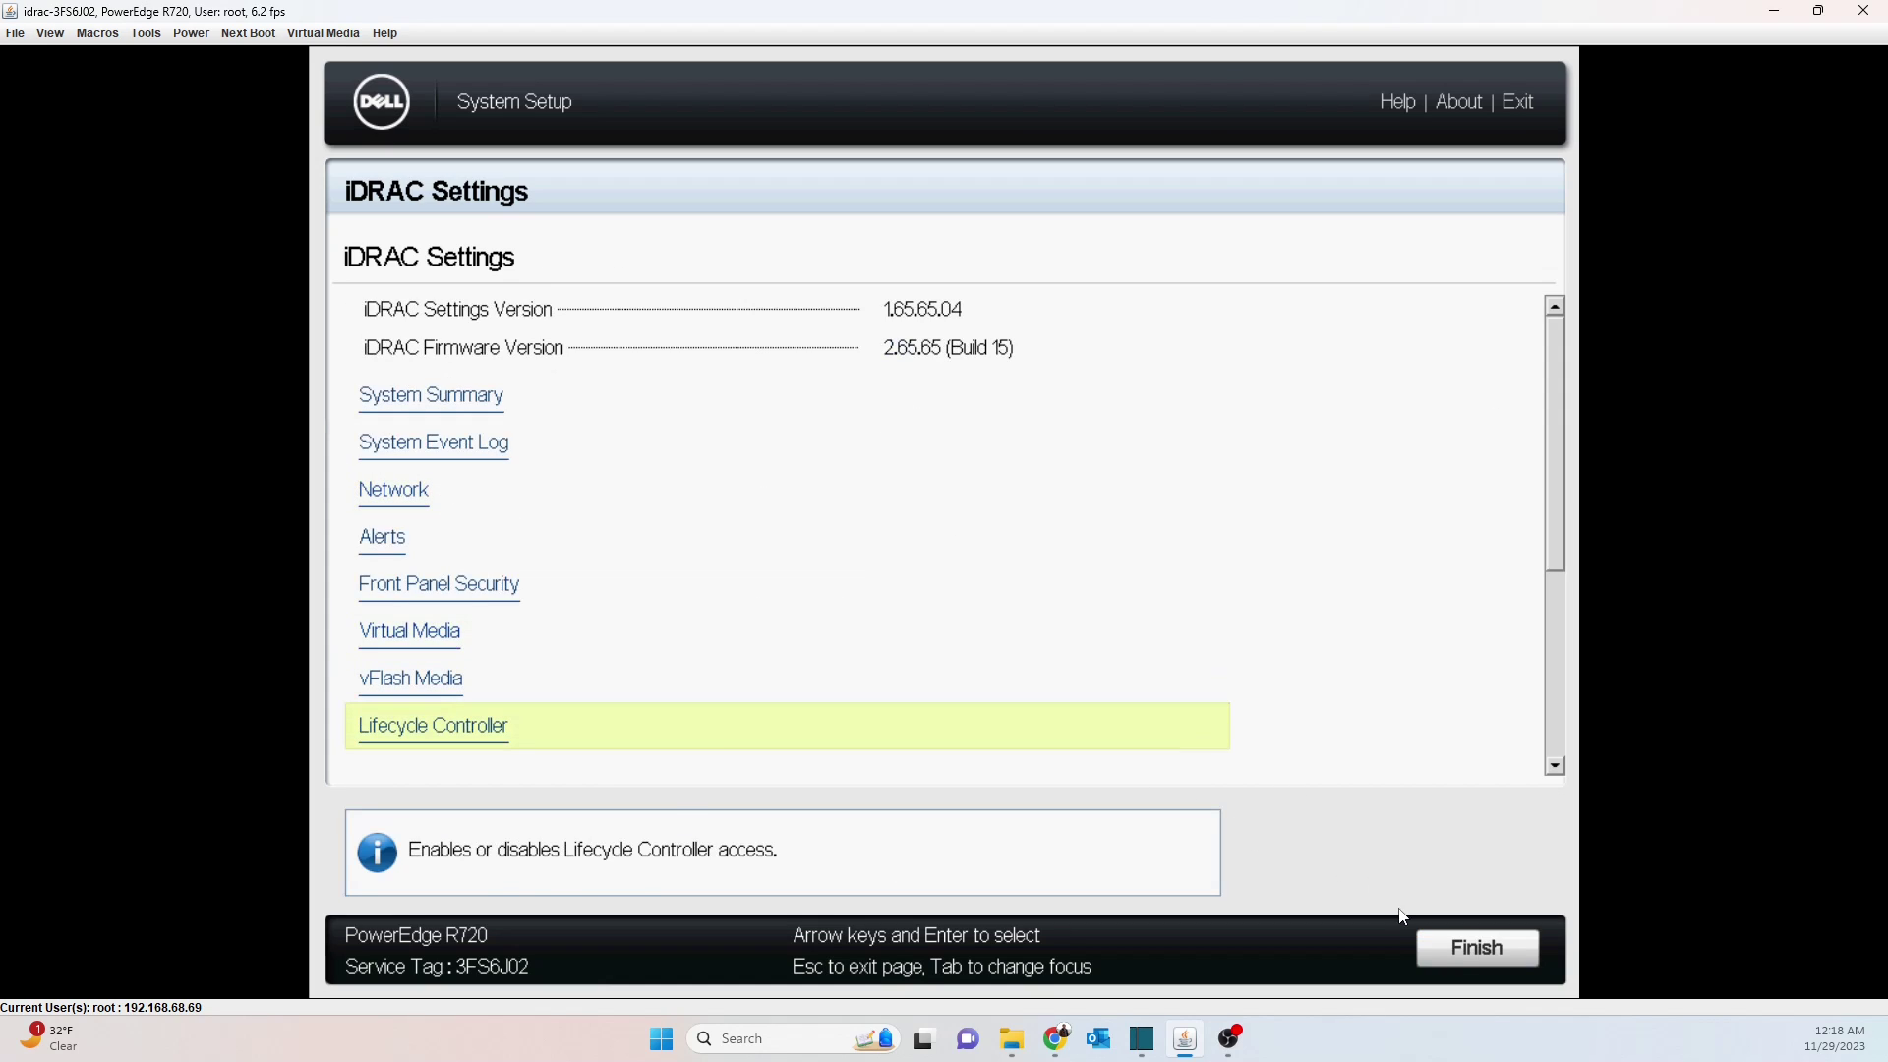
left_click(1432, 938)
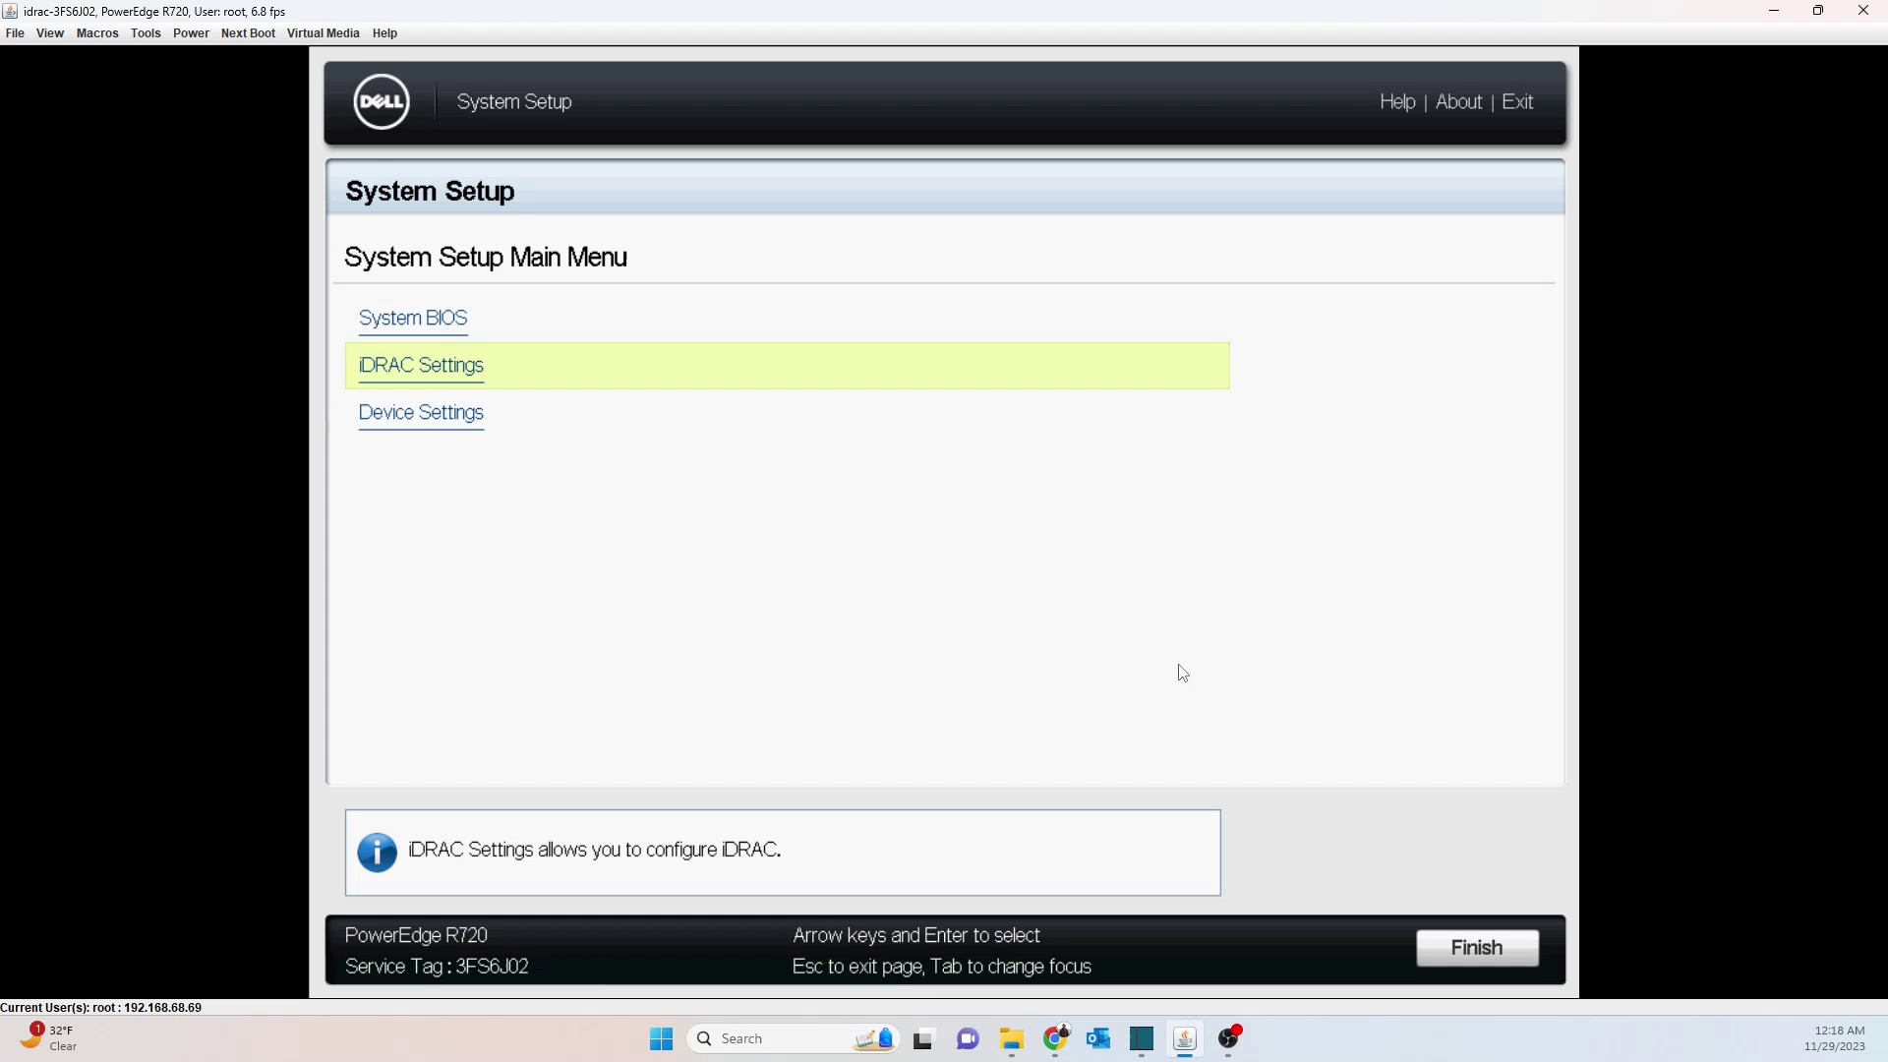
left_click(1472, 949)
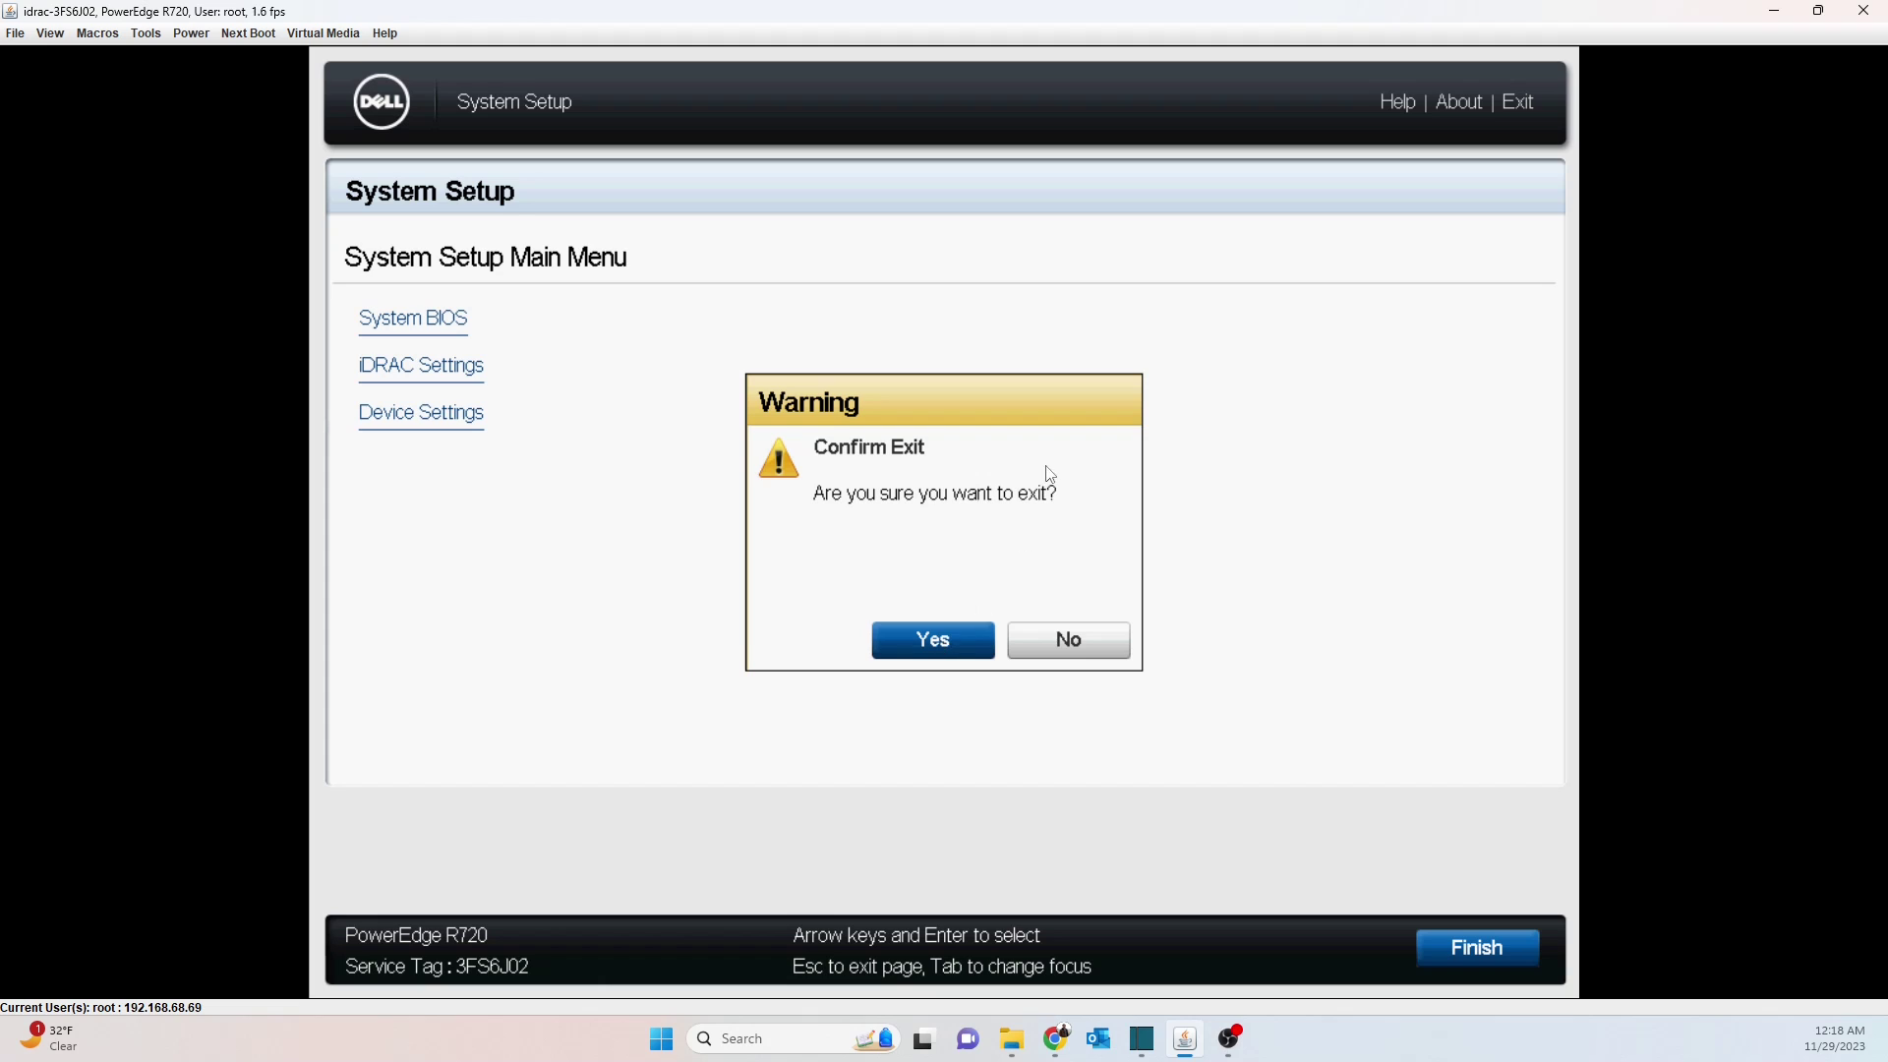
key("Return")
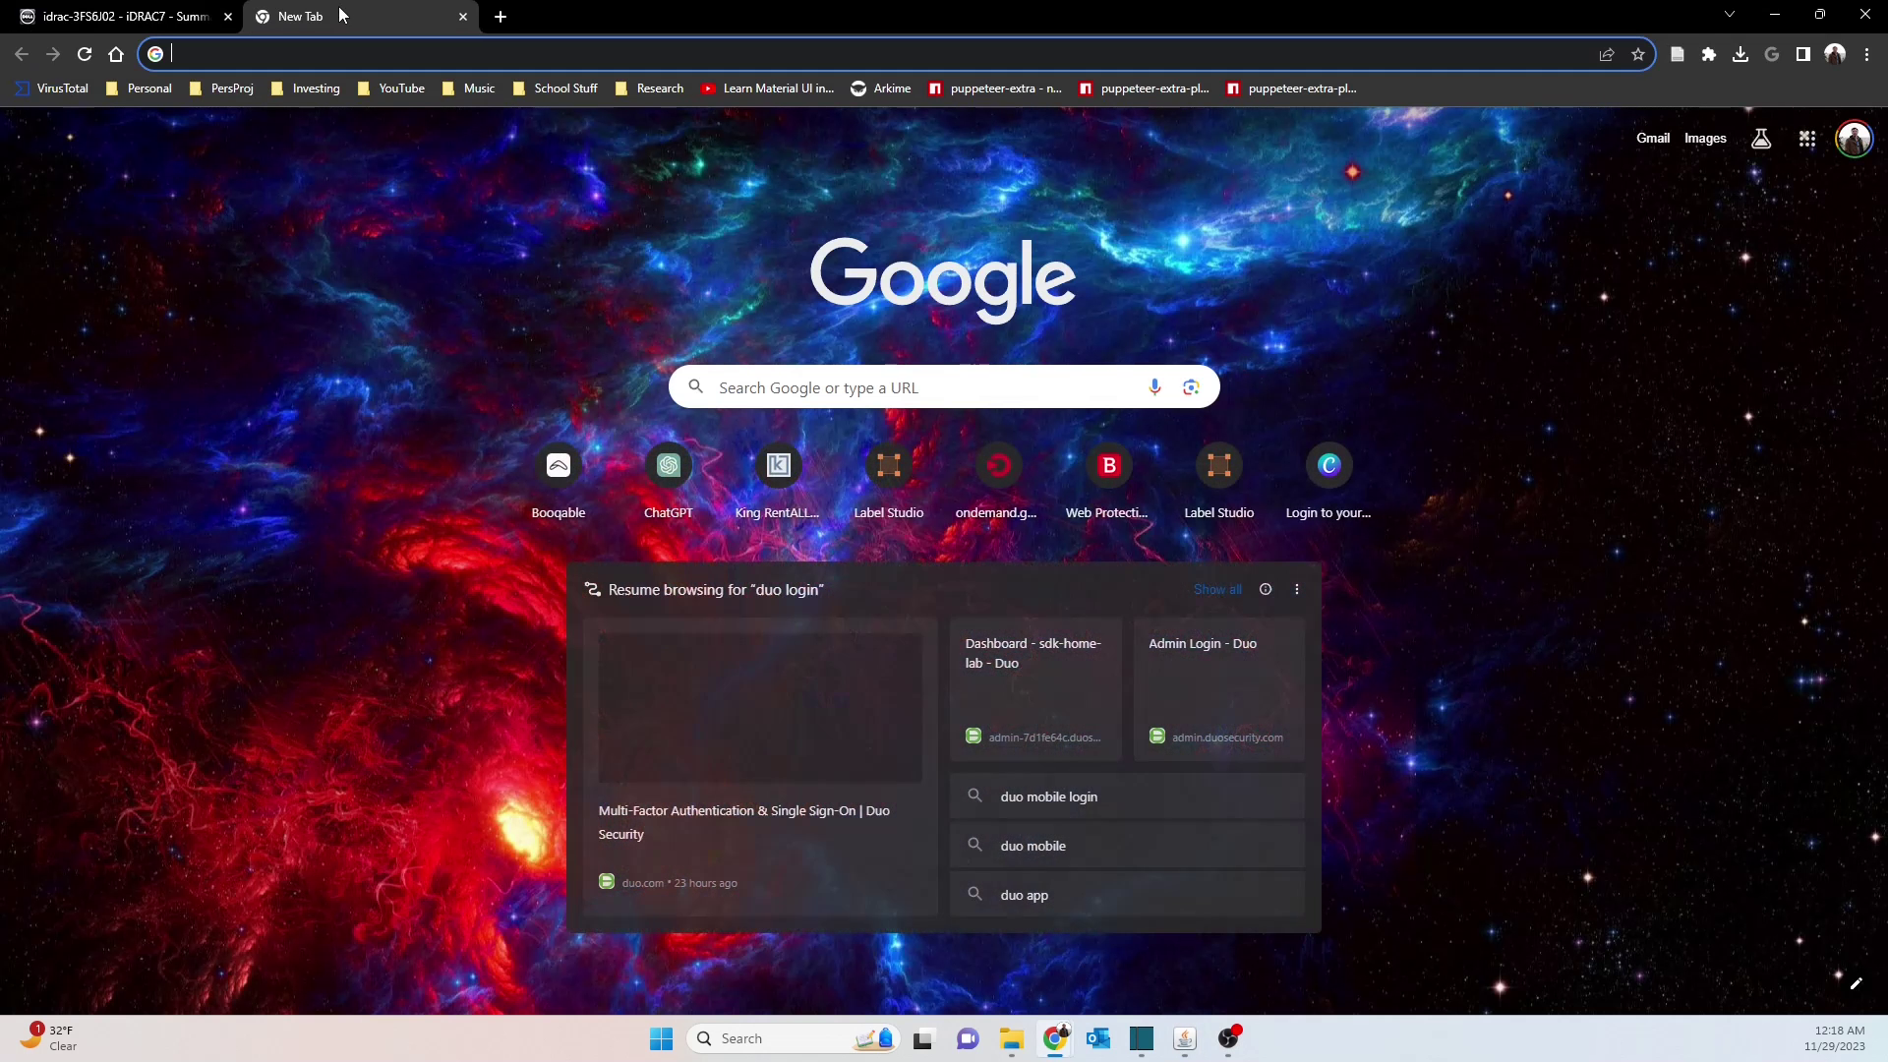
Open a new browser tab, then return to the iDRAC tab and inspect the 192.168.68.80 URL
left_click(149, 25)
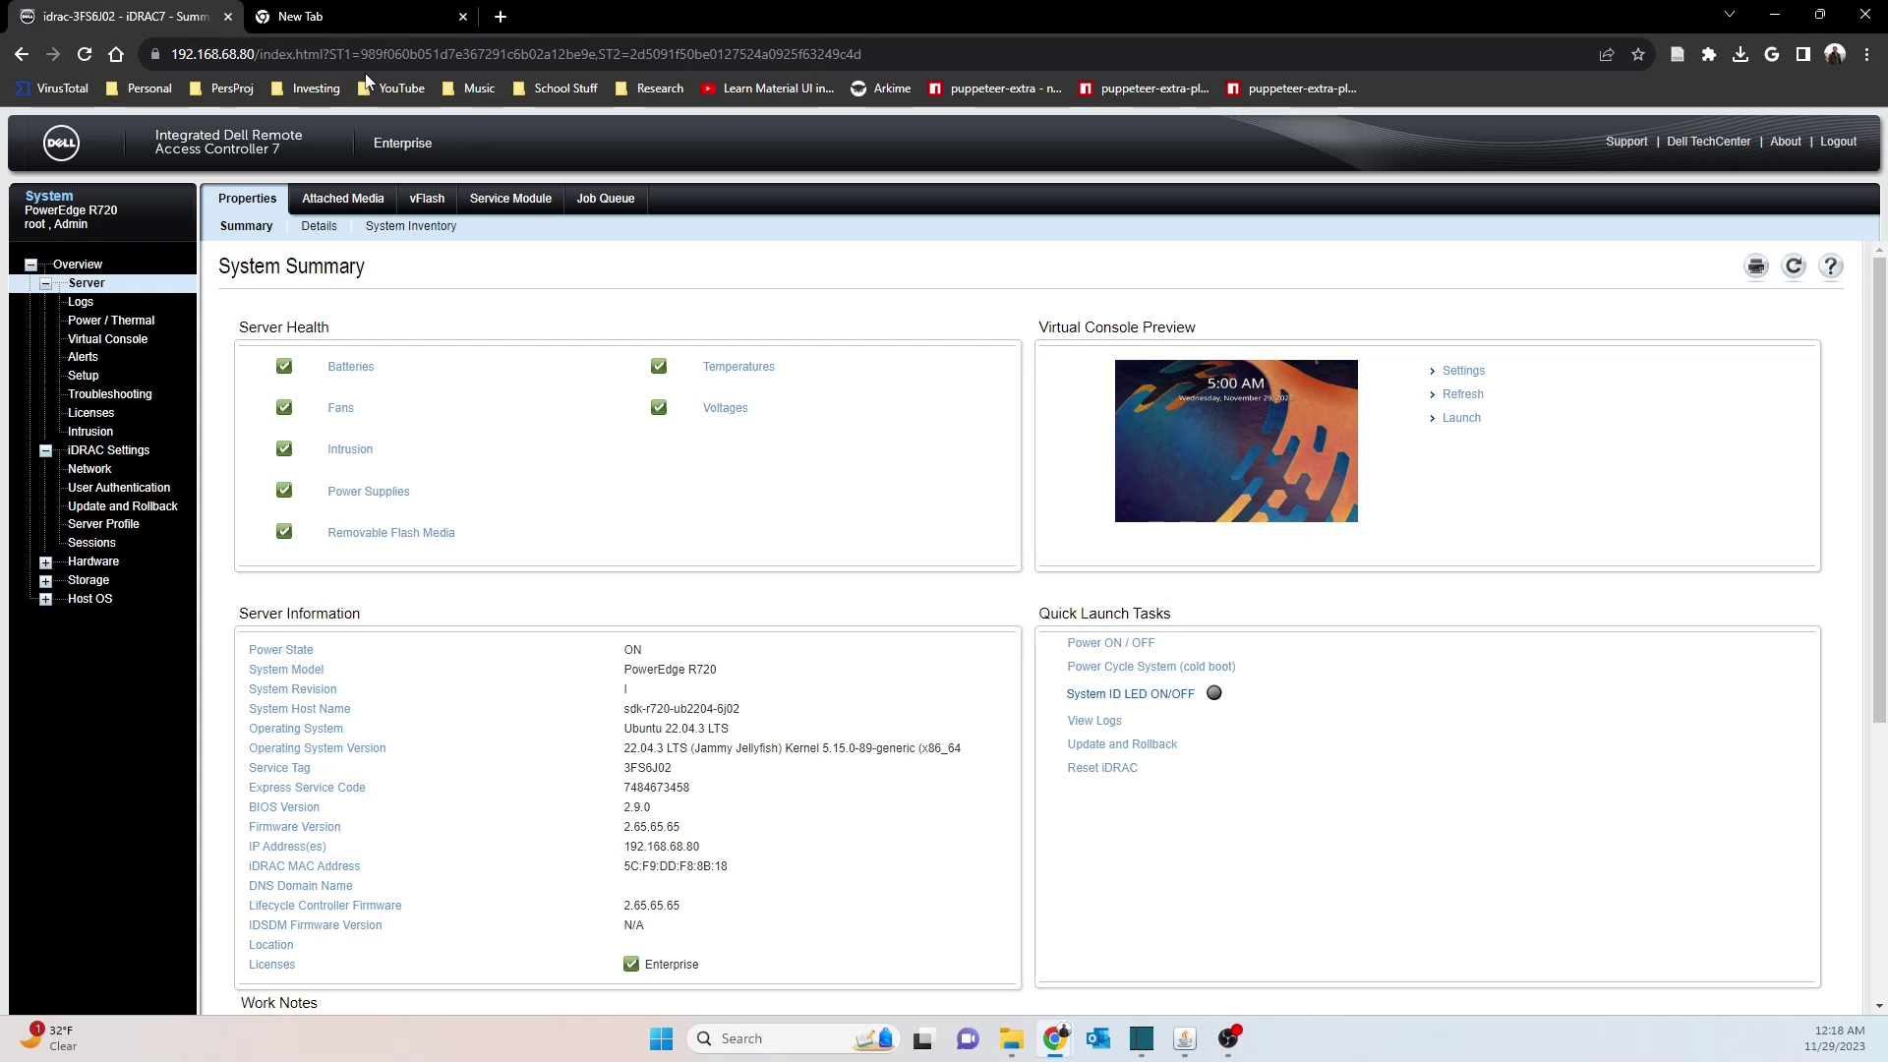
left_click(370, 25)
left_click(167, 11)
left_click_drag(257, 54, 176, 54)
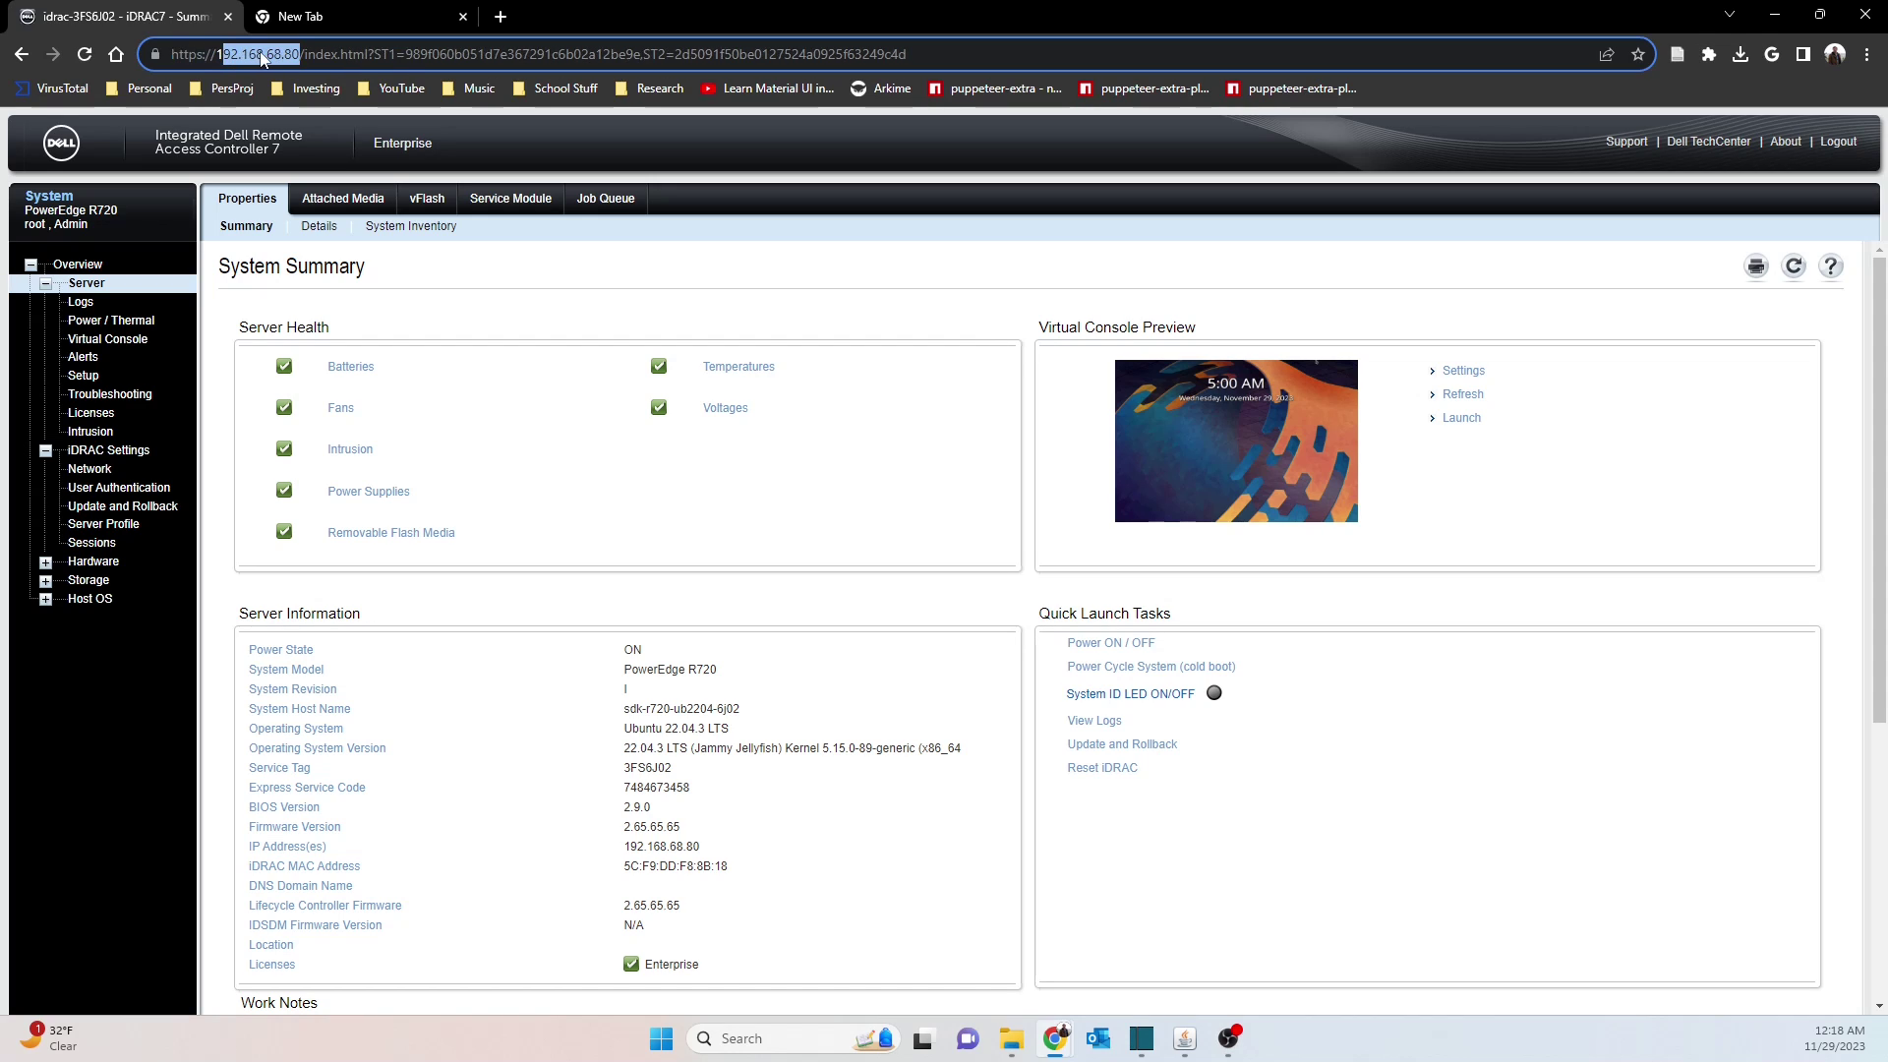
left_click(295, 54)
double_click(295, 55)
left_click(602, 163)
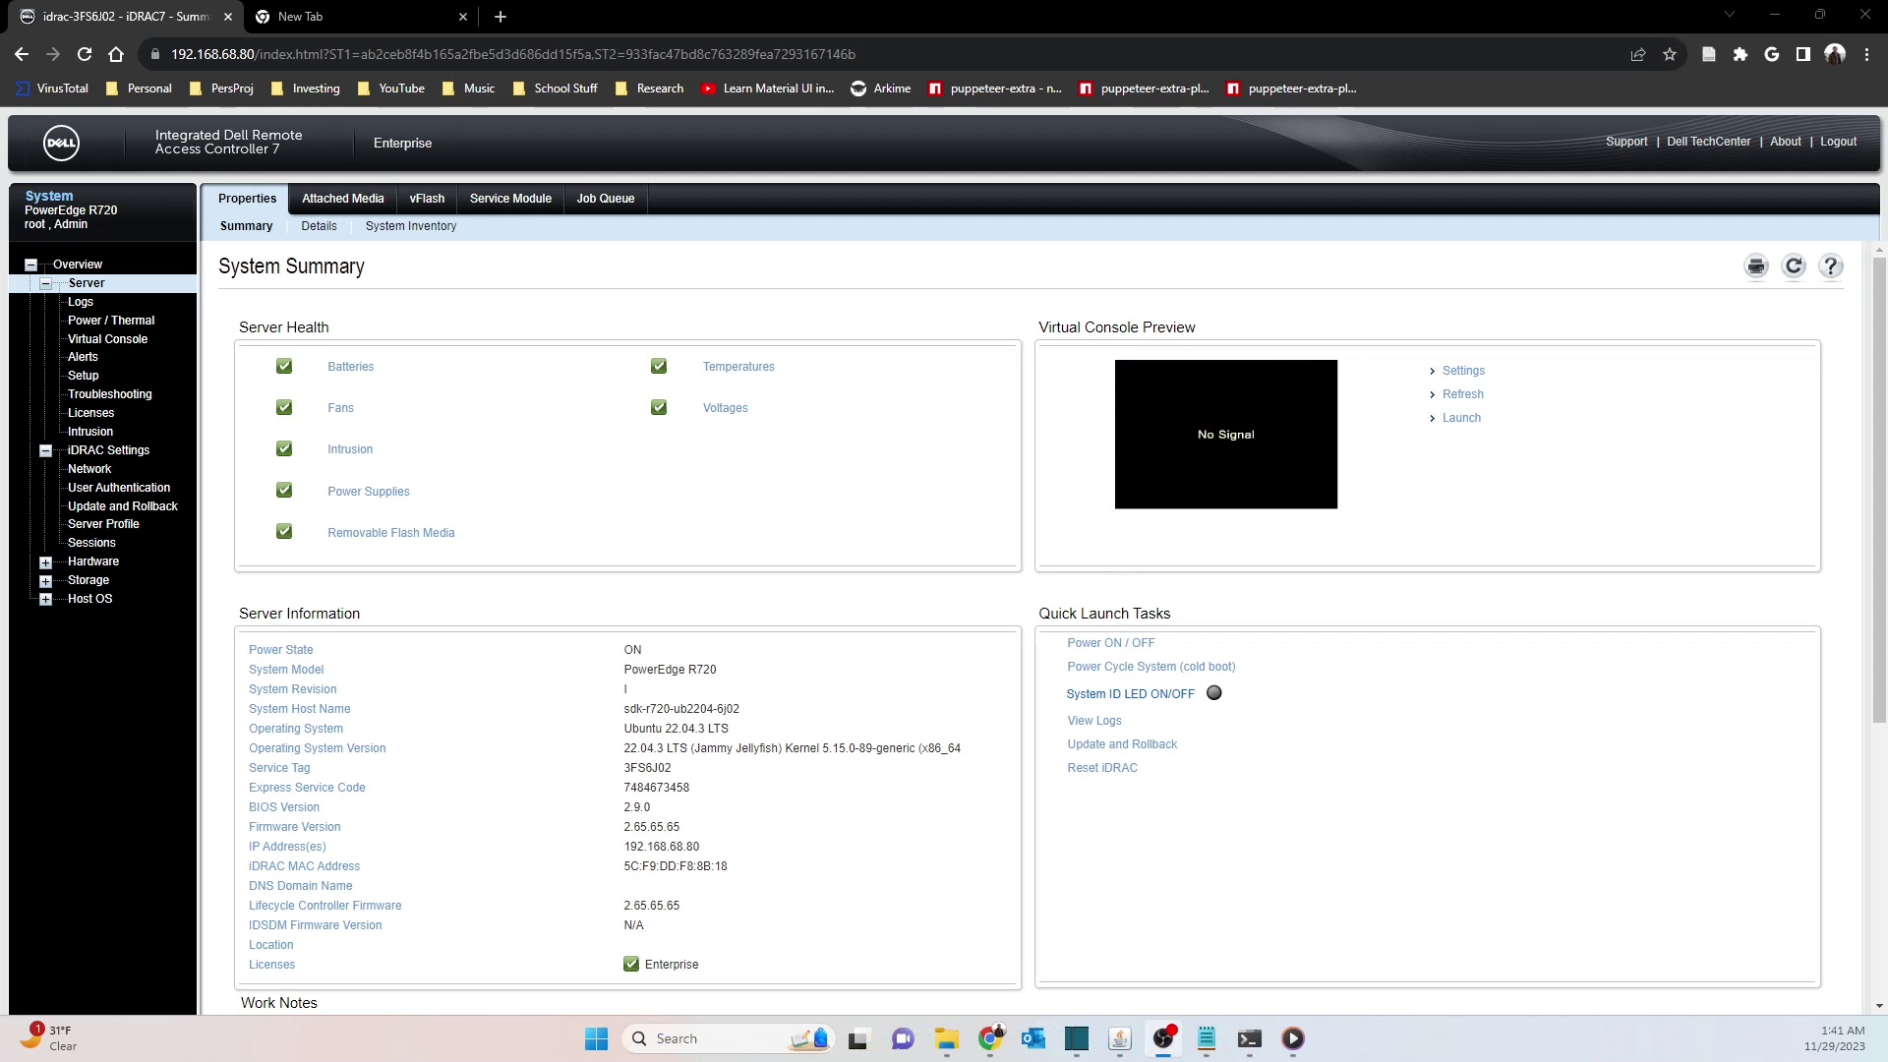
Open the local Users list and highlight users 1 and 3's Disabled states plus the root and sdk names
left_click(181, 486)
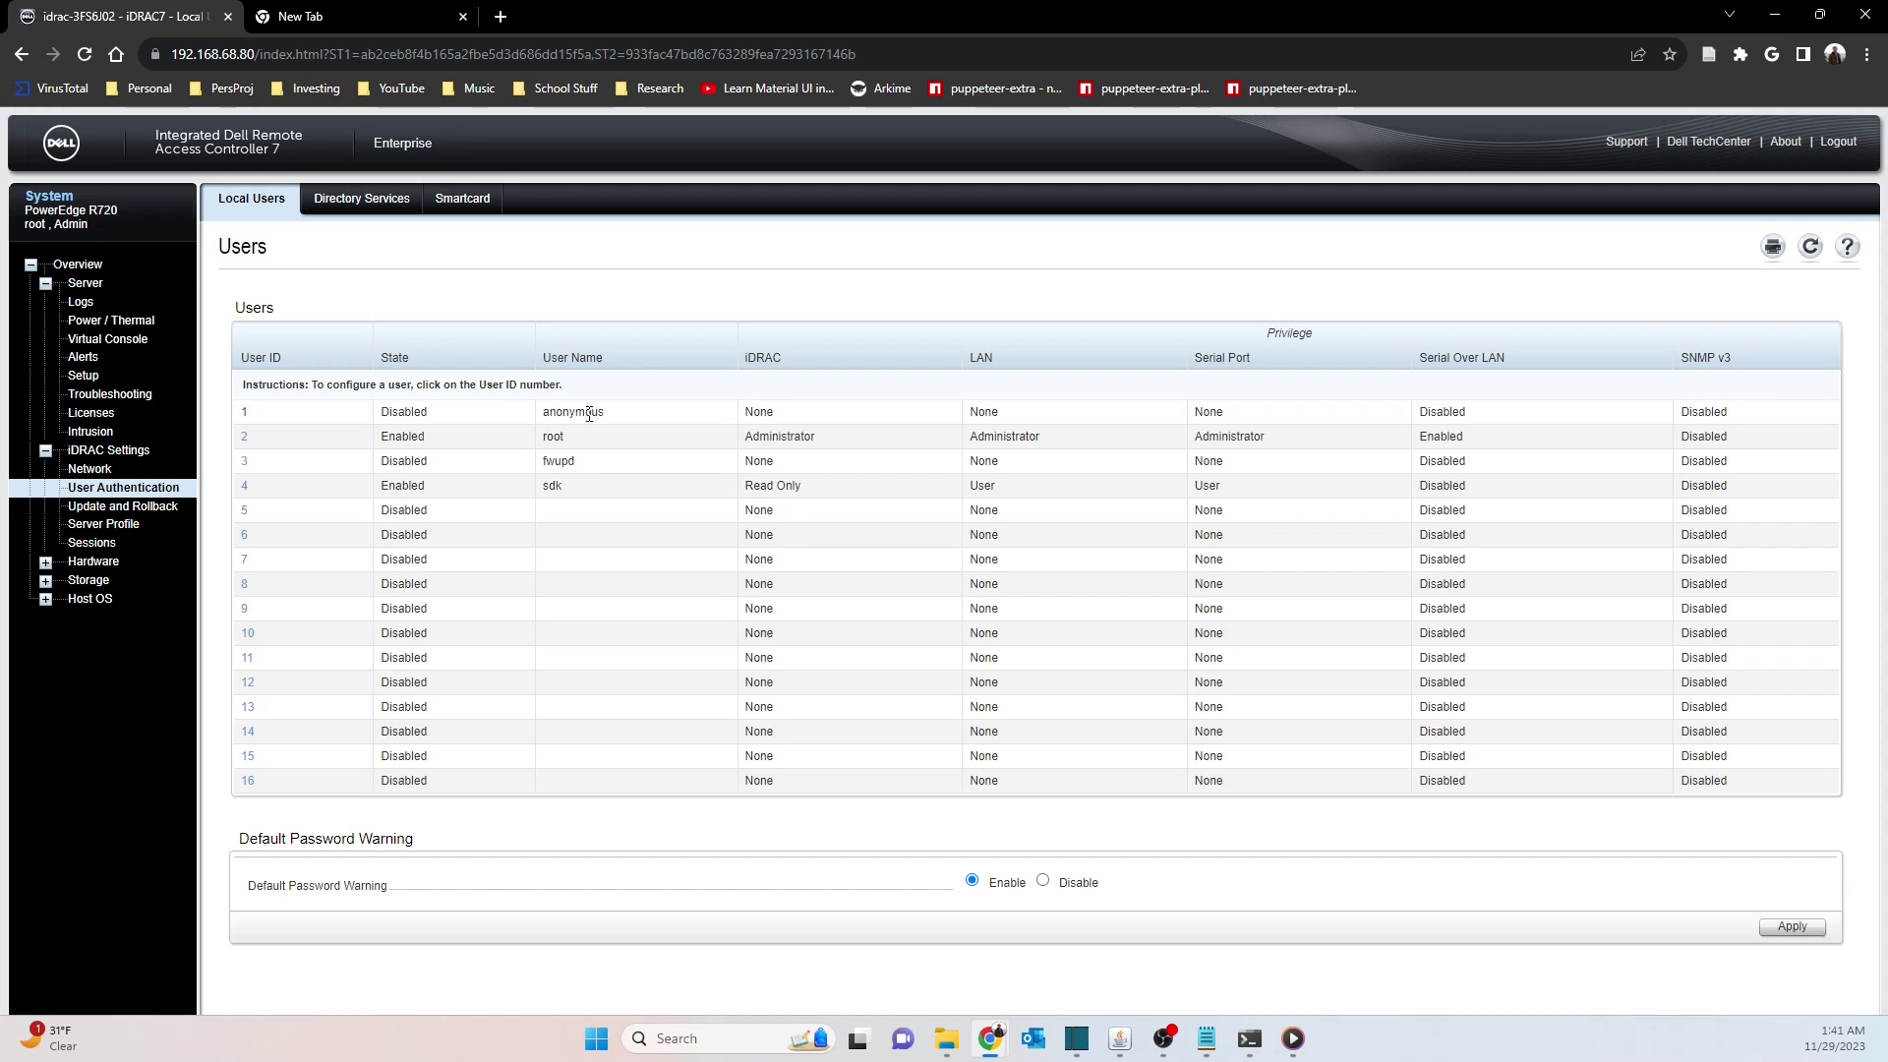
mouse_move(429, 412)
left_mouse_down()
mouse_move(380, 412)
mouse_move(381, 439)
mouse_move(434, 442)
left_mouse_up()
double_click(427, 412)
left_click_drag(392, 462, 578, 472)
left_click(407, 460)
double_click(547, 436)
double_click(551, 486)
Clear the highlight and open the User Main Menu for User ID 3
left_click(567, 514)
left_click(244, 461)
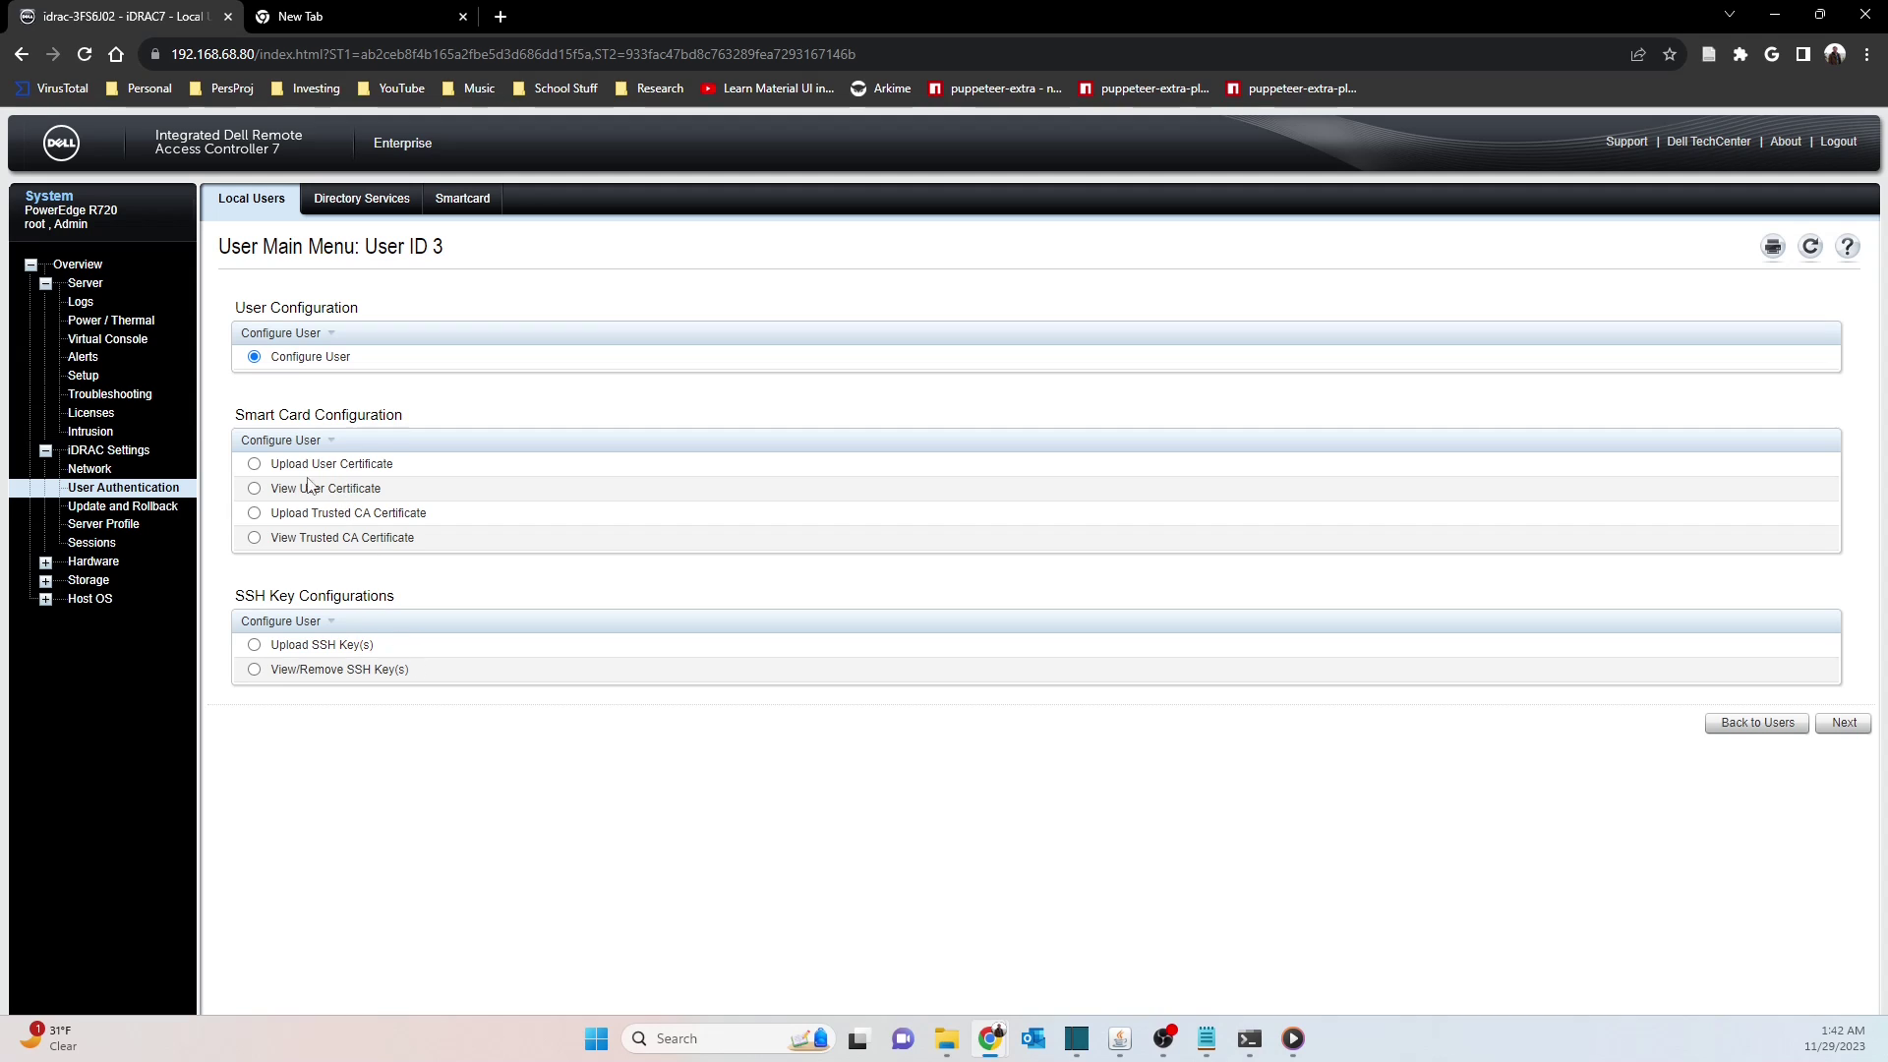
Continue to Configure User and try renaming user 3 to 'test', undoing back to fwupd
left_click(1835, 728)
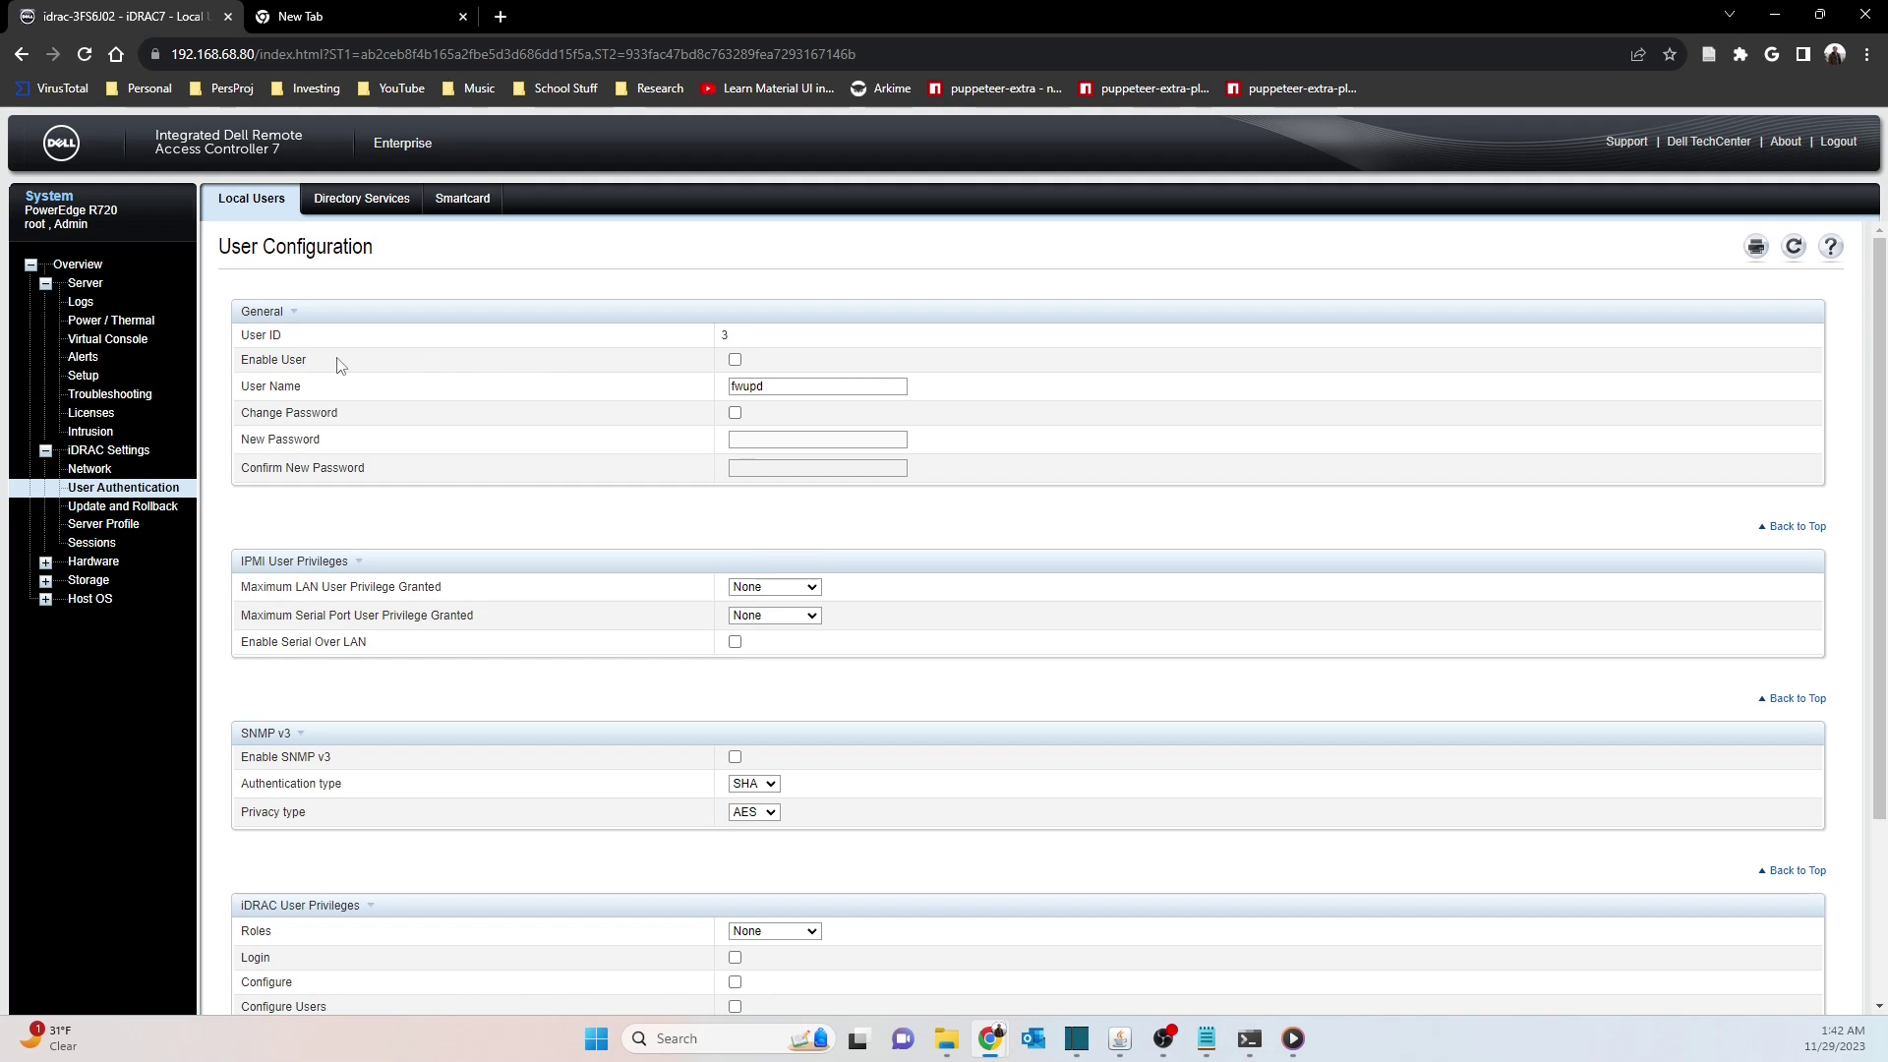
left_click(735, 360)
key("Tab")
type("test")
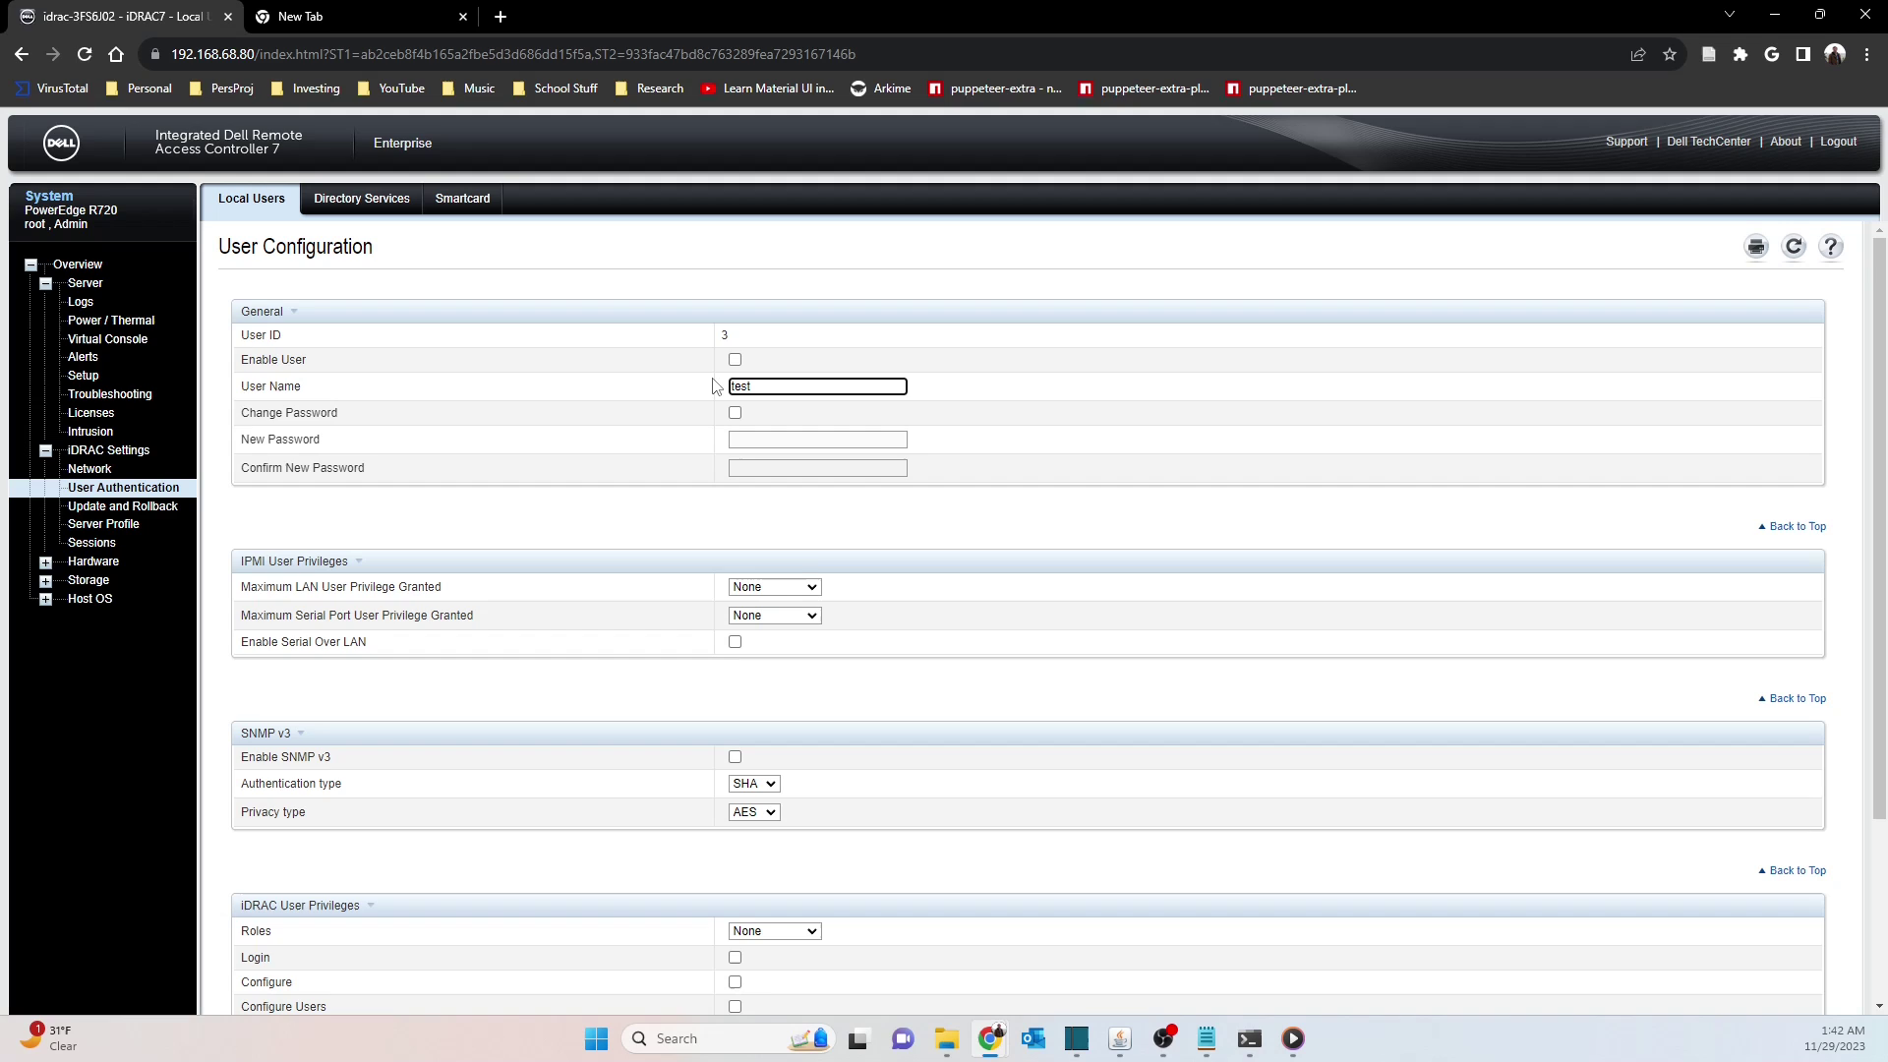
key("ctrl+z")
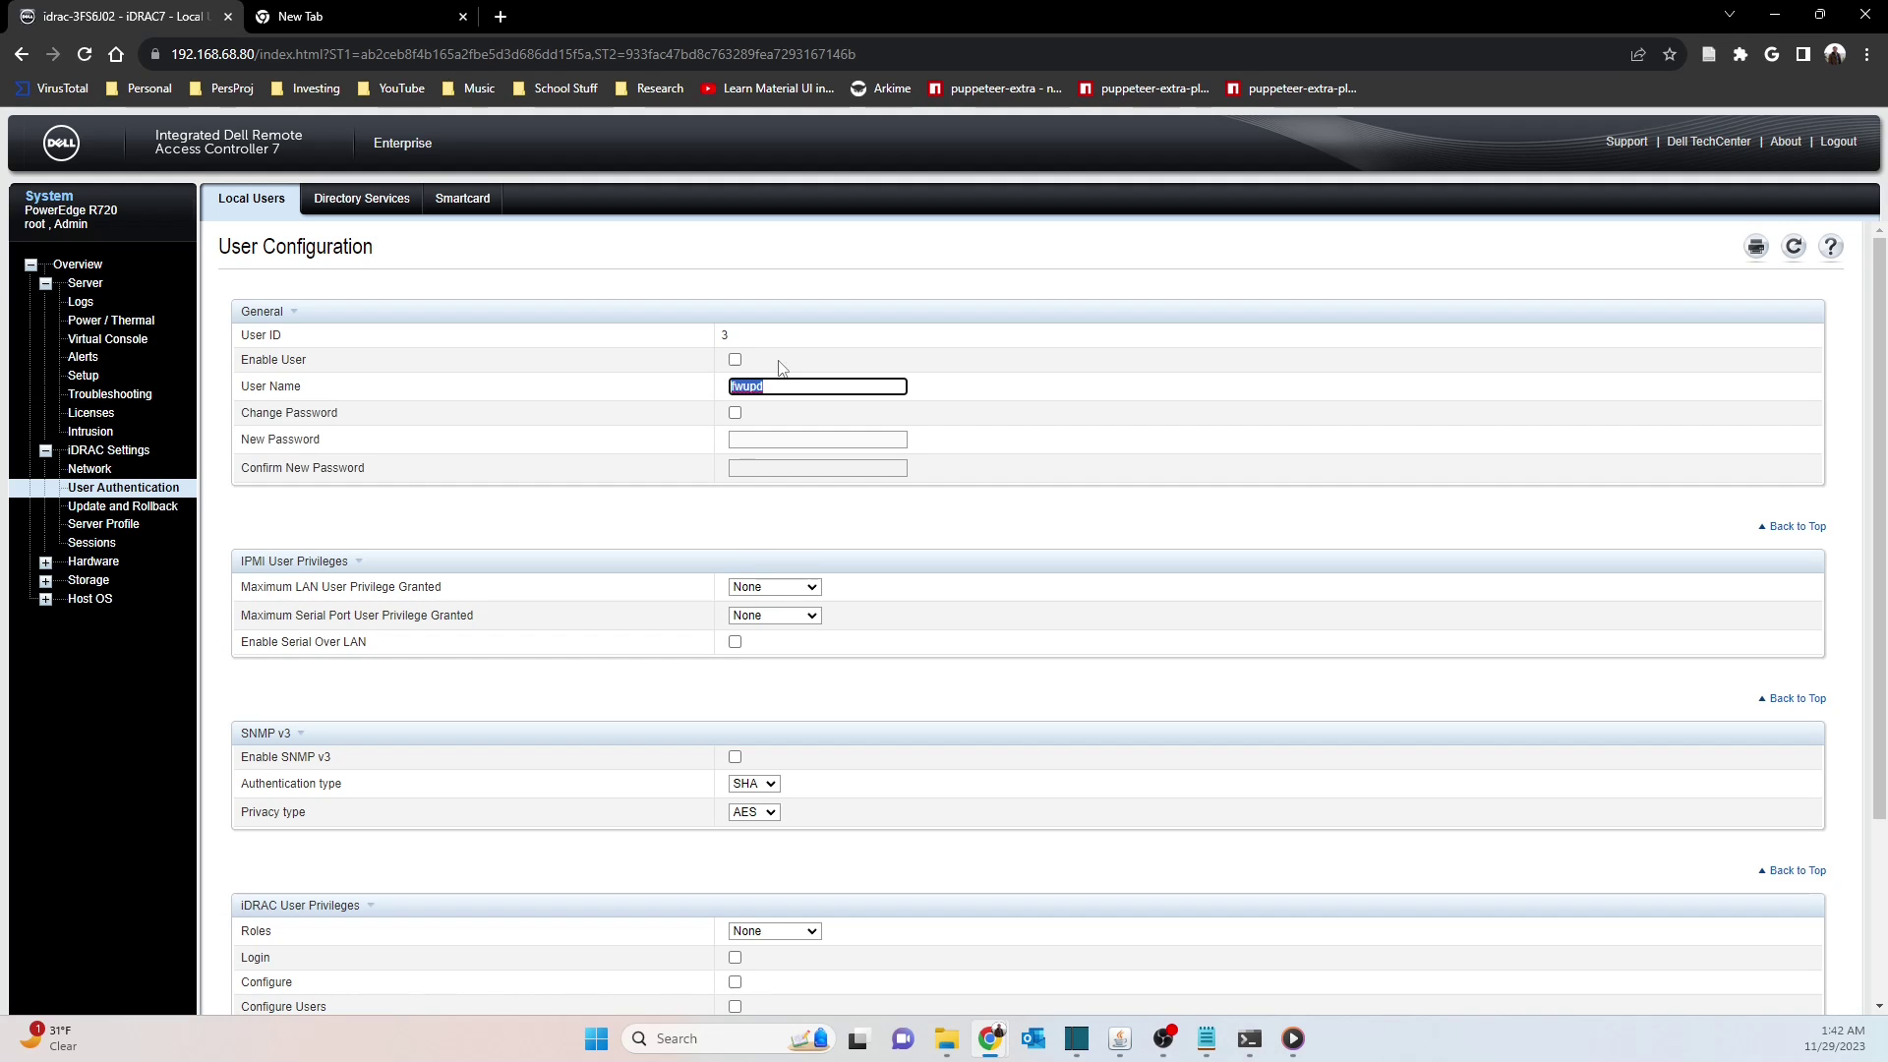
Enable Change Password, enter trial passwords, then clear both fields and untick Change Password
left_click(977, 389)
left_click(735, 413)
left_click(757, 443)
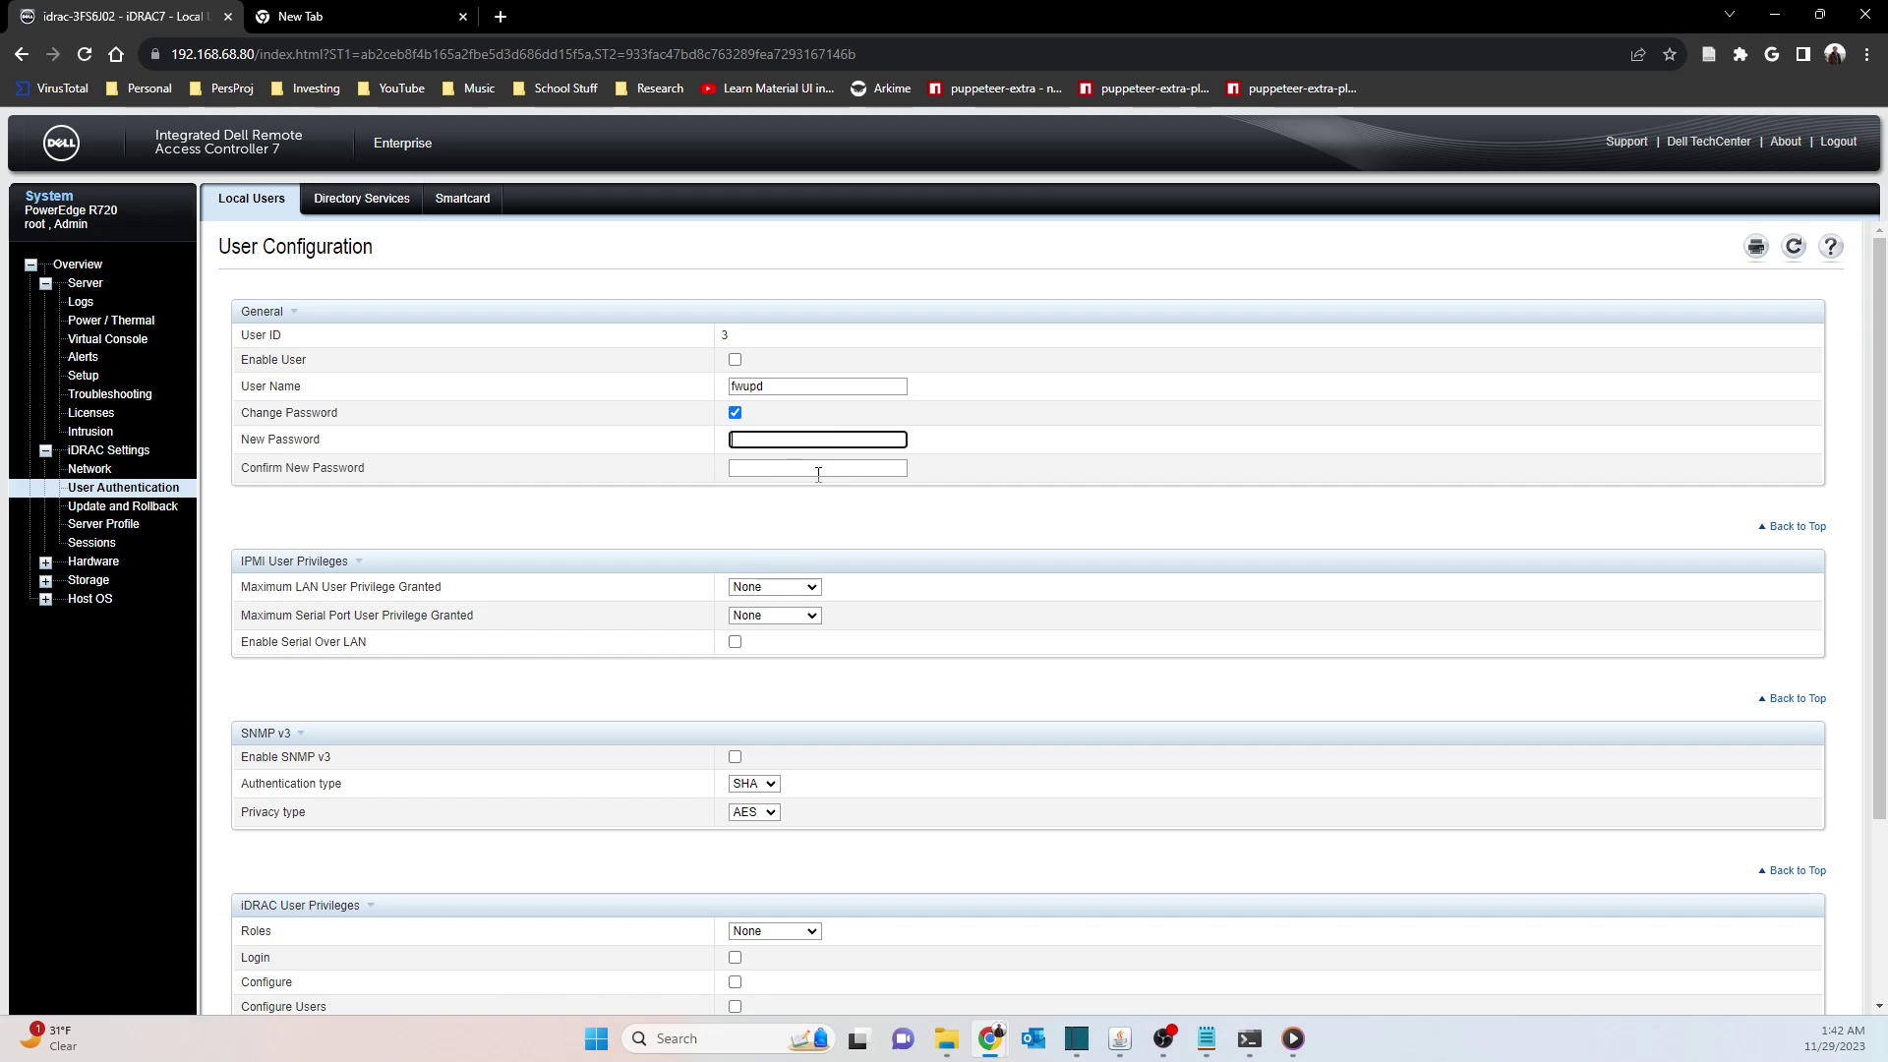
type("**********")
left_click(789, 467)
type("******")
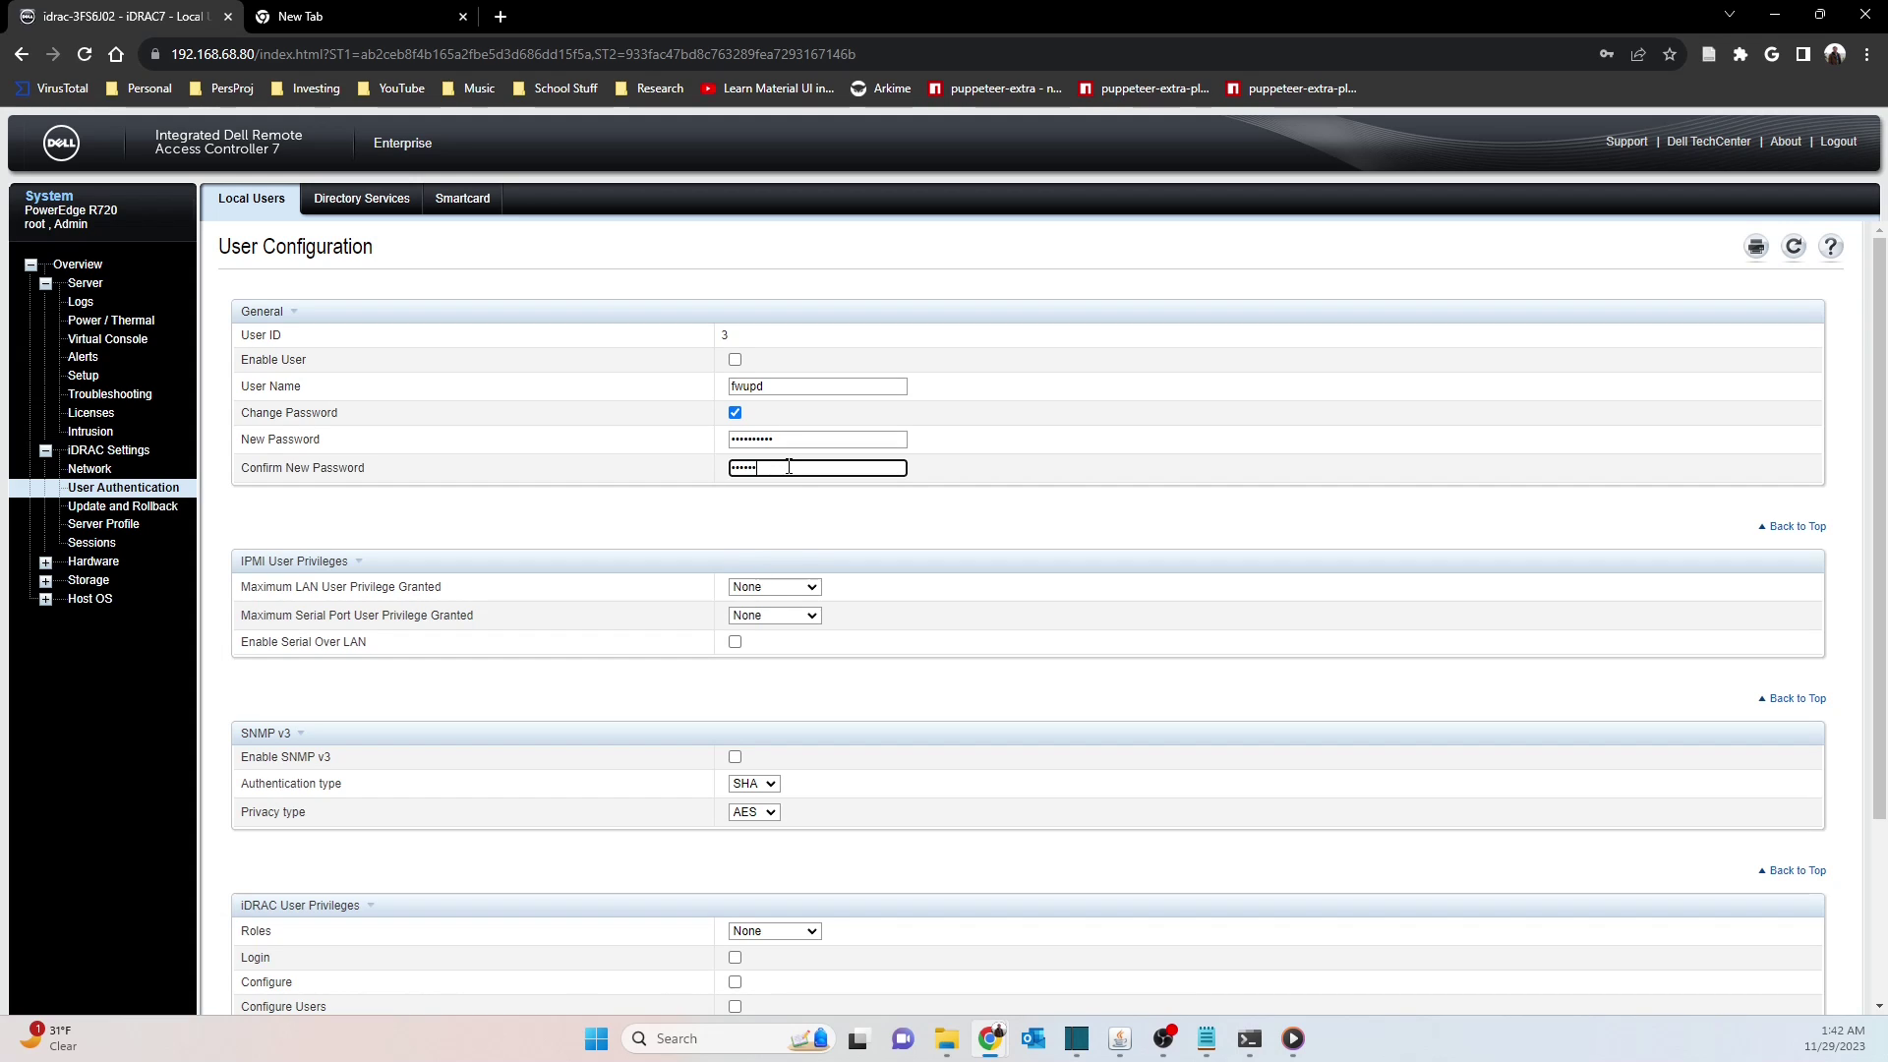
key("shift+Tab")
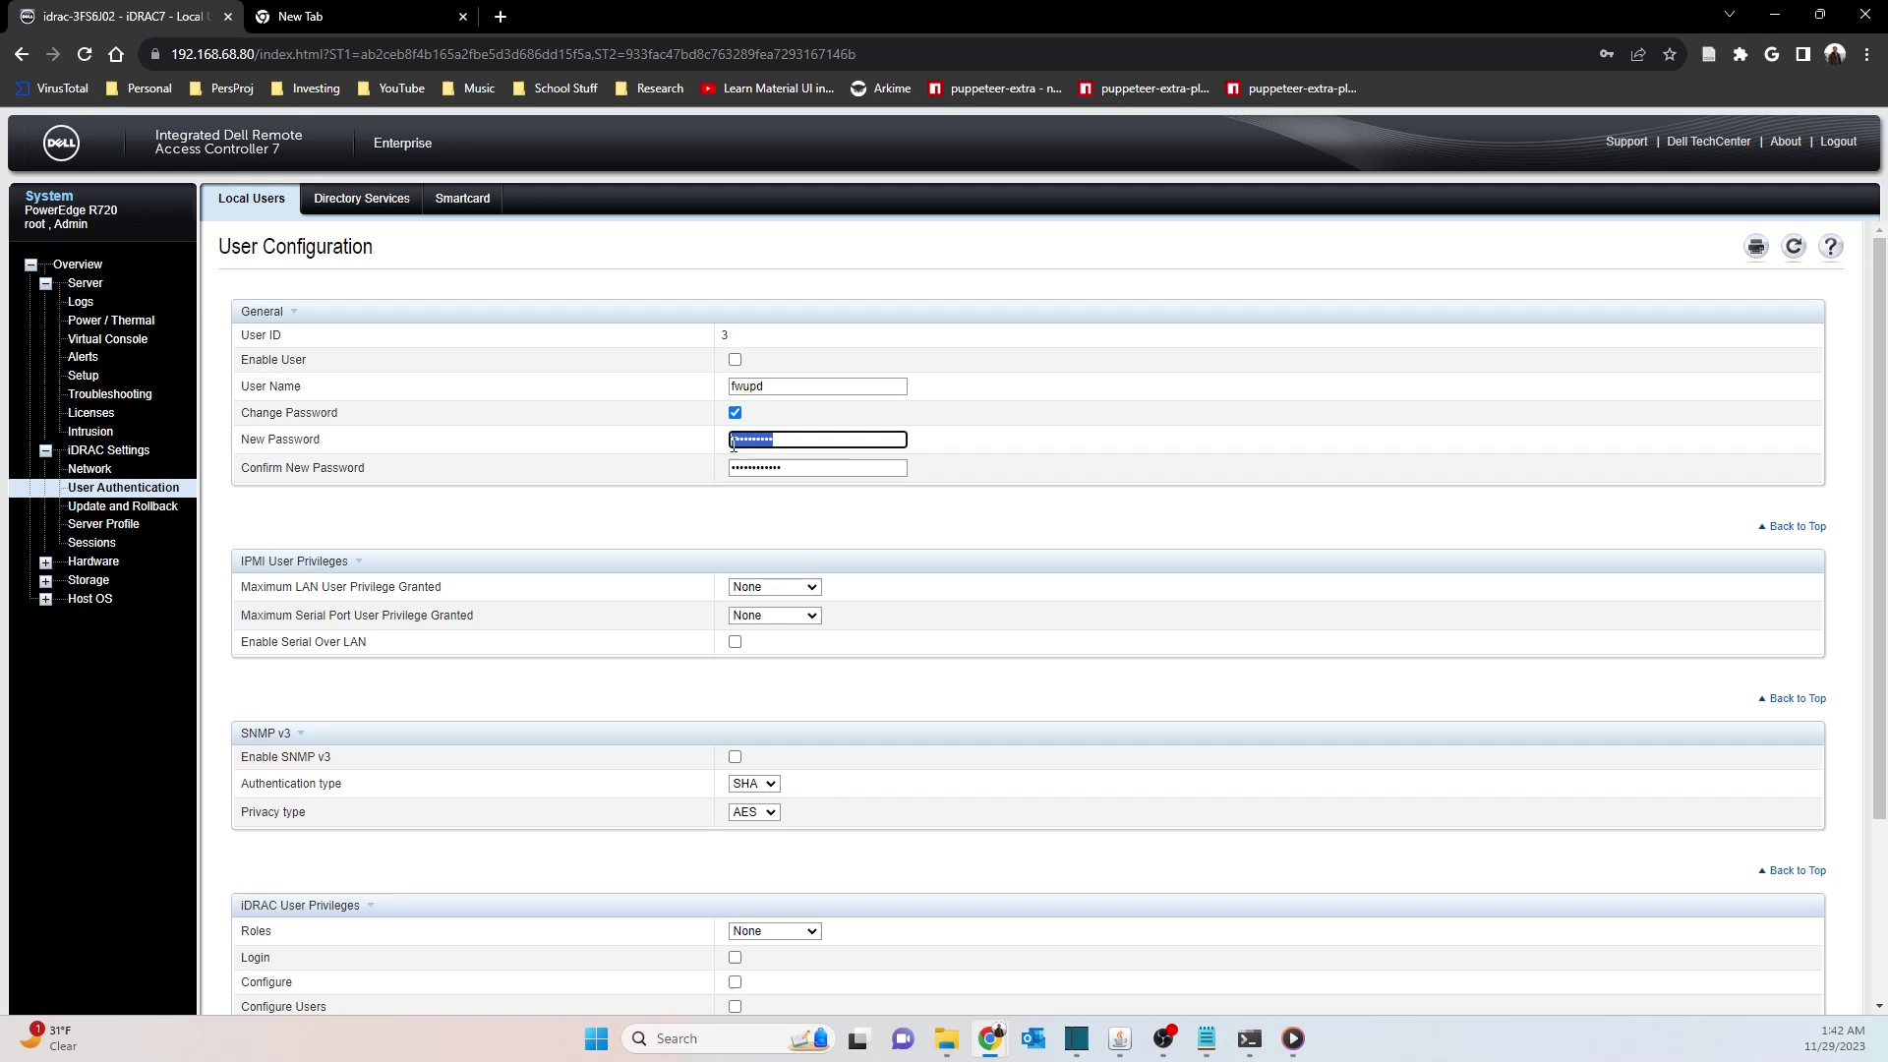
key("BackSpace")
key("Tab")
key("BackSpace")
left_click(735, 412)
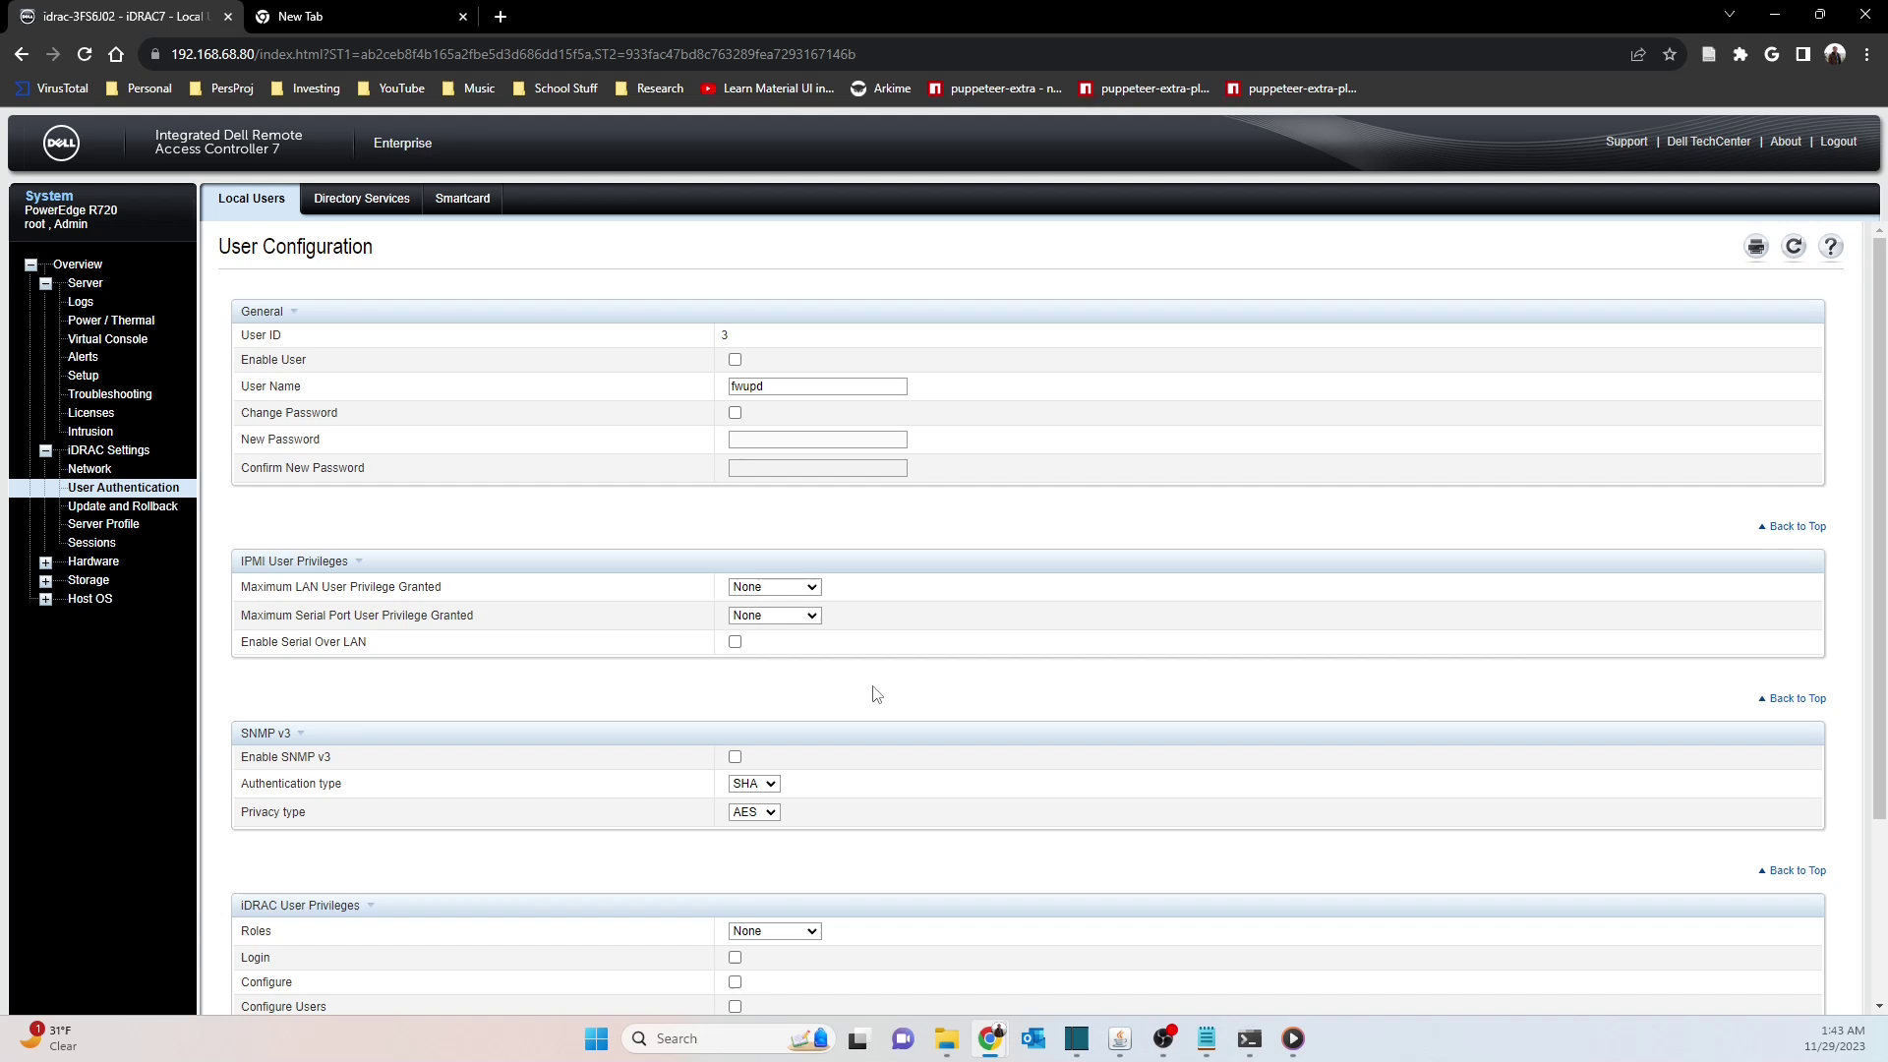
scroll(876, 695, "down", 1)
scroll(787, 482, "up", 1)
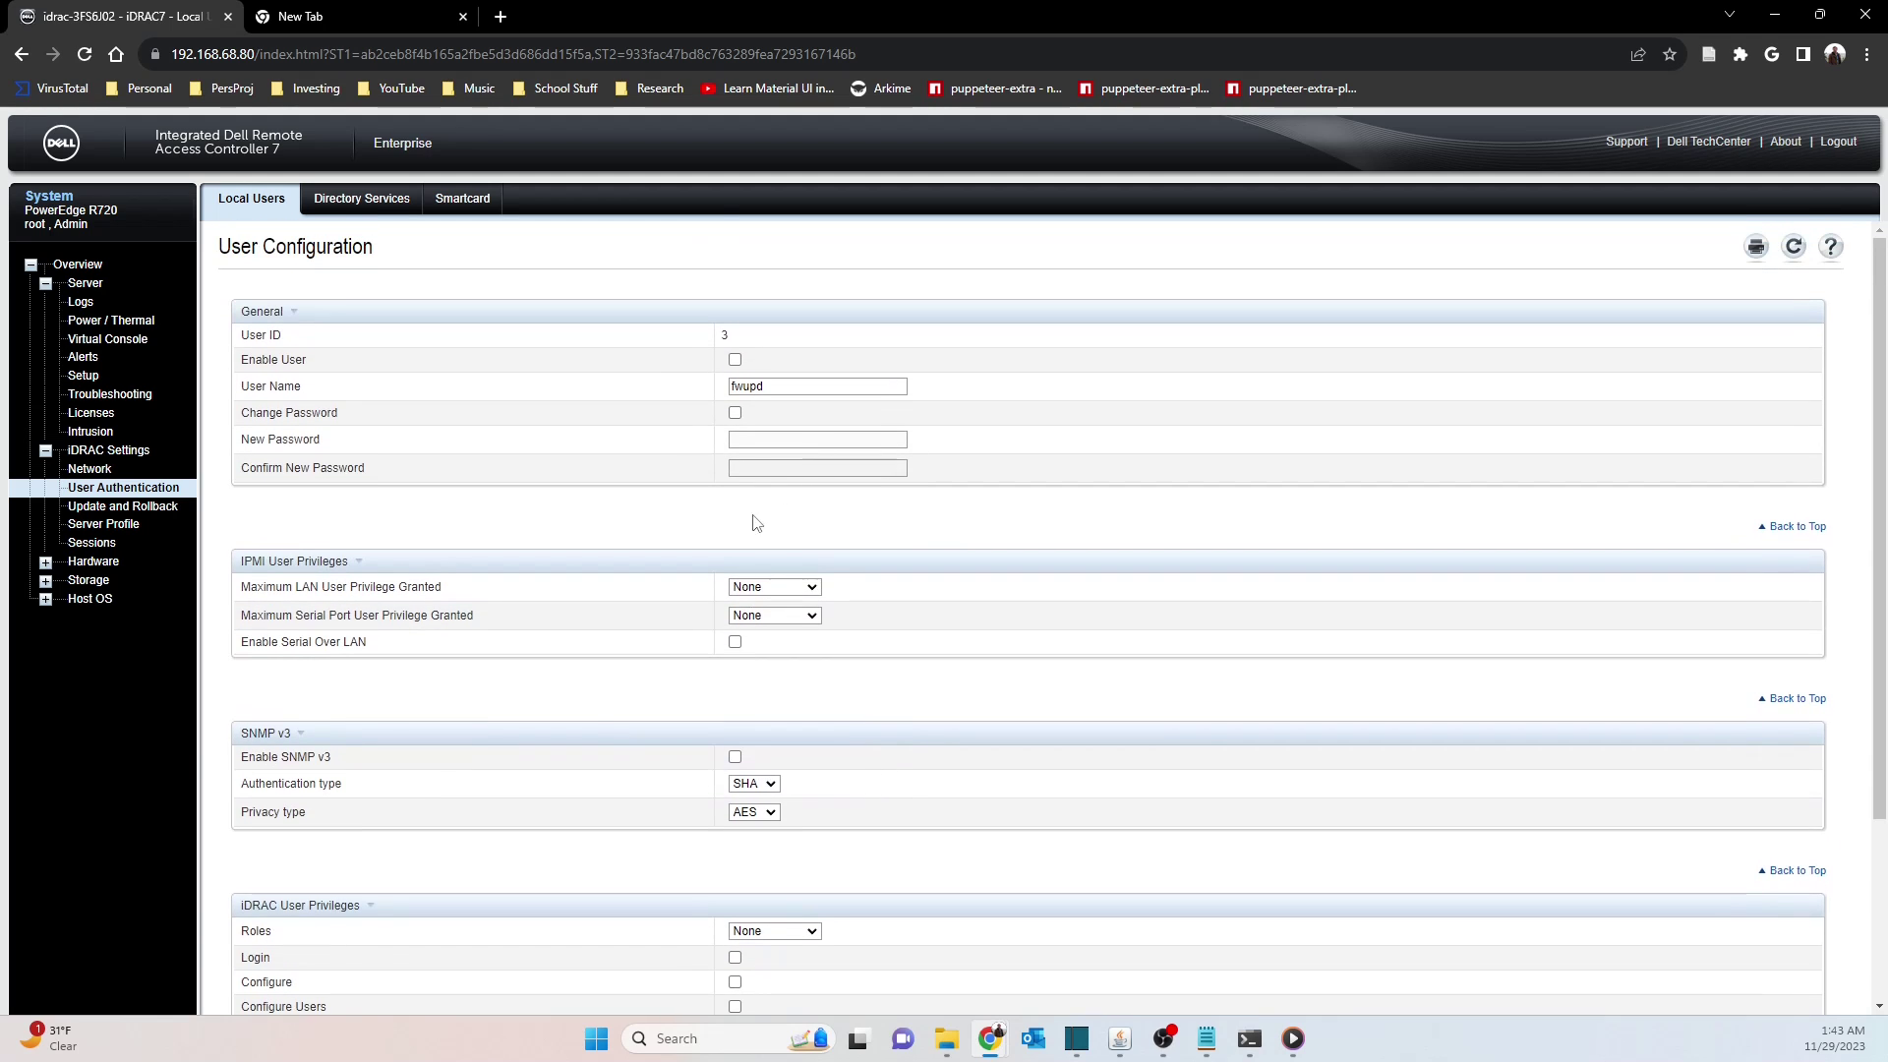
scroll(1086, 529, "down", 2)
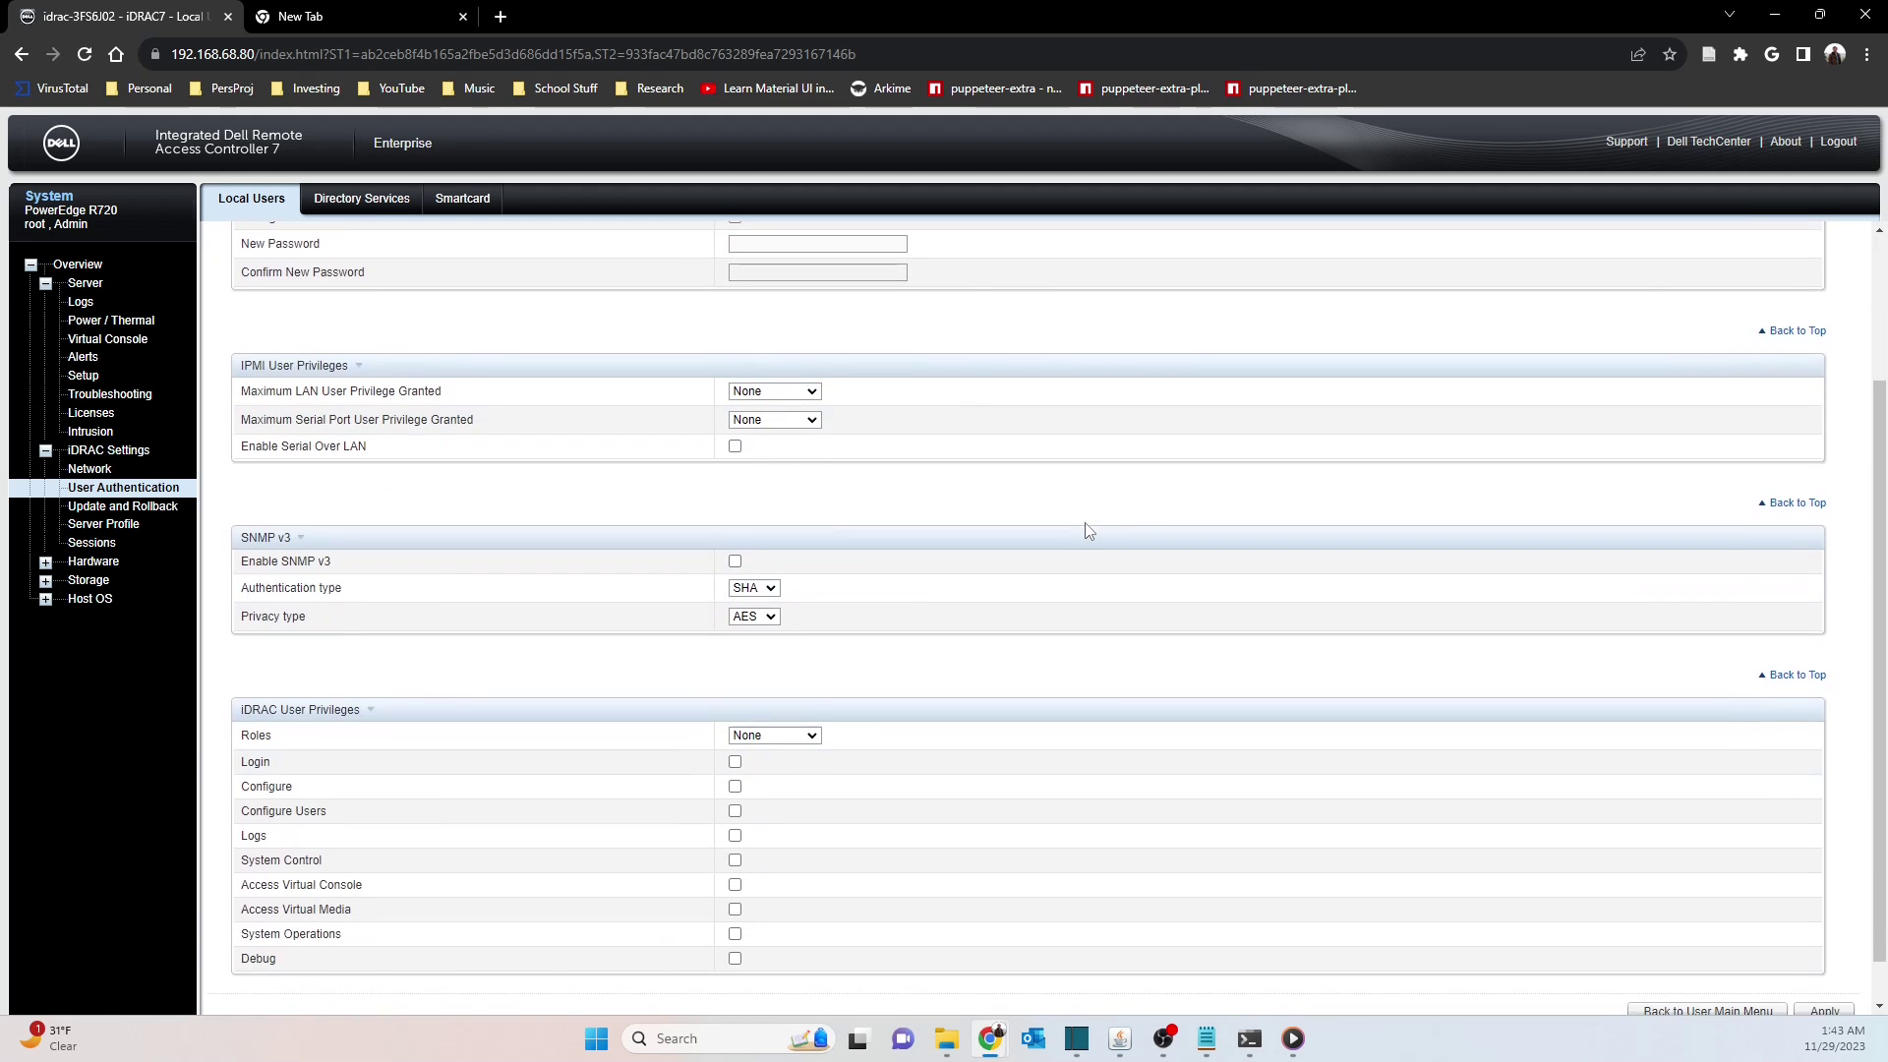
scroll(1082, 531, "down", 1)
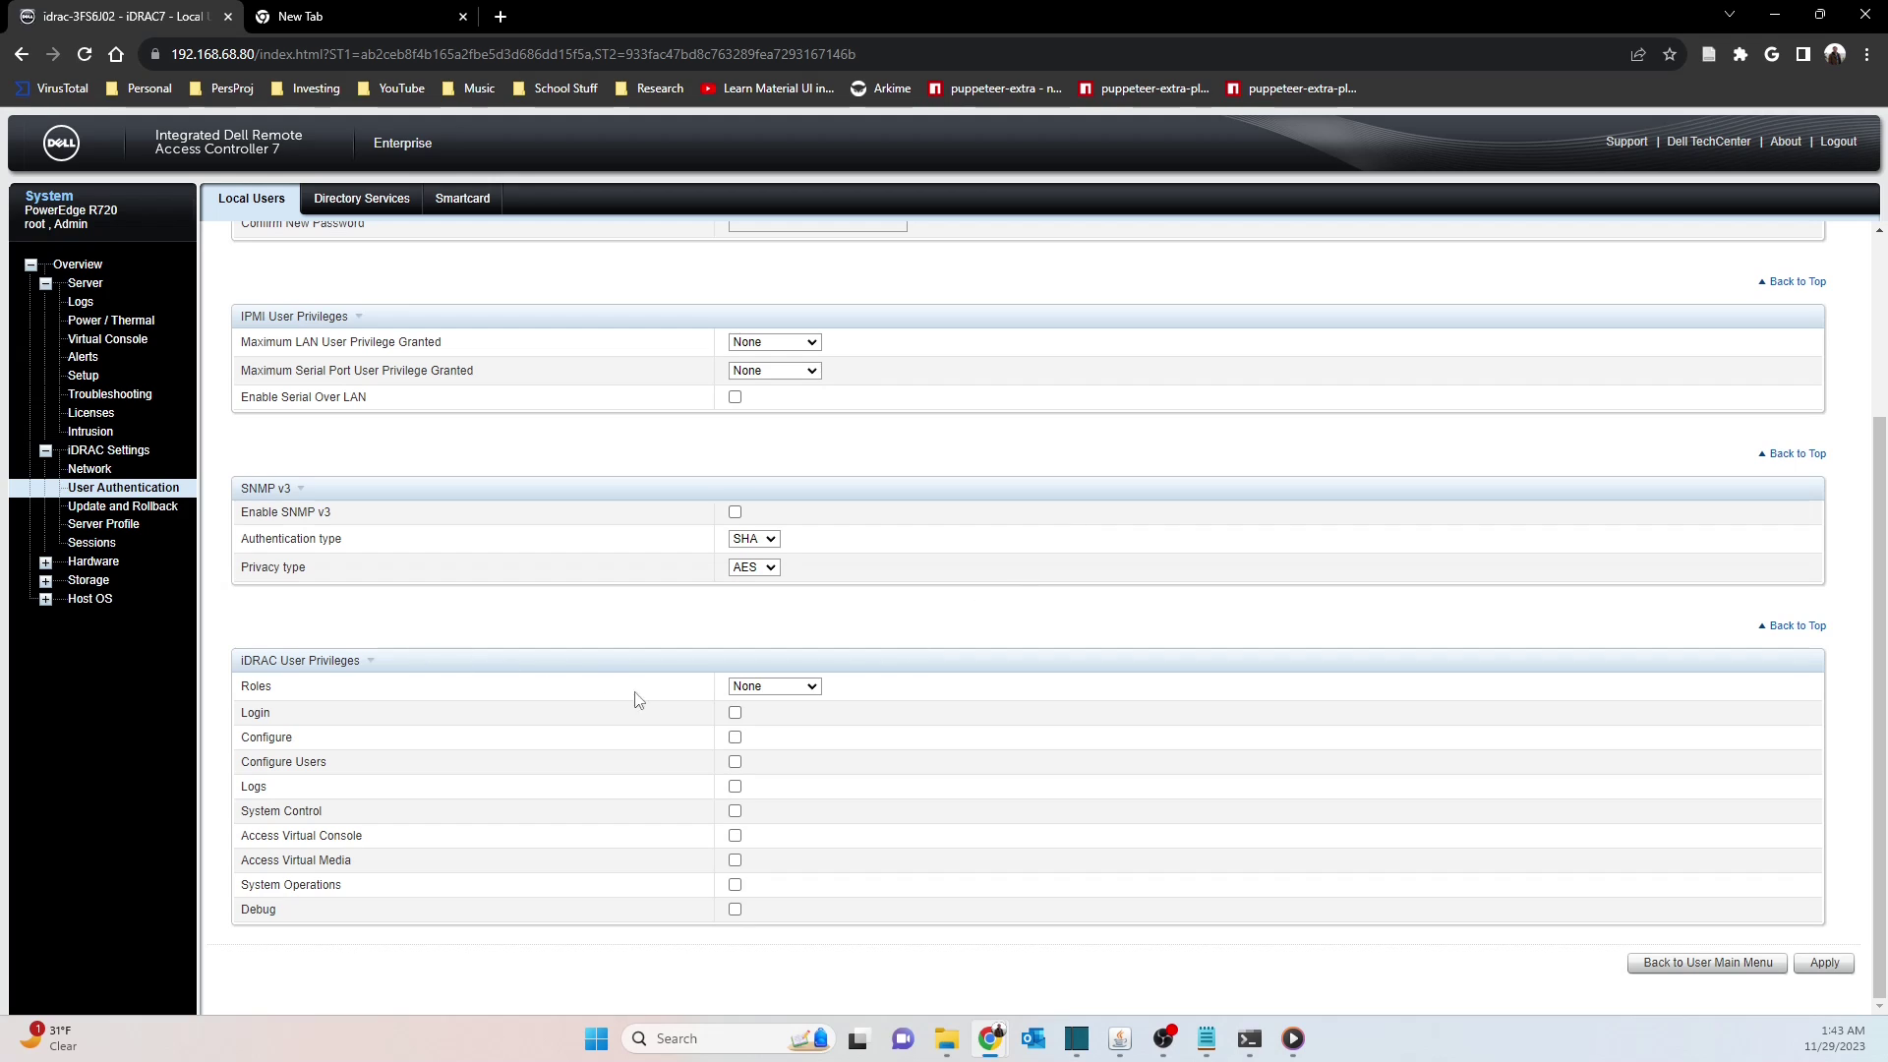
left_click(796, 686)
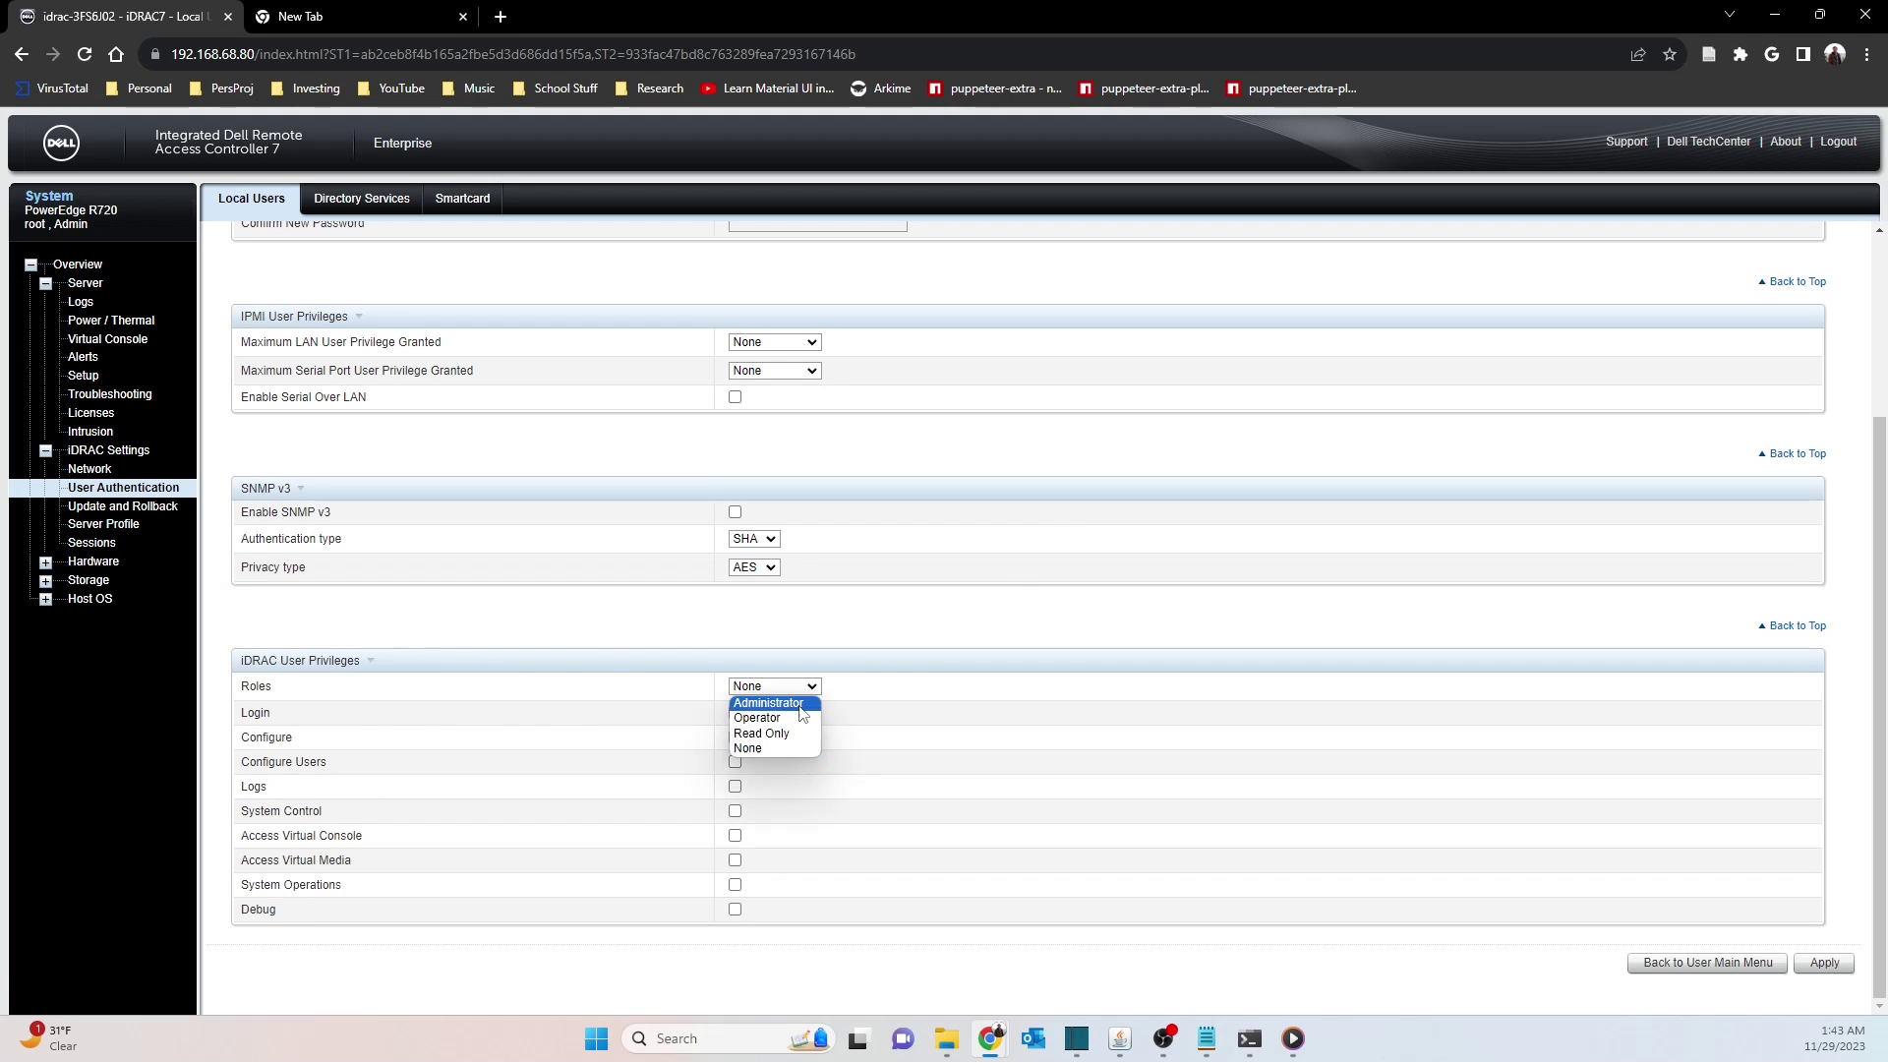
left_click(792, 733)
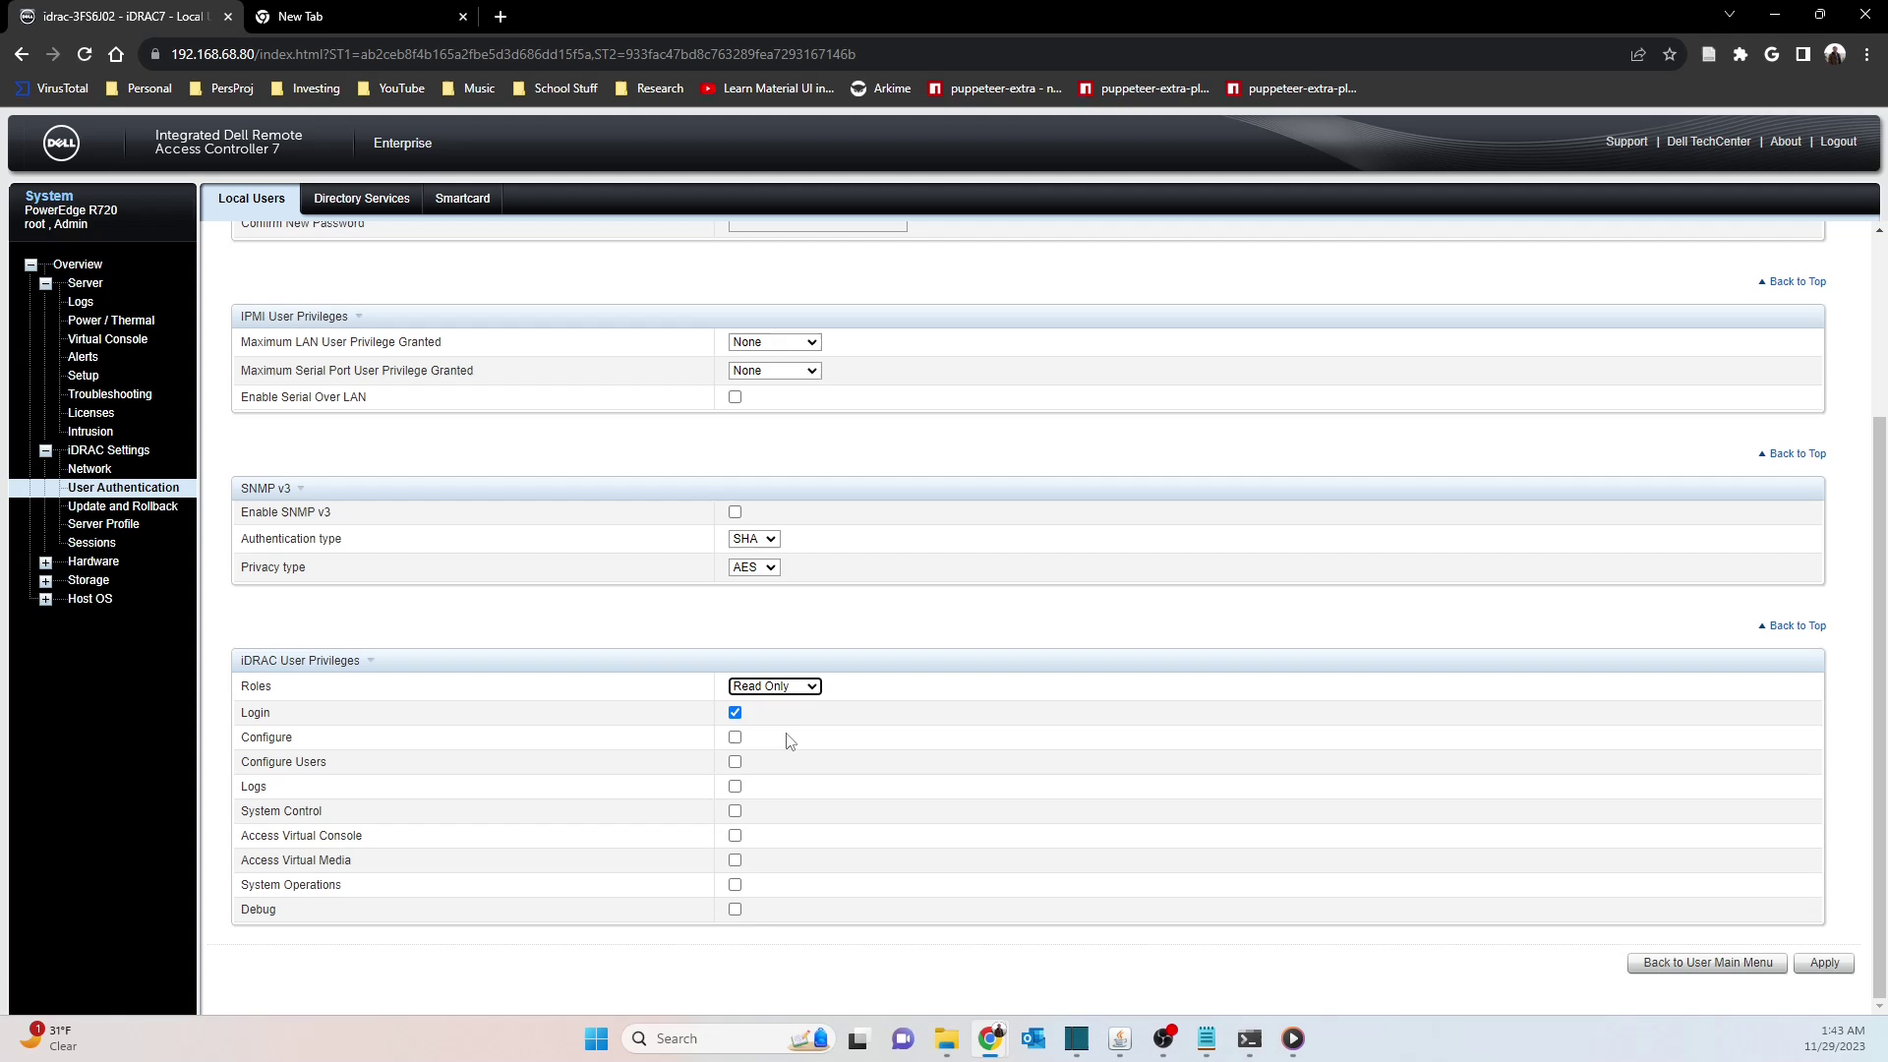
left_click(815, 688)
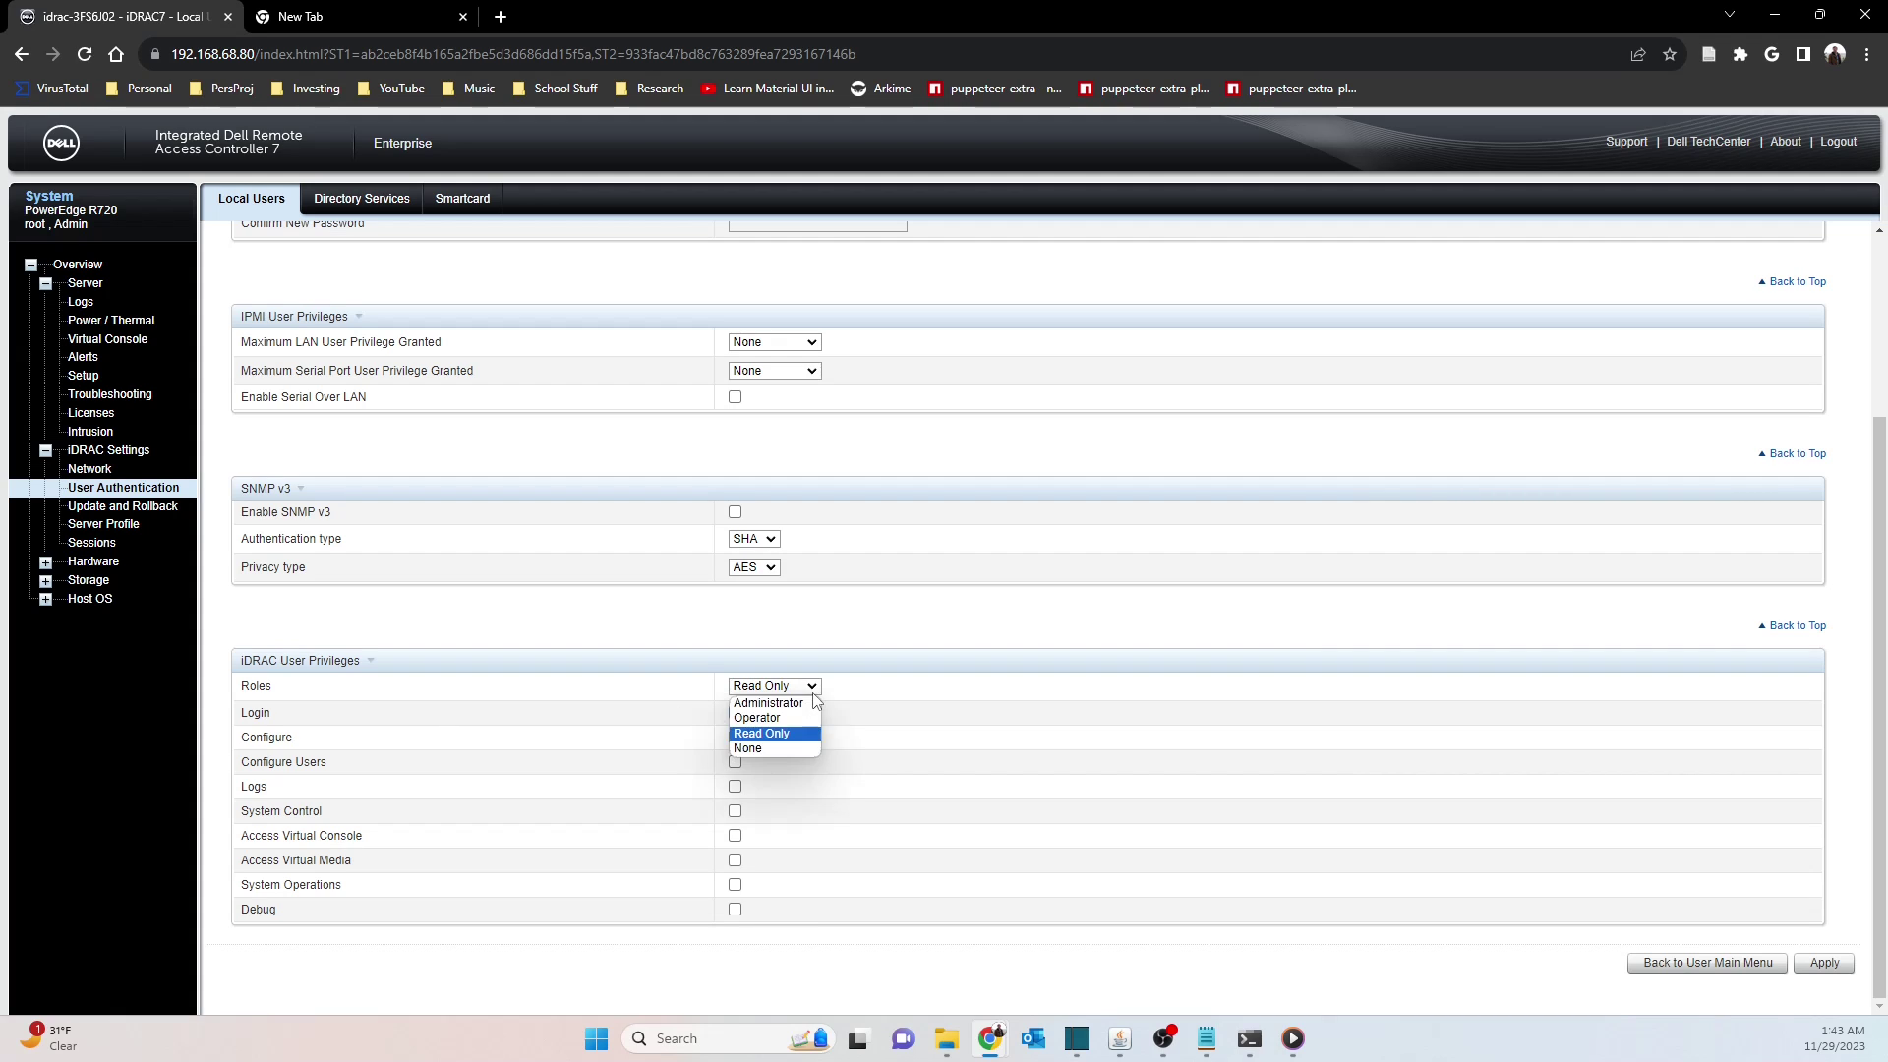
left_click(789, 708)
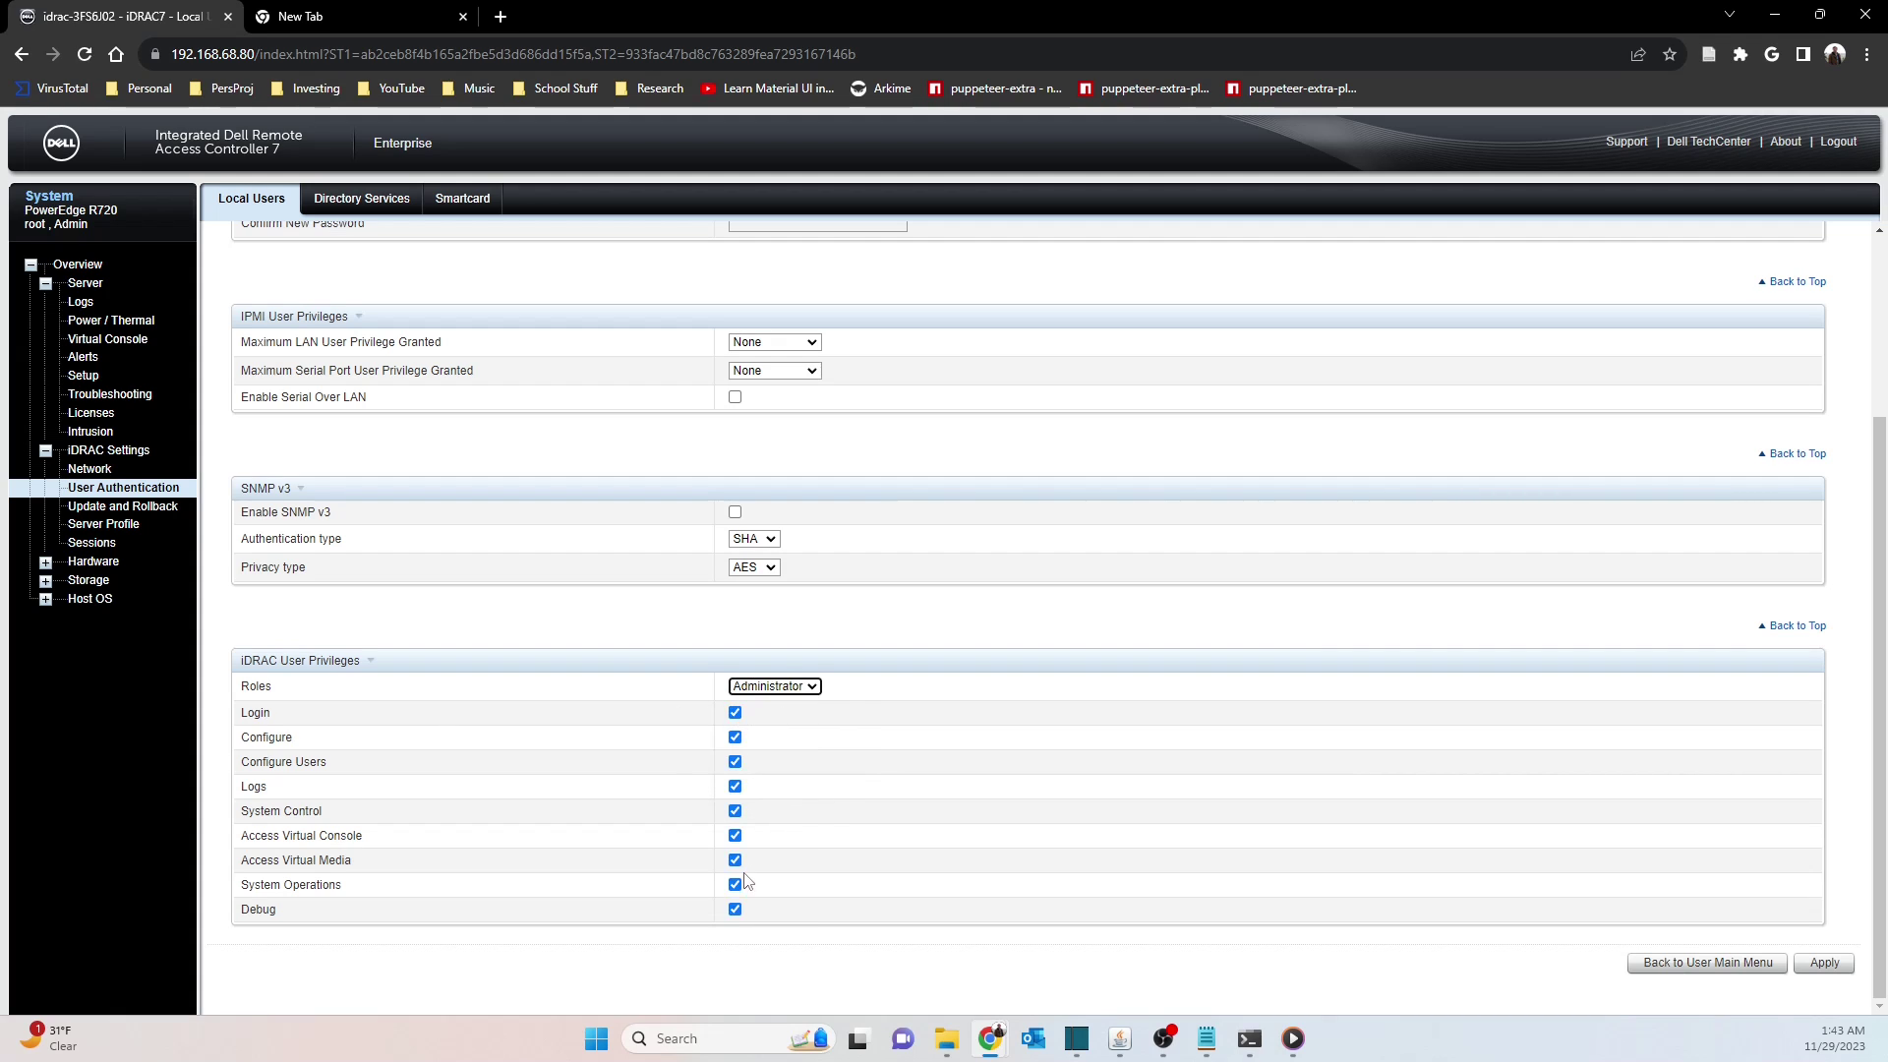
left_click(815, 687)
left_click(776, 723)
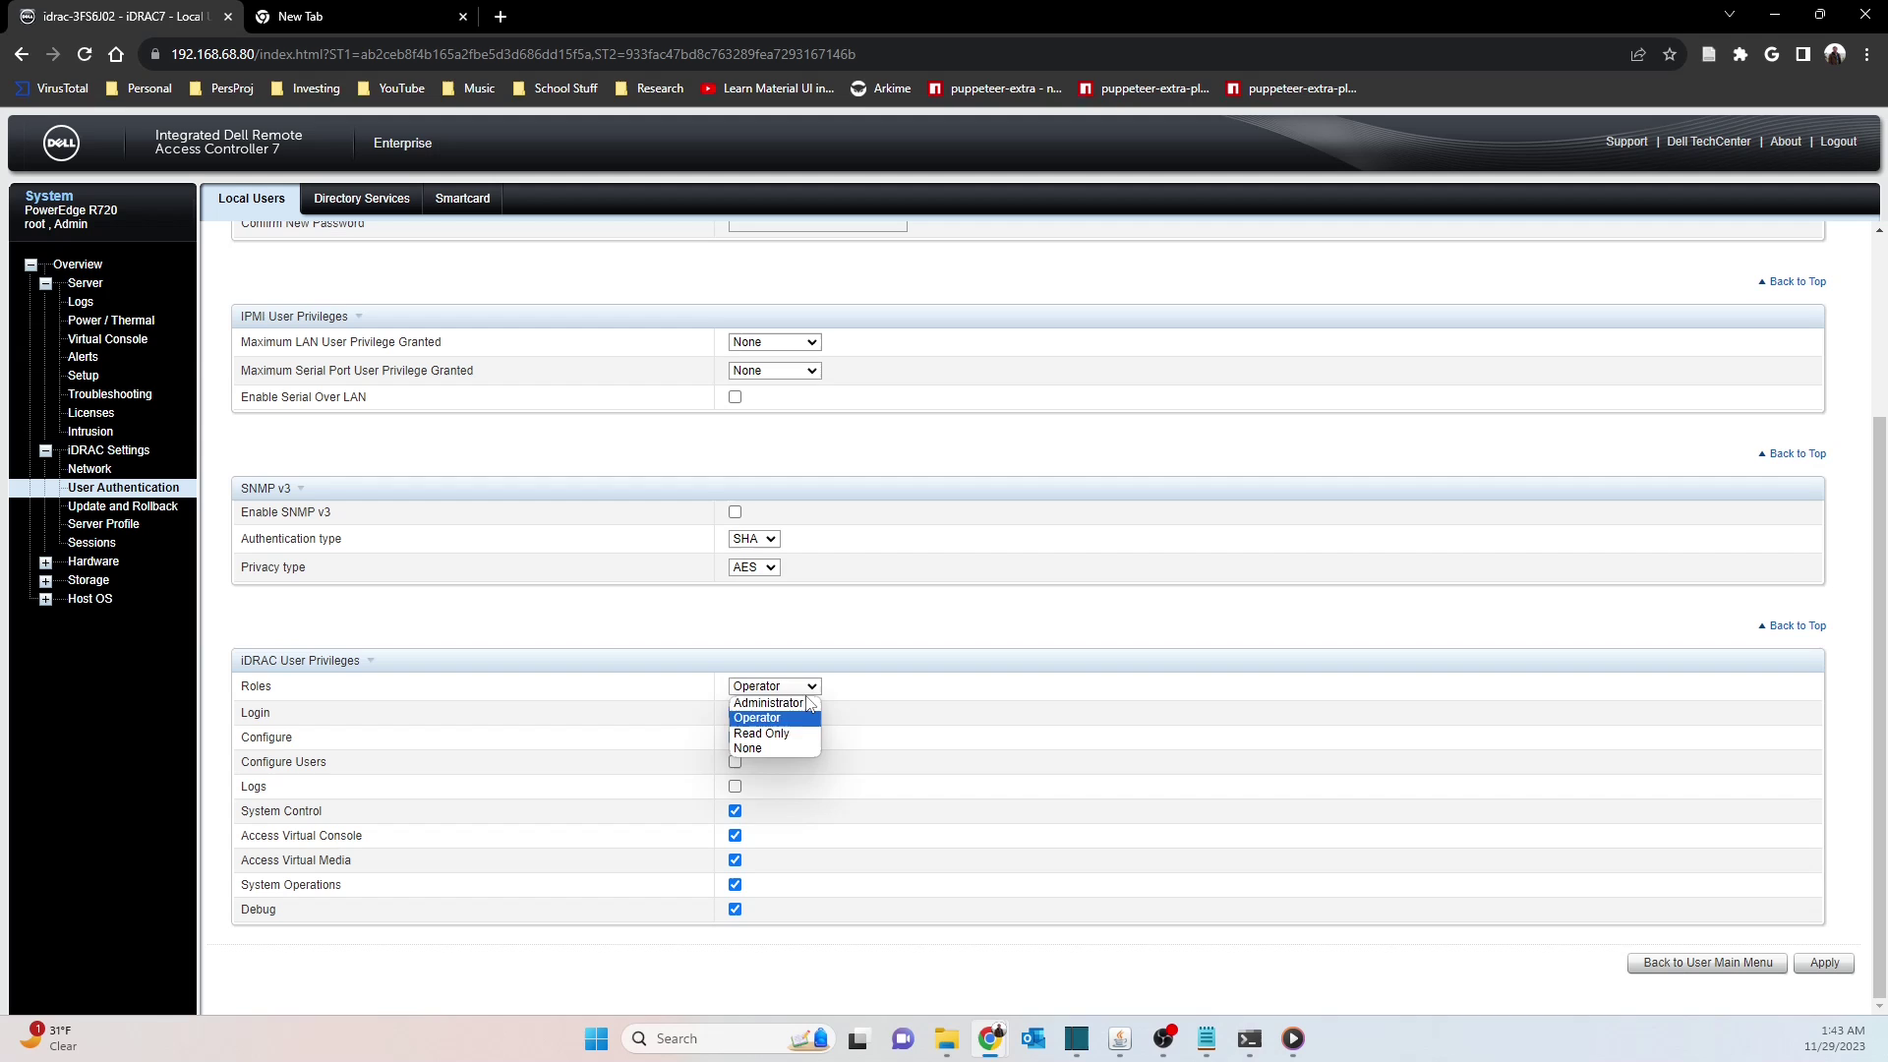
left_click(815, 687)
left_click(771, 748)
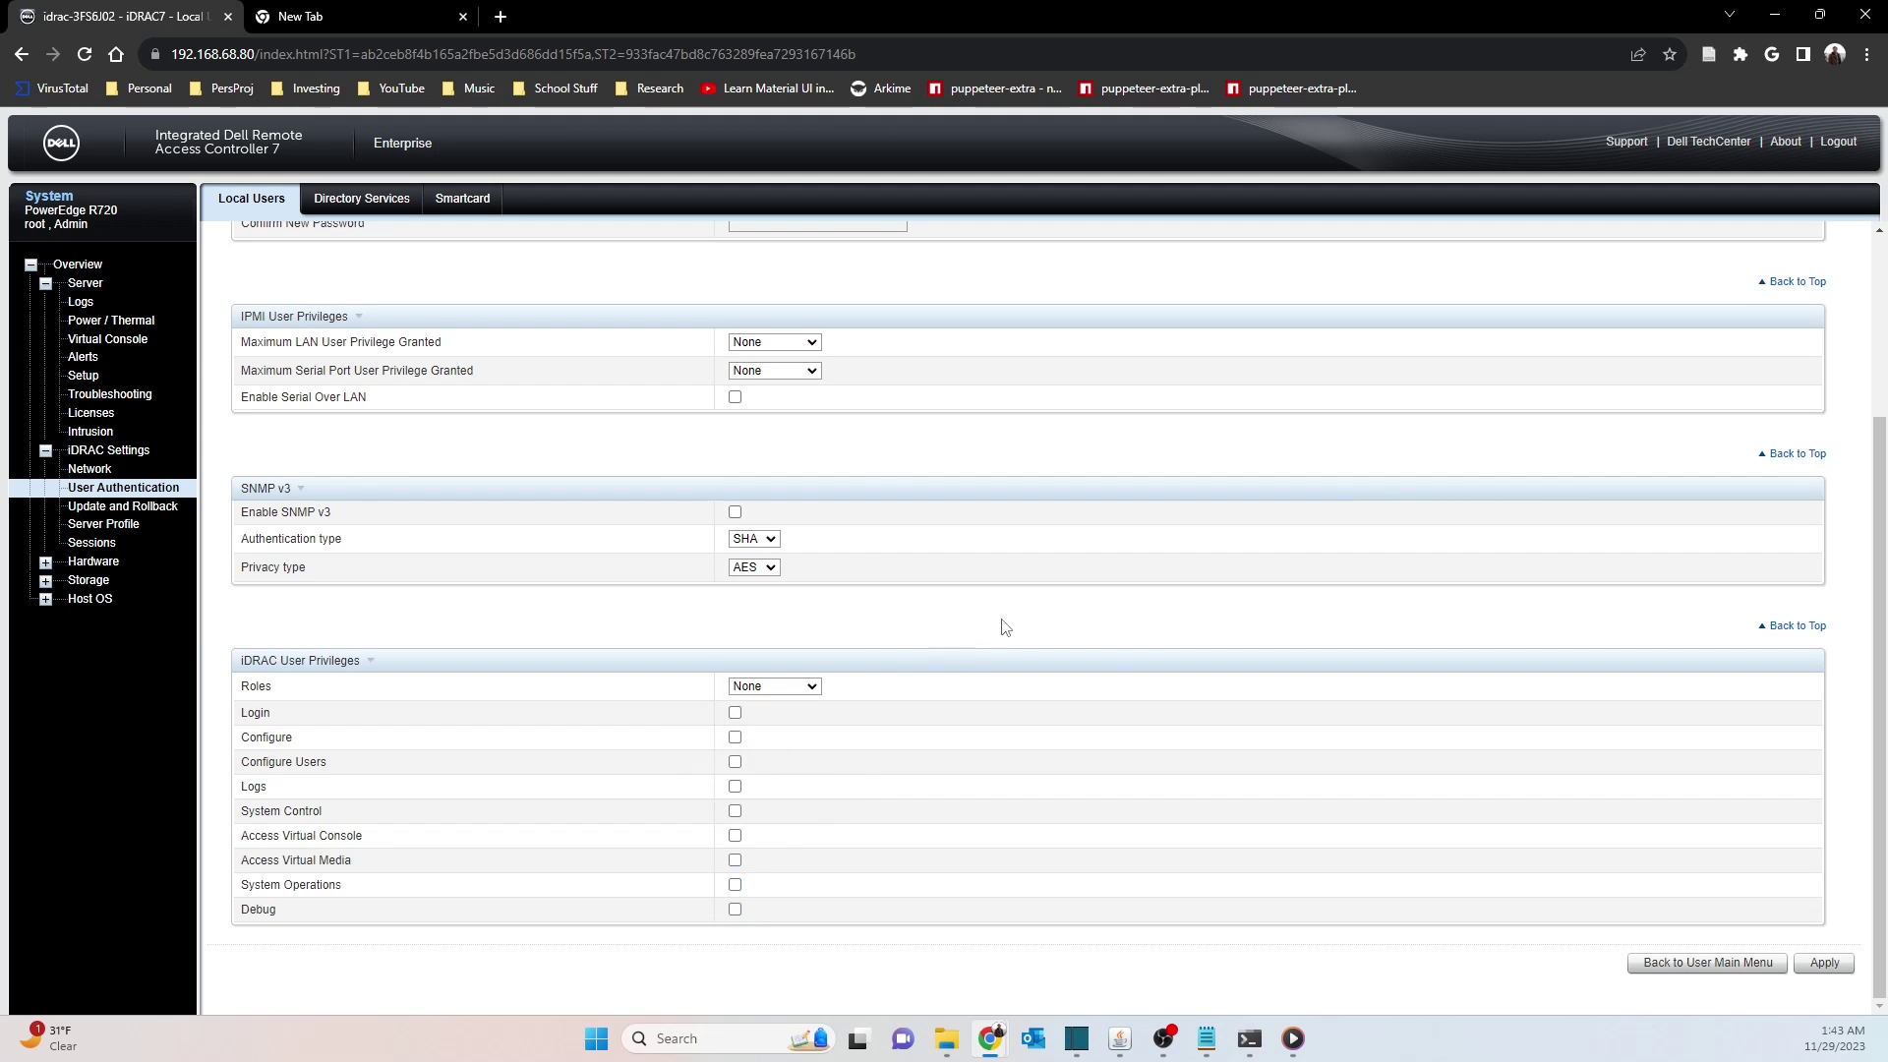
scroll(1207, 776, "up", 1)
scroll(1207, 776, "up", 2)
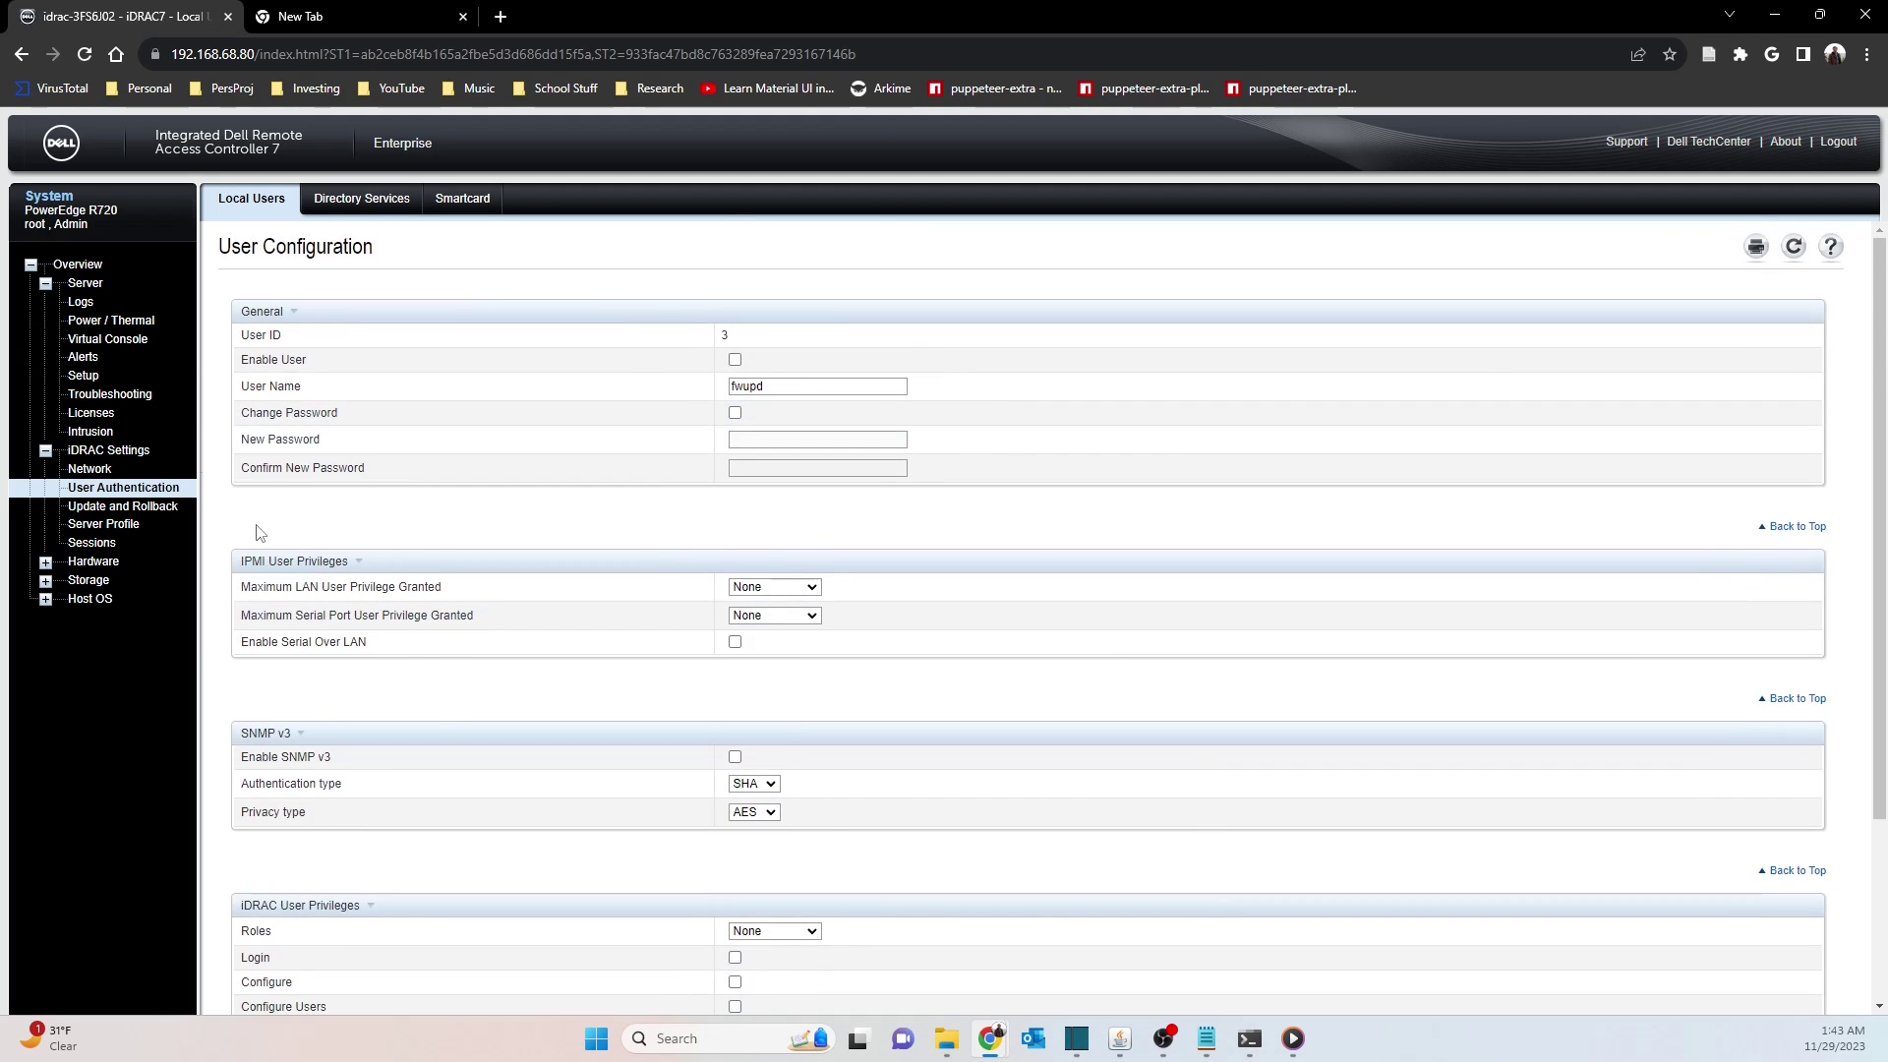
Scroll down the System Summary page to review the server's health and information
scroll(725, 723, "down", 3)
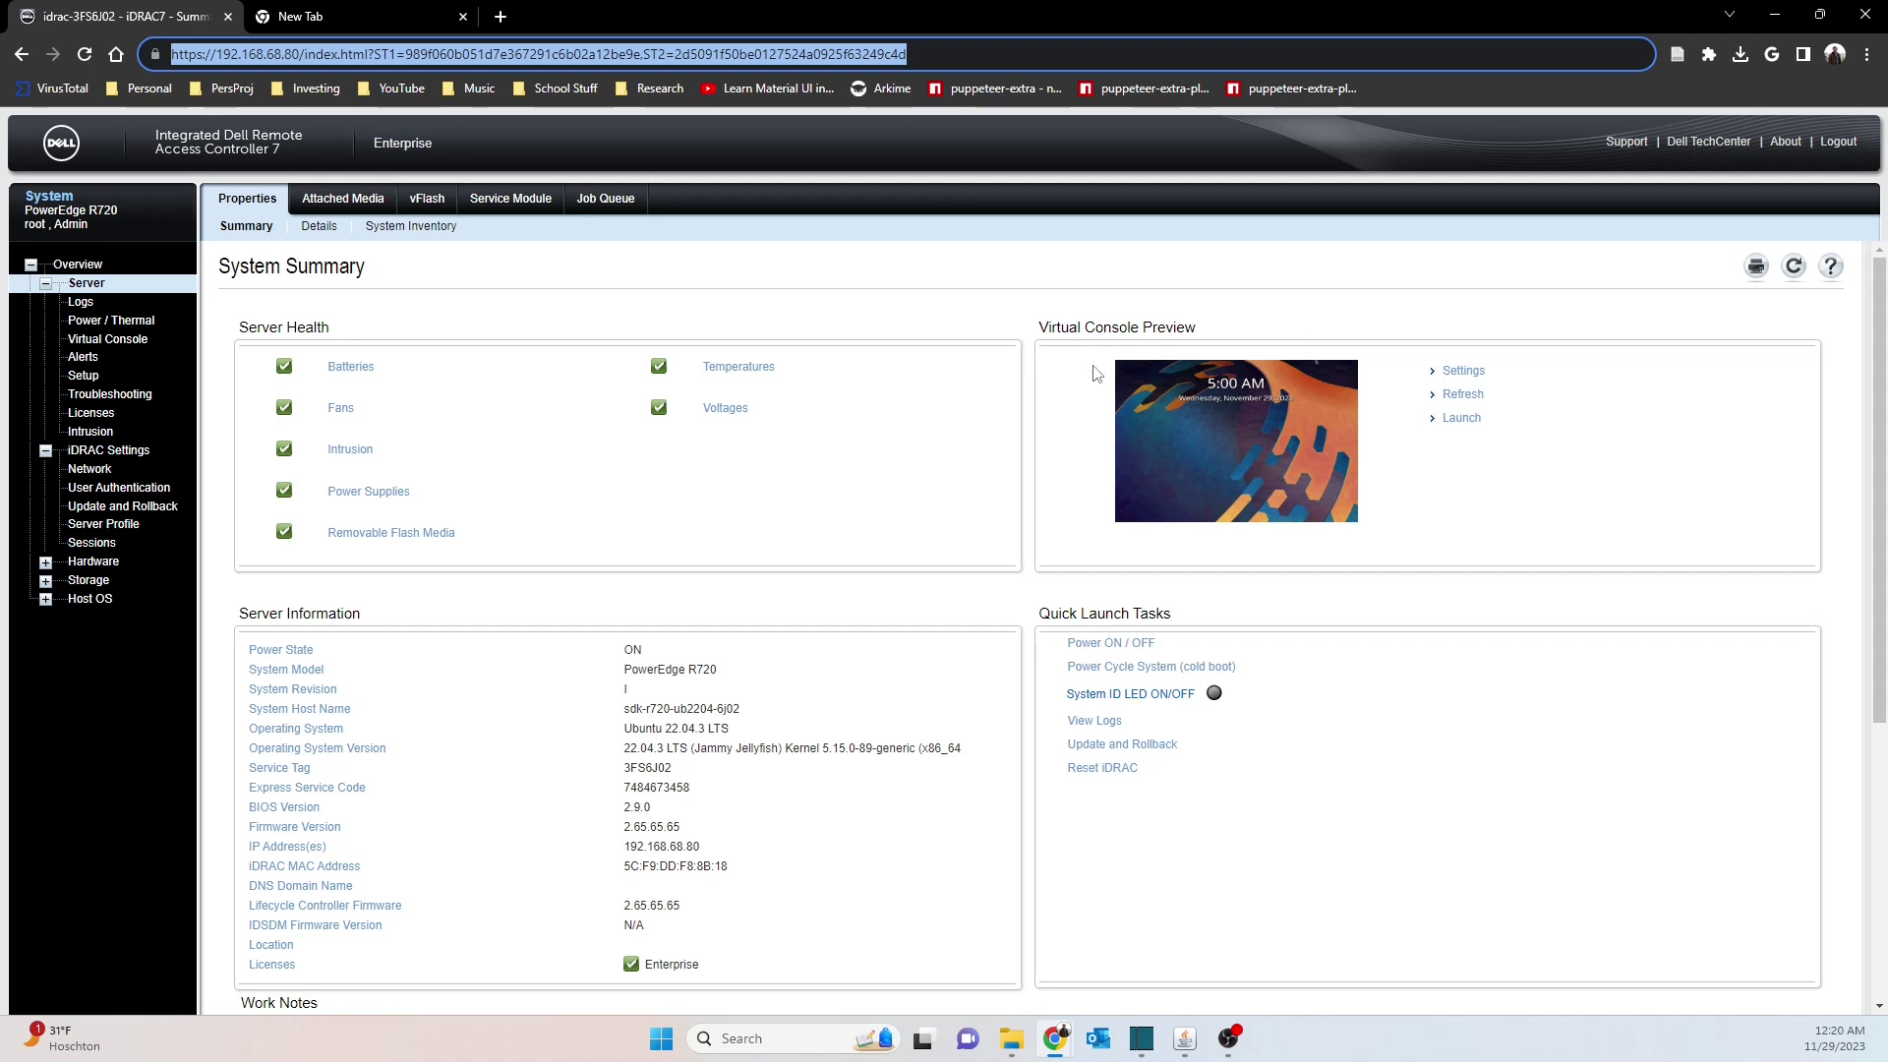
Minimize the Virtual Console, browse the Storage Physical Disks and Virtual Disks lists, then Host OS Network Interfaces
left_click(1184, 1040)
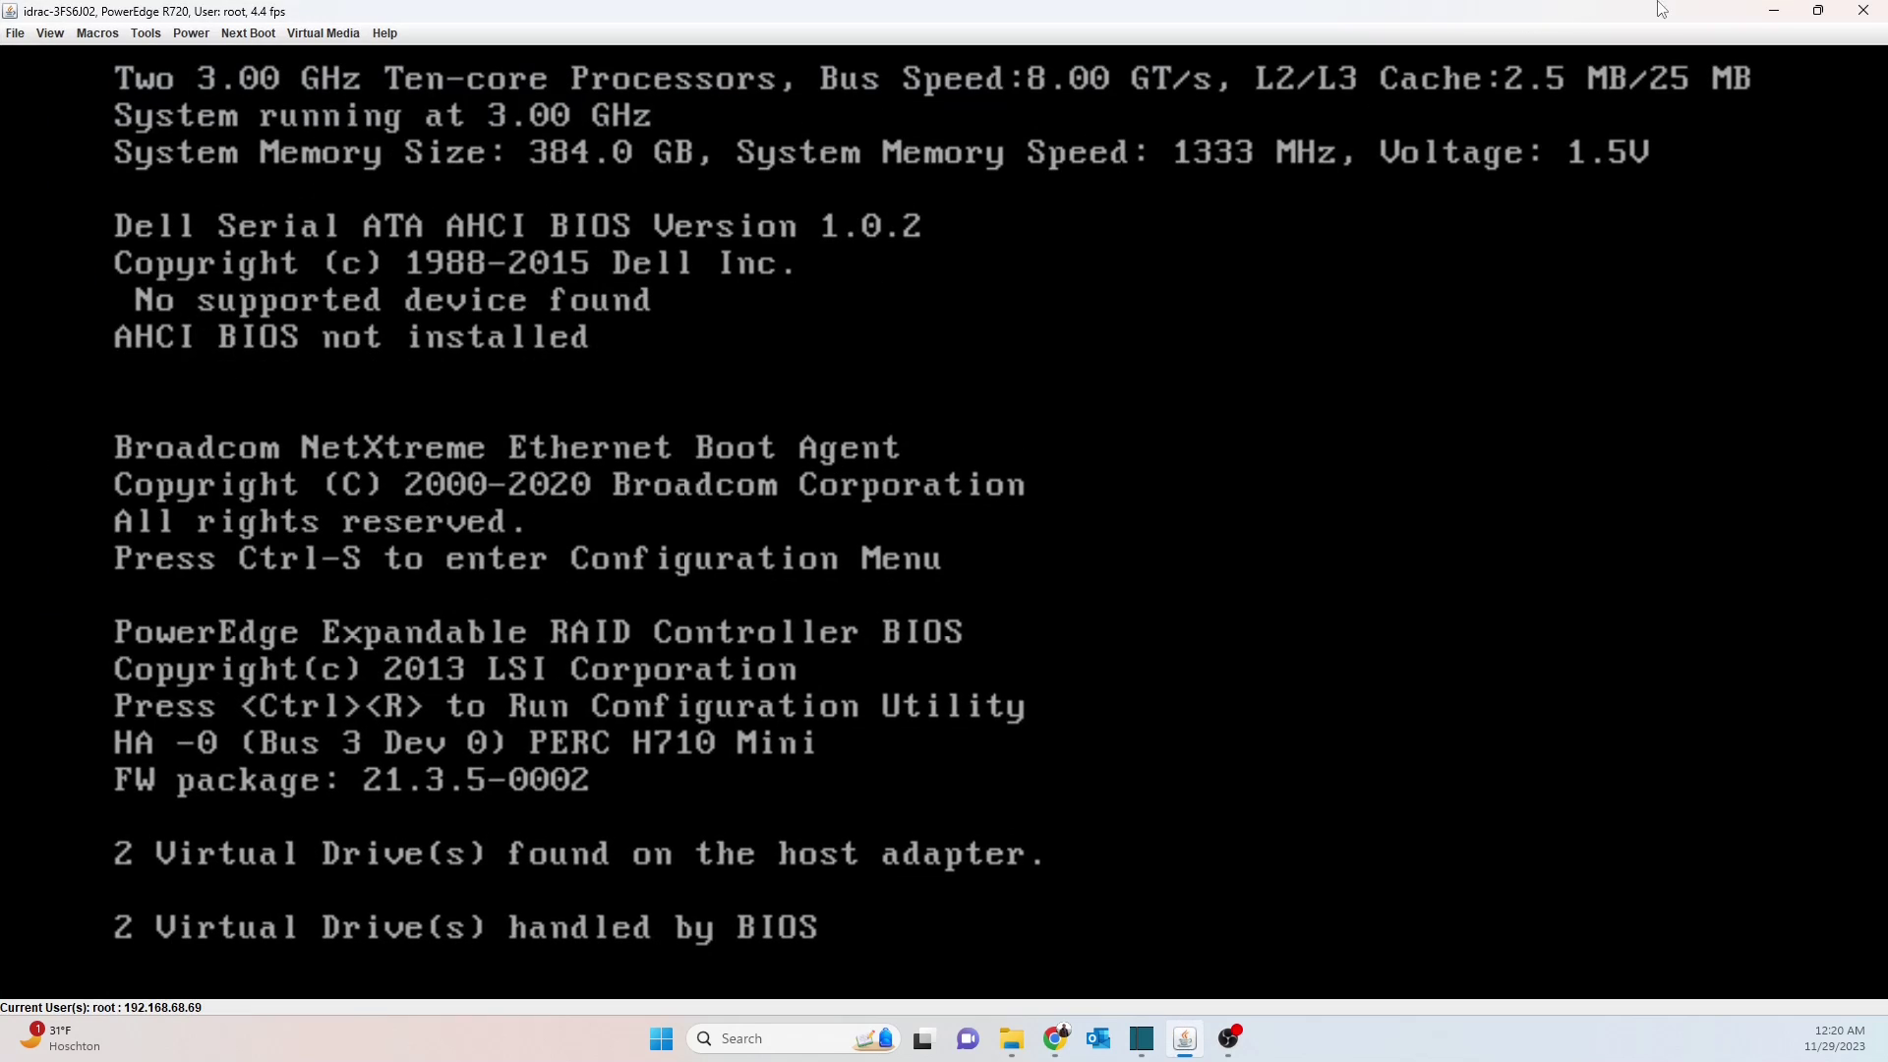
left_click(1774, 10)
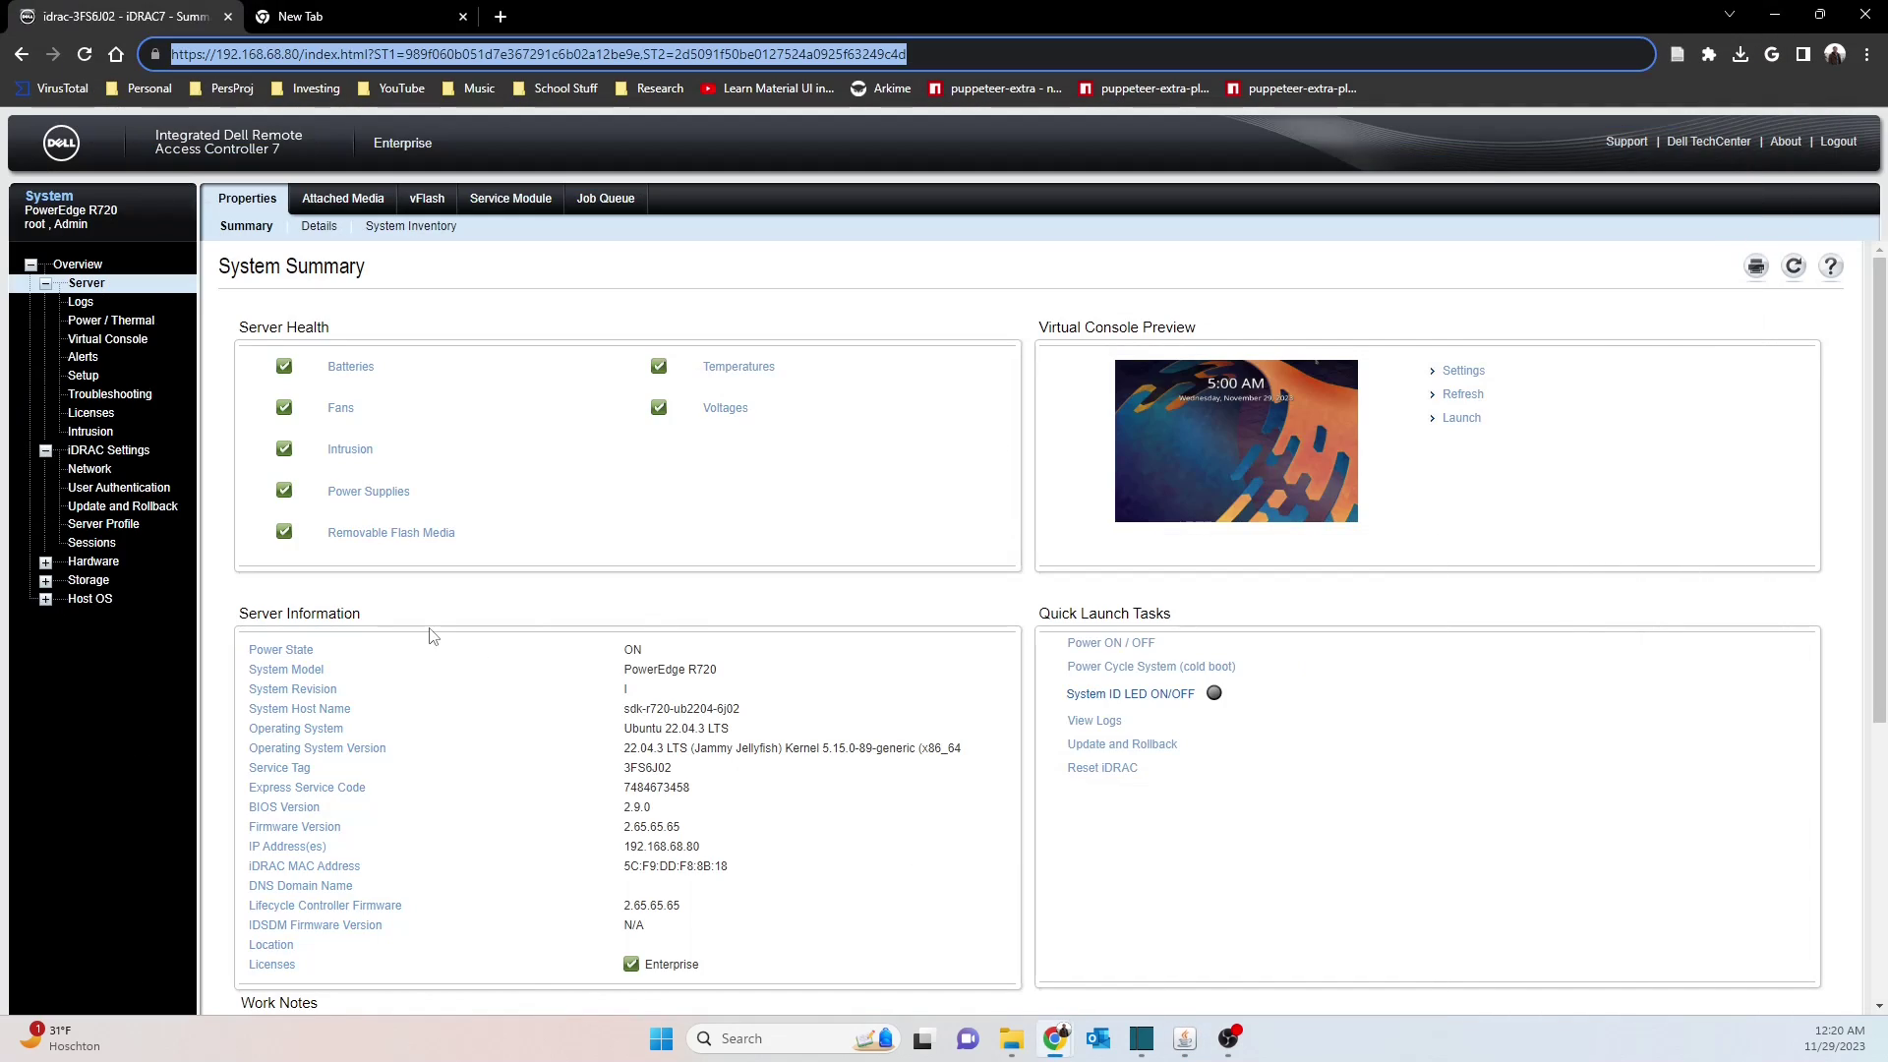
left_click(50, 581)
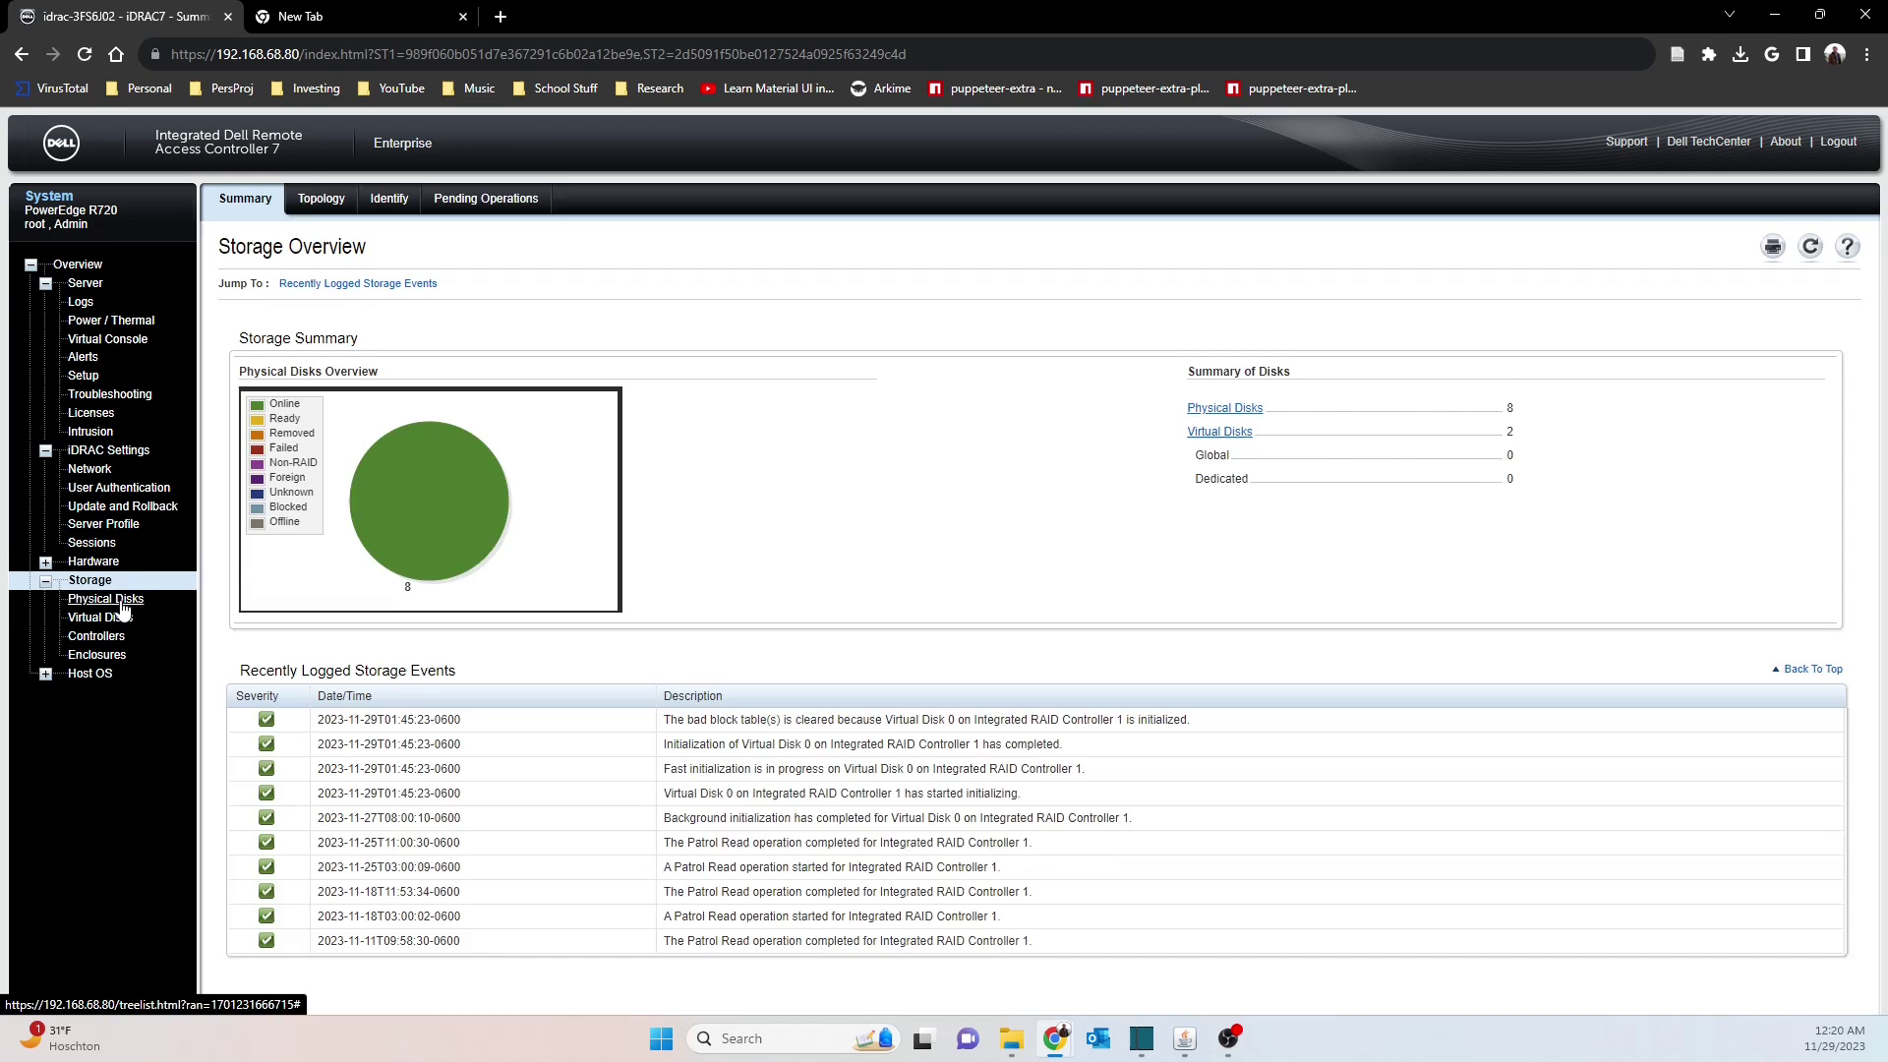
left_click(106, 599)
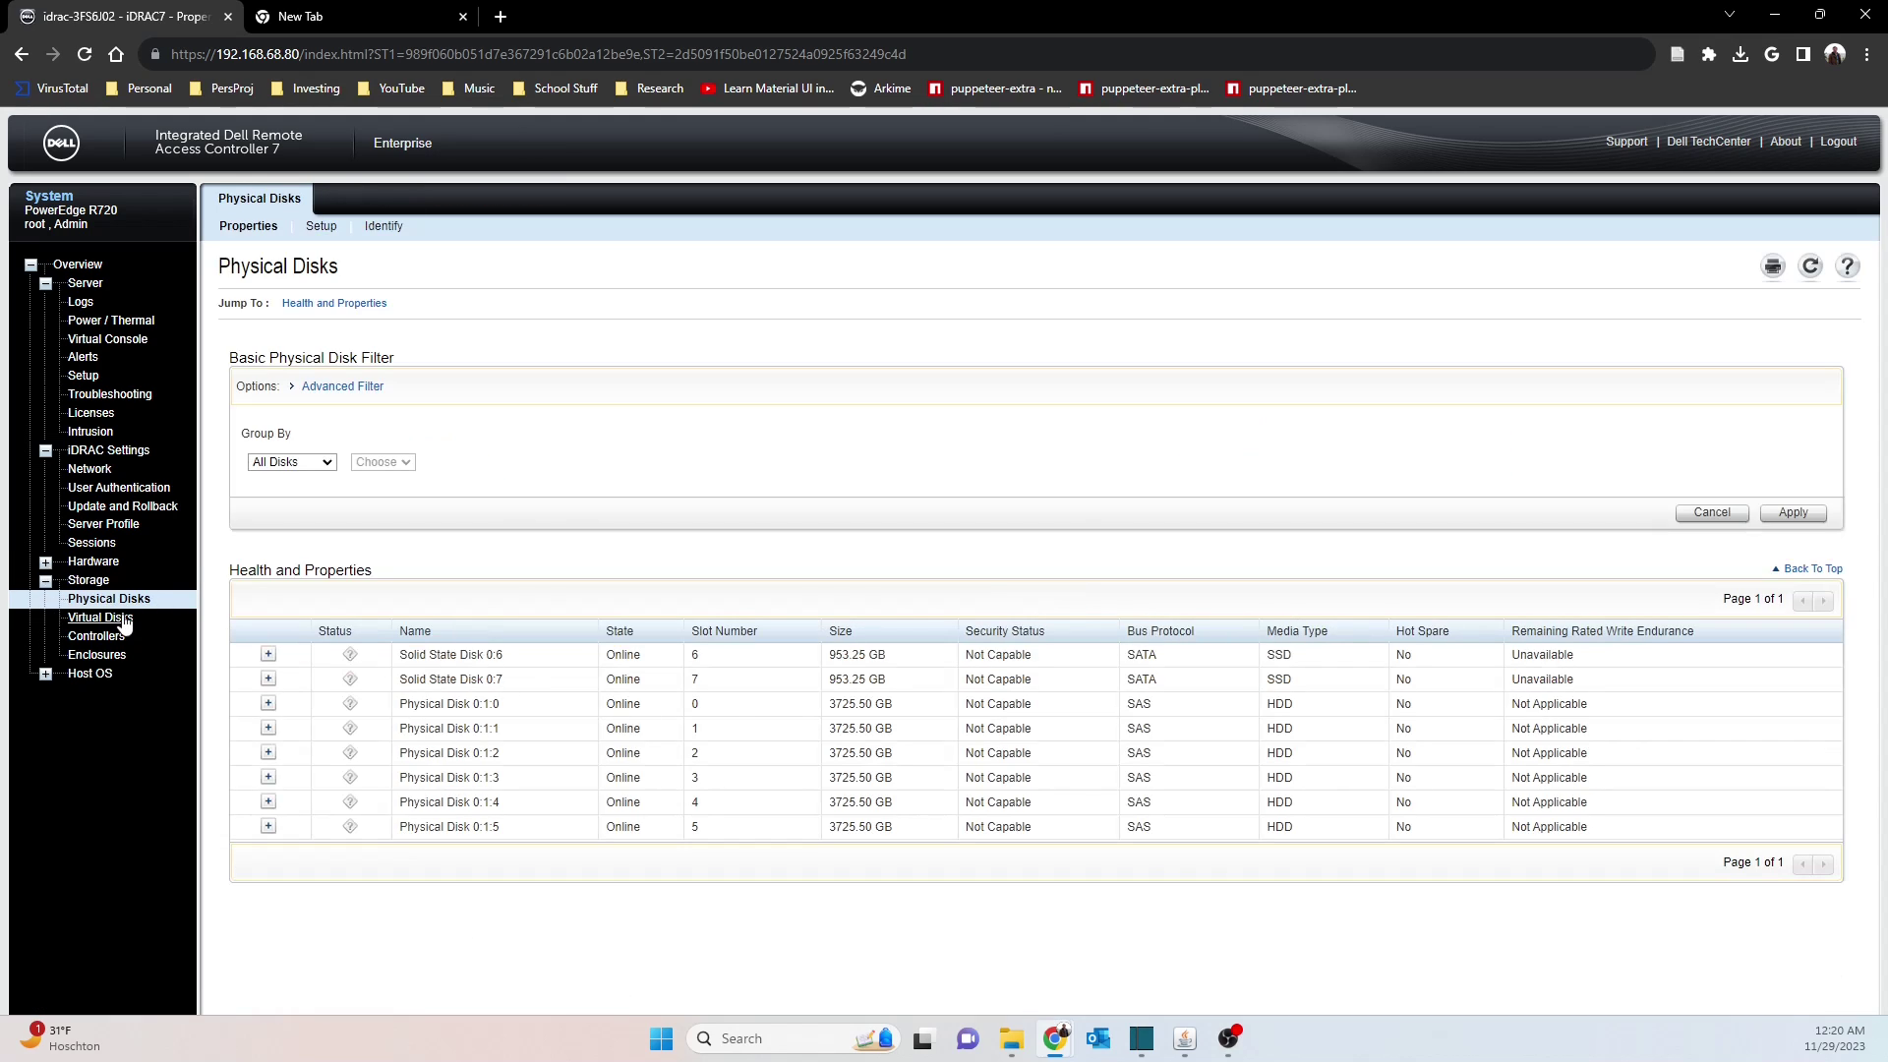
left_click(101, 617)
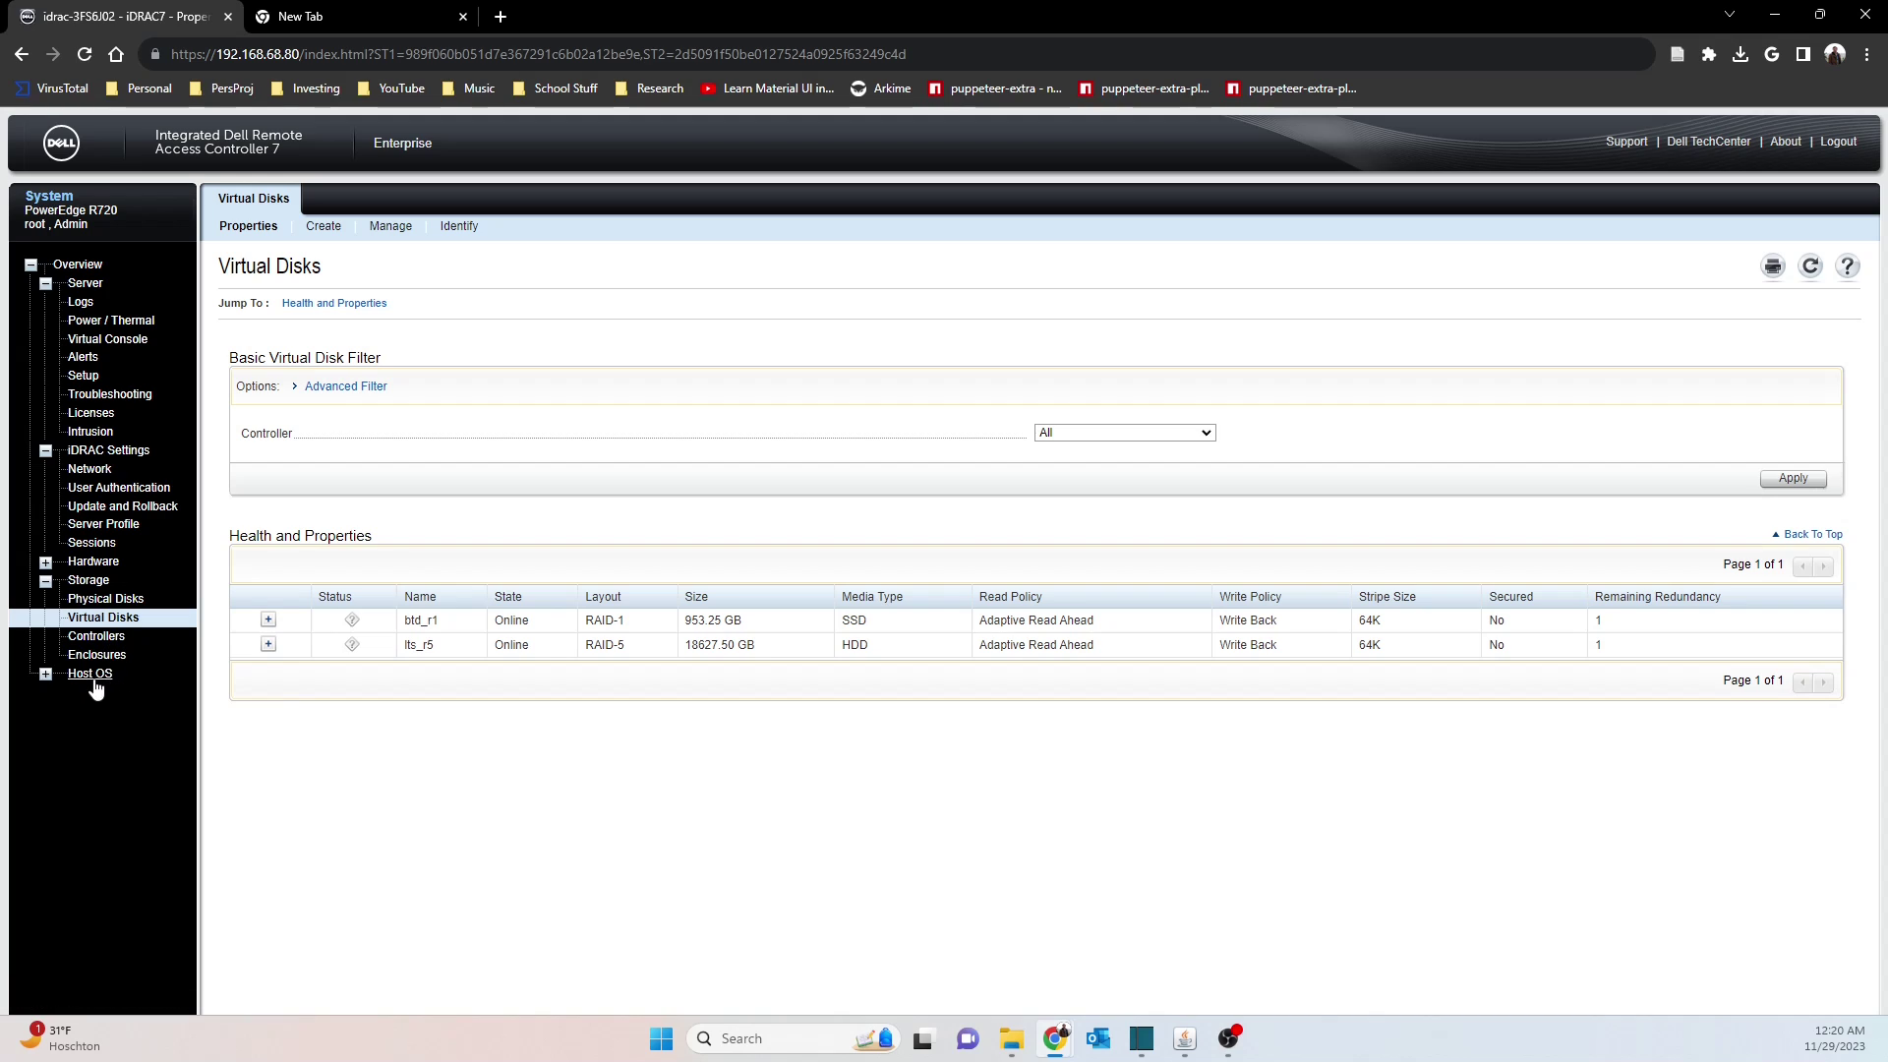
left_click(47, 675)
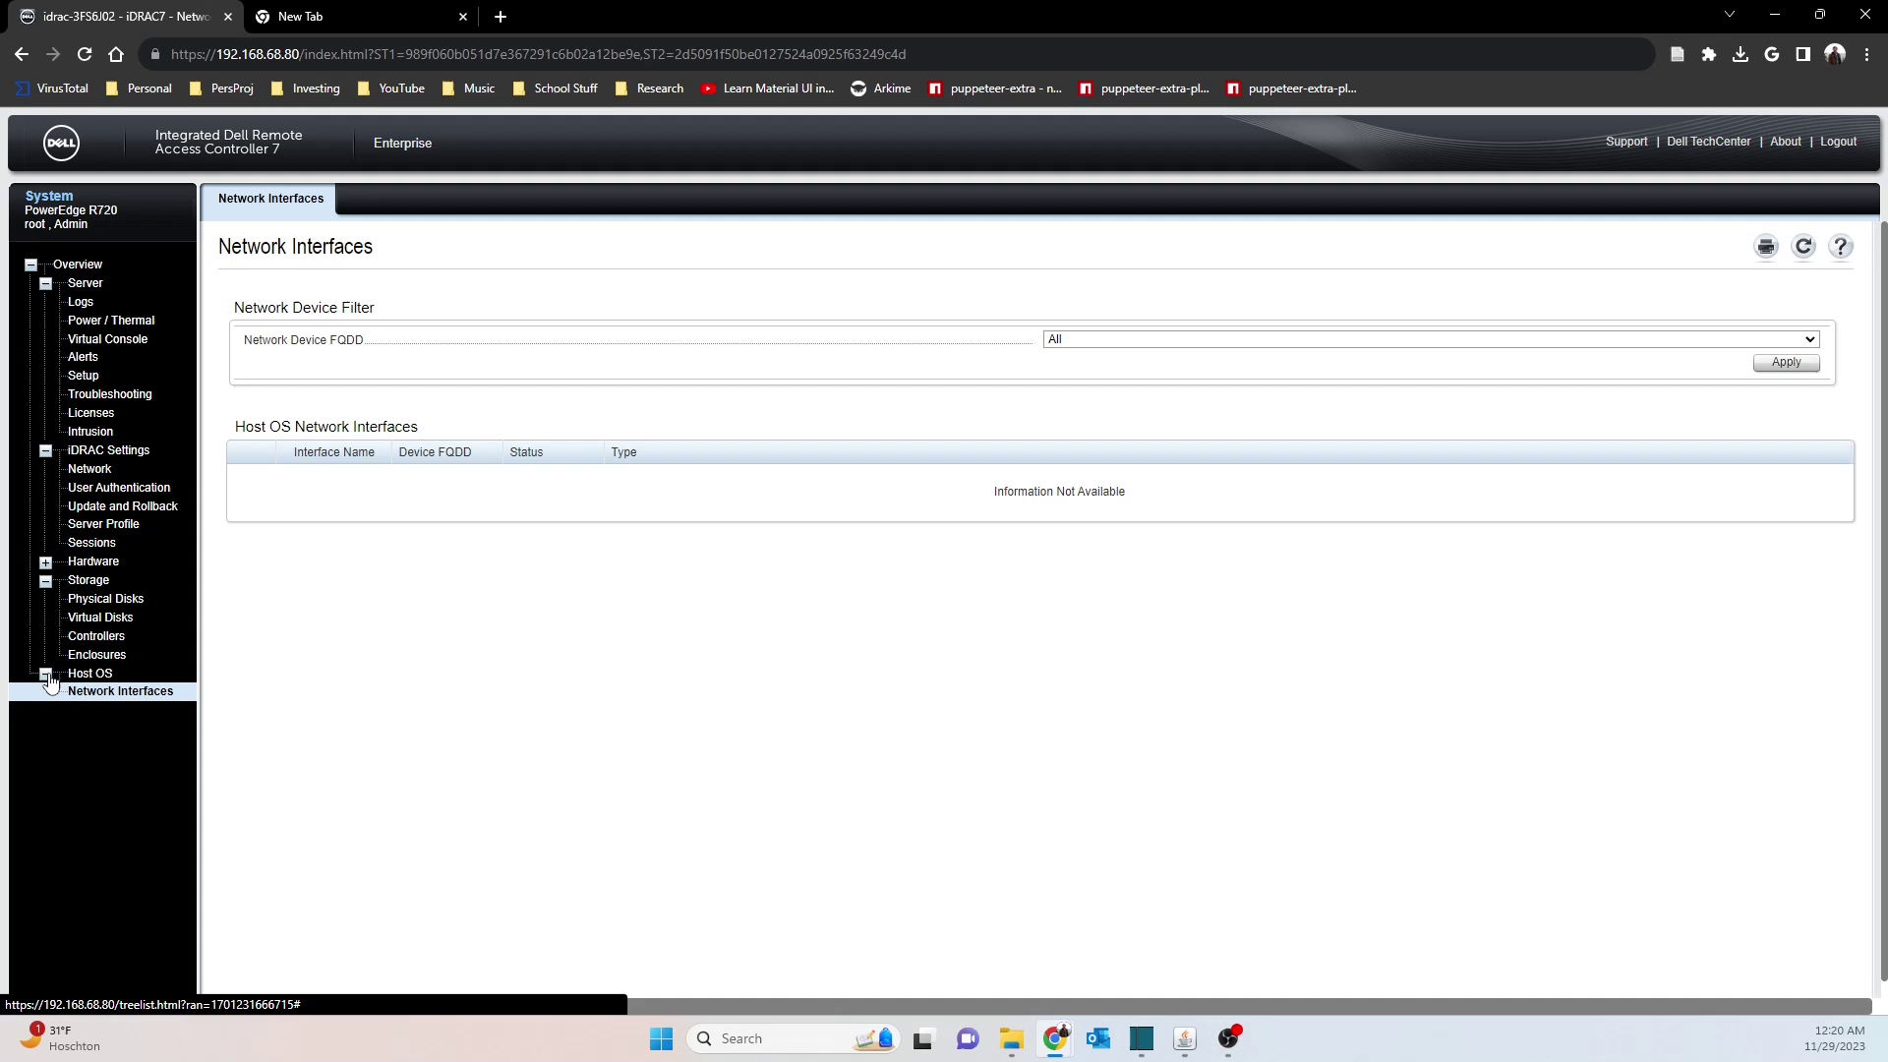
Collapse Host OS and view the iDRAC Network page, Server Virtual Console settings, then Power / Thermal monitoring
left_click(46, 675)
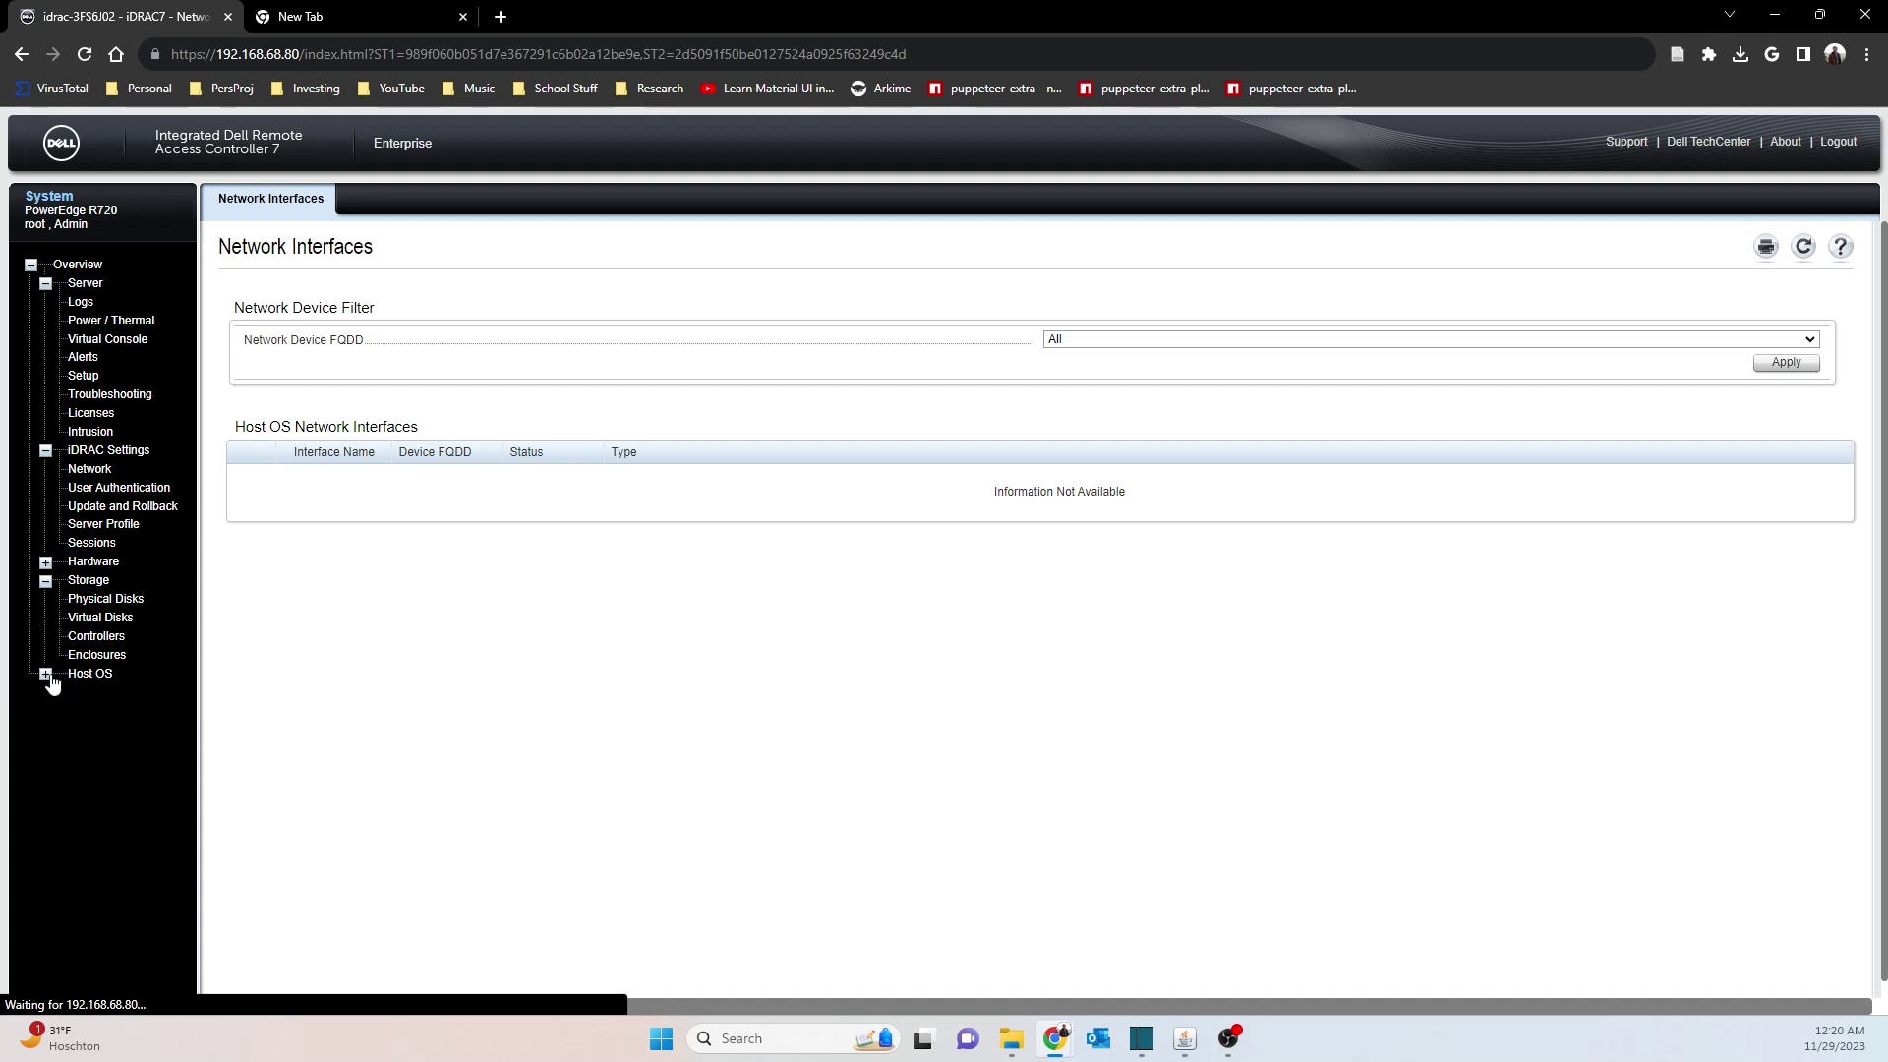
left_click(108, 472)
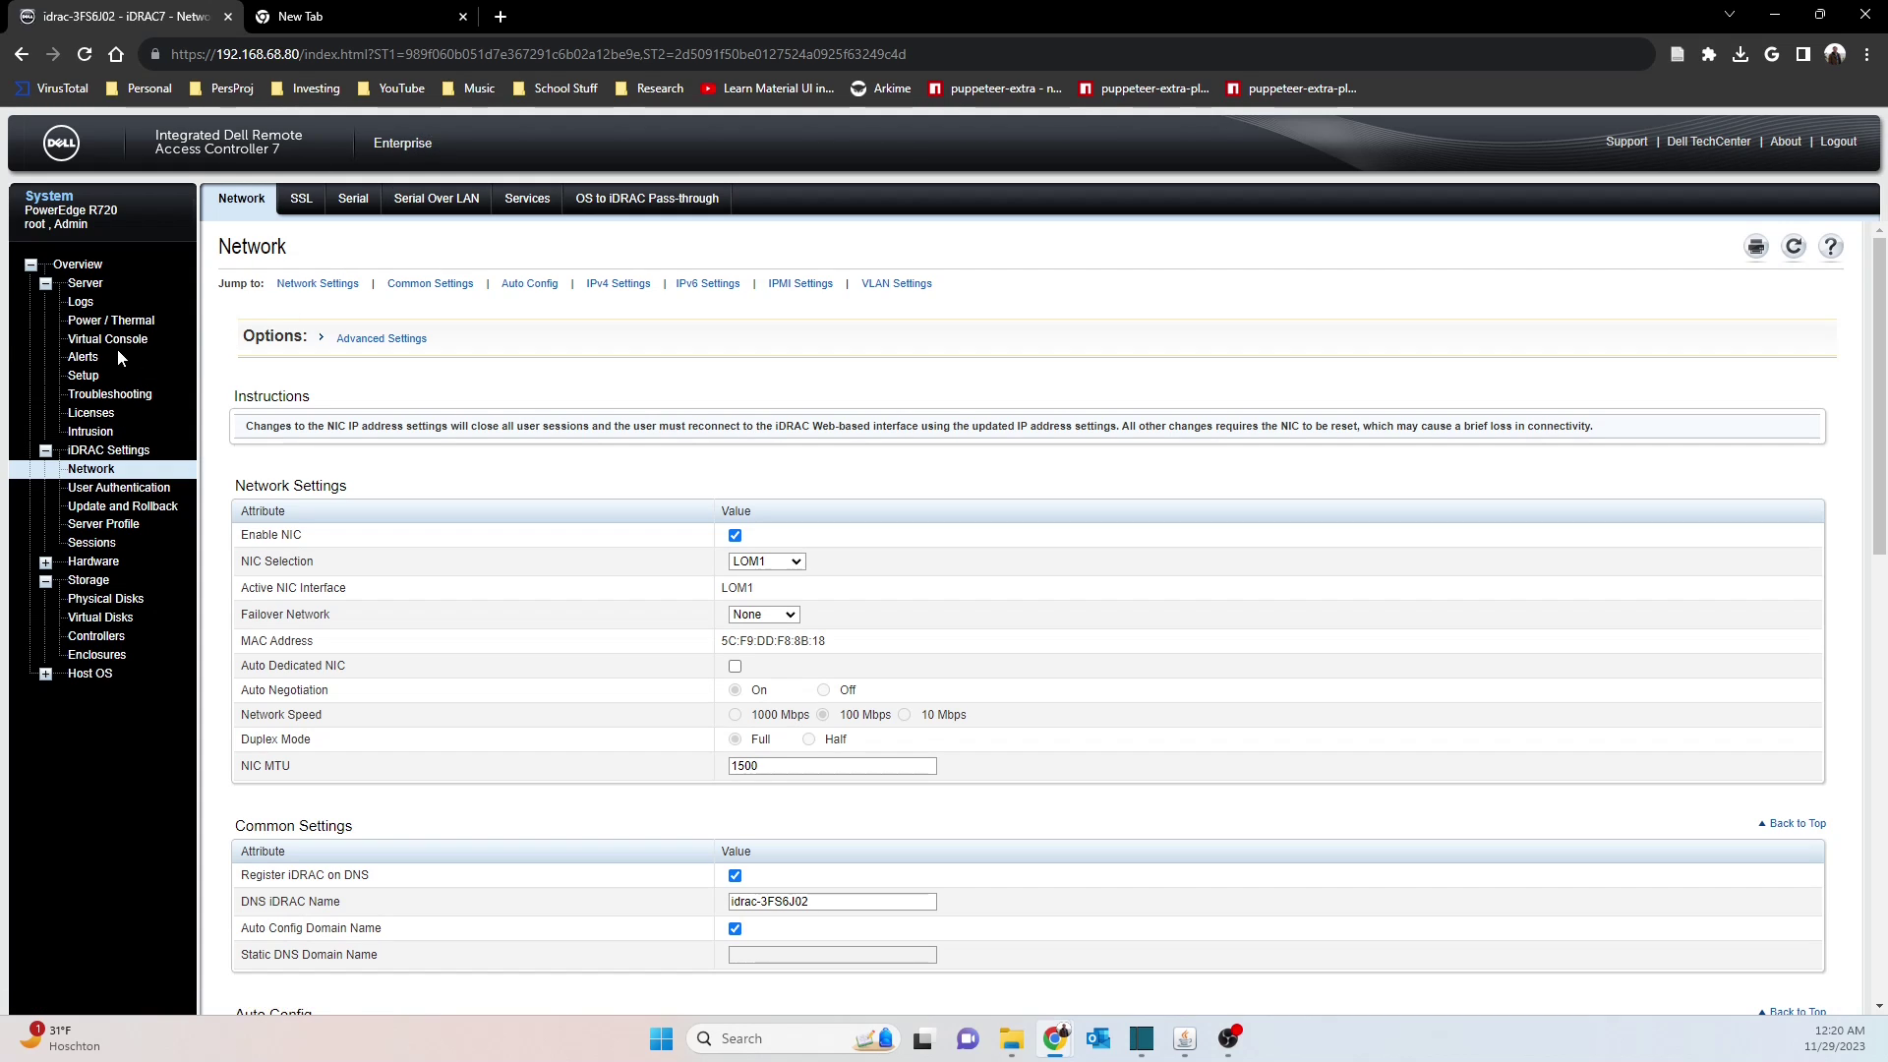
left_click(145, 344)
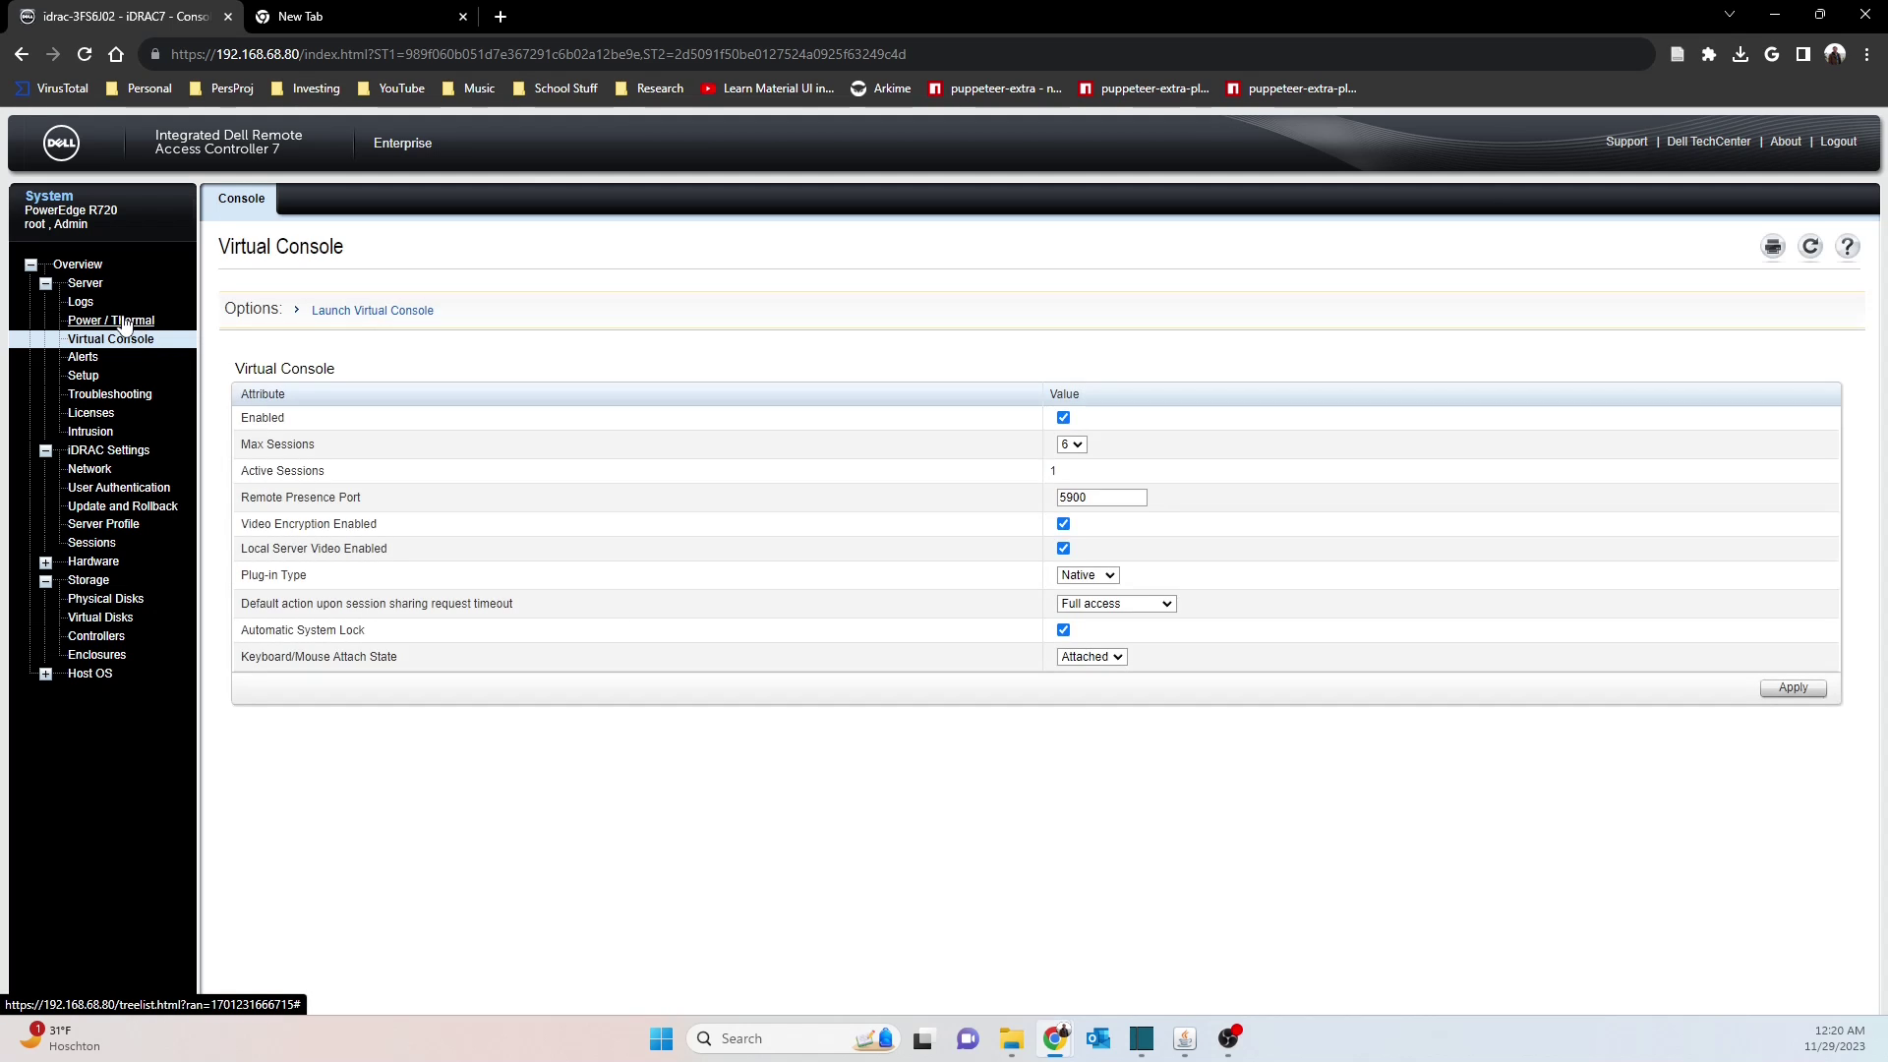
left_click(123, 321)
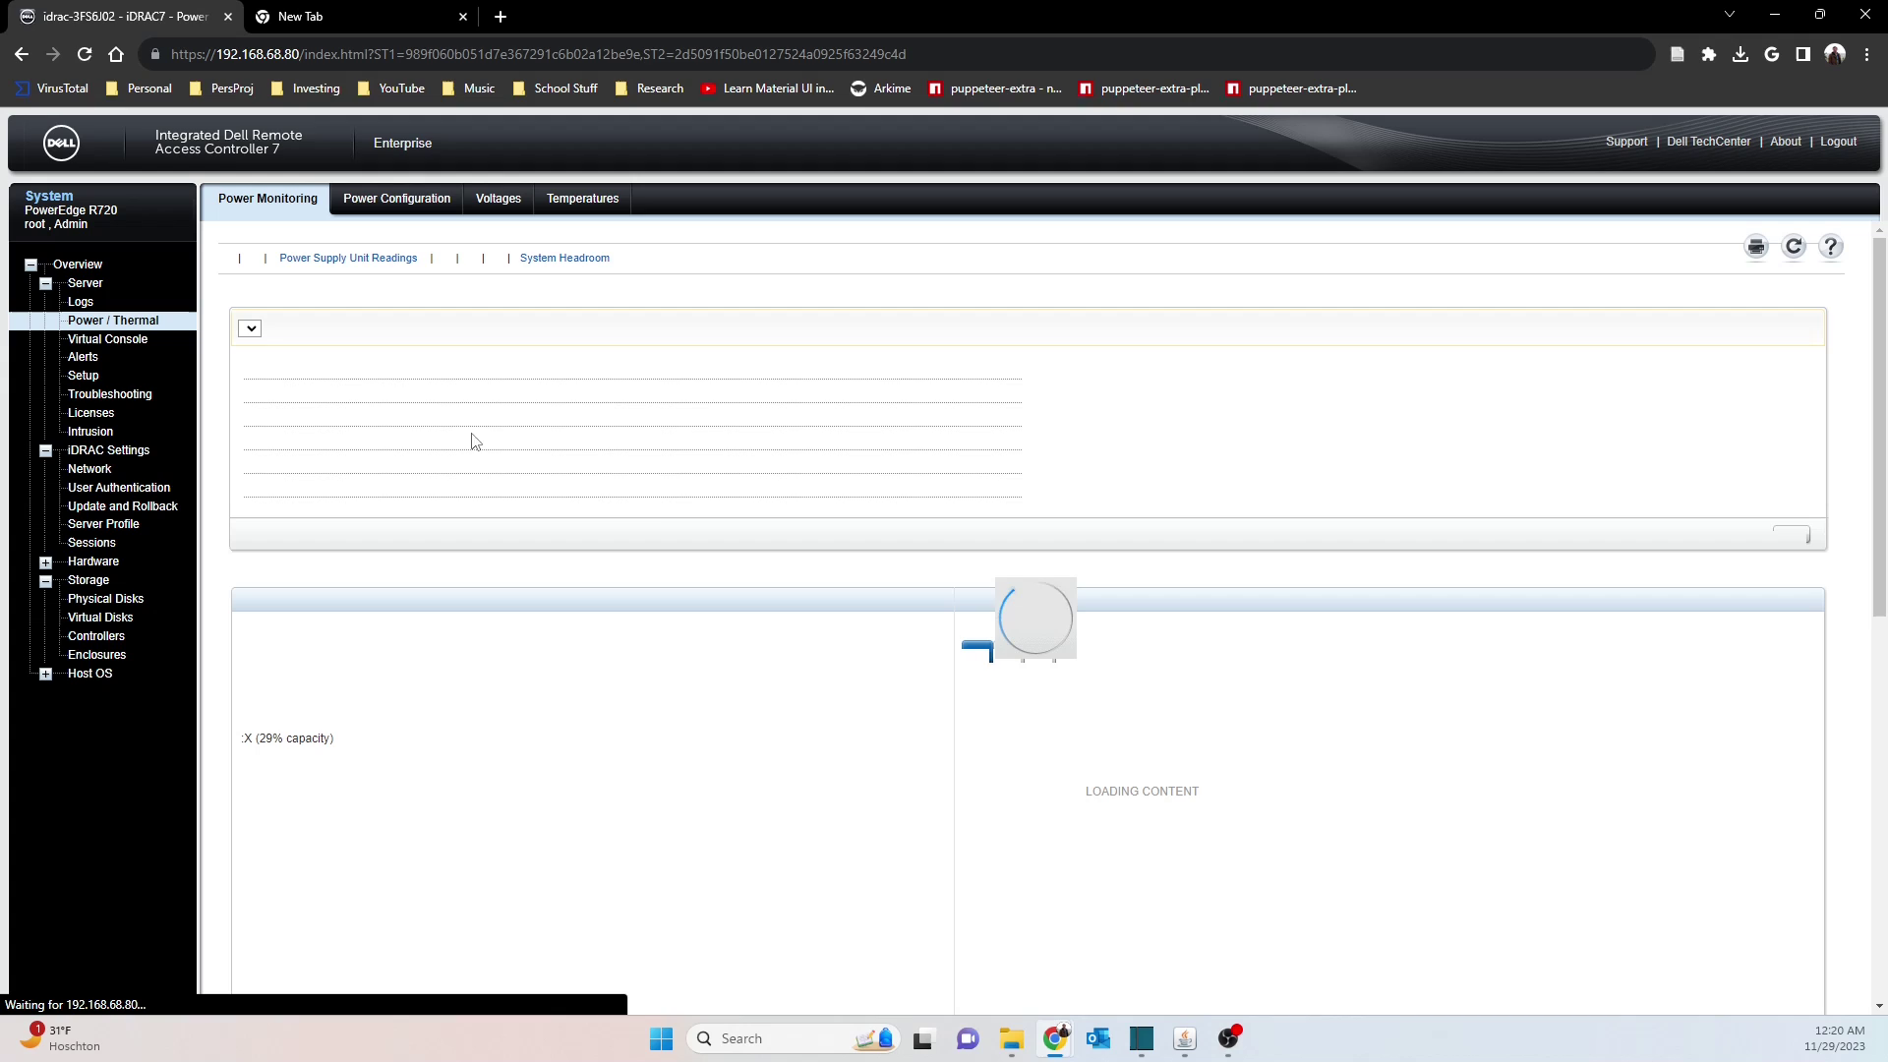